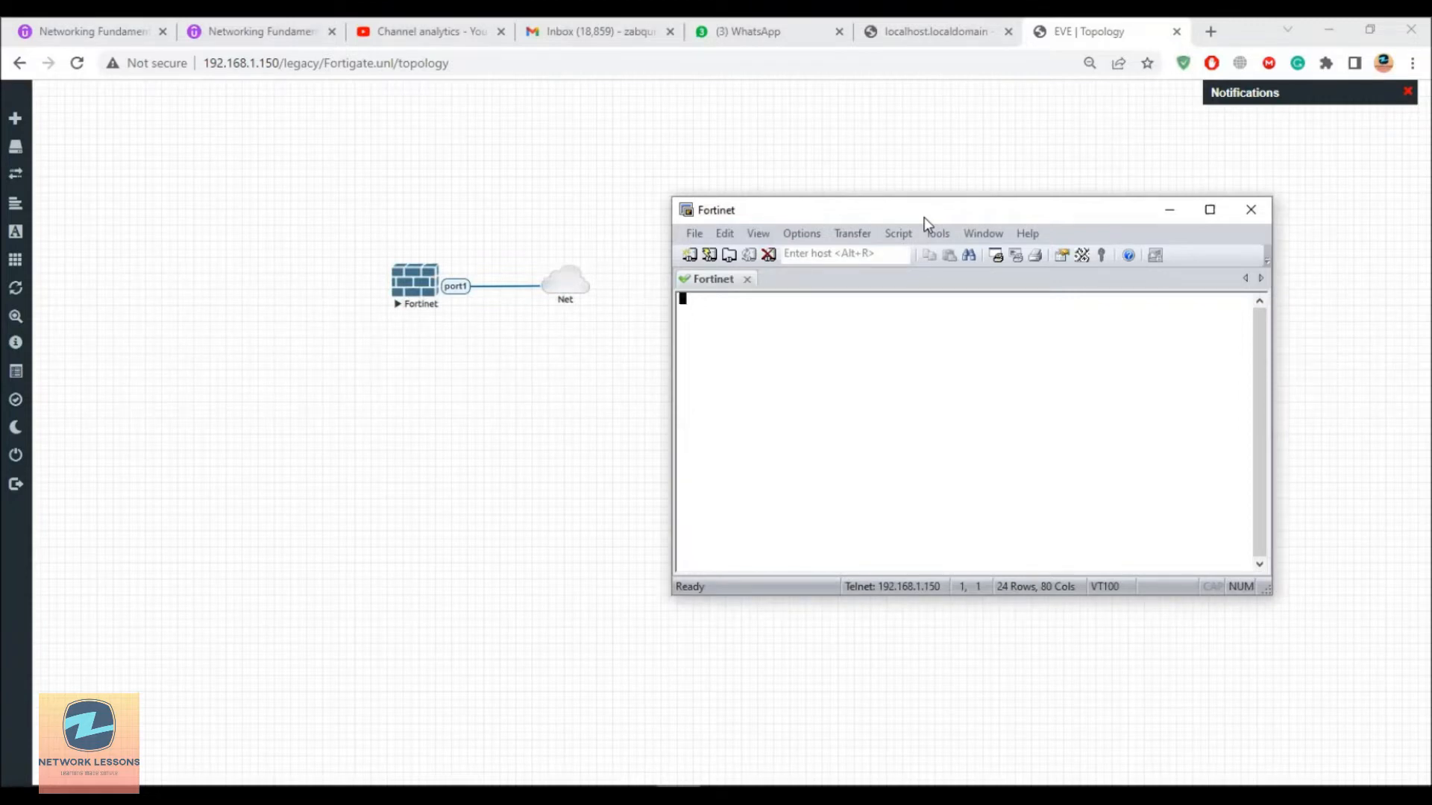
Step: Bring the Fortinet telnet console in SecureCRT to the FortiGate-VM64-KVM login prompt
type("S")
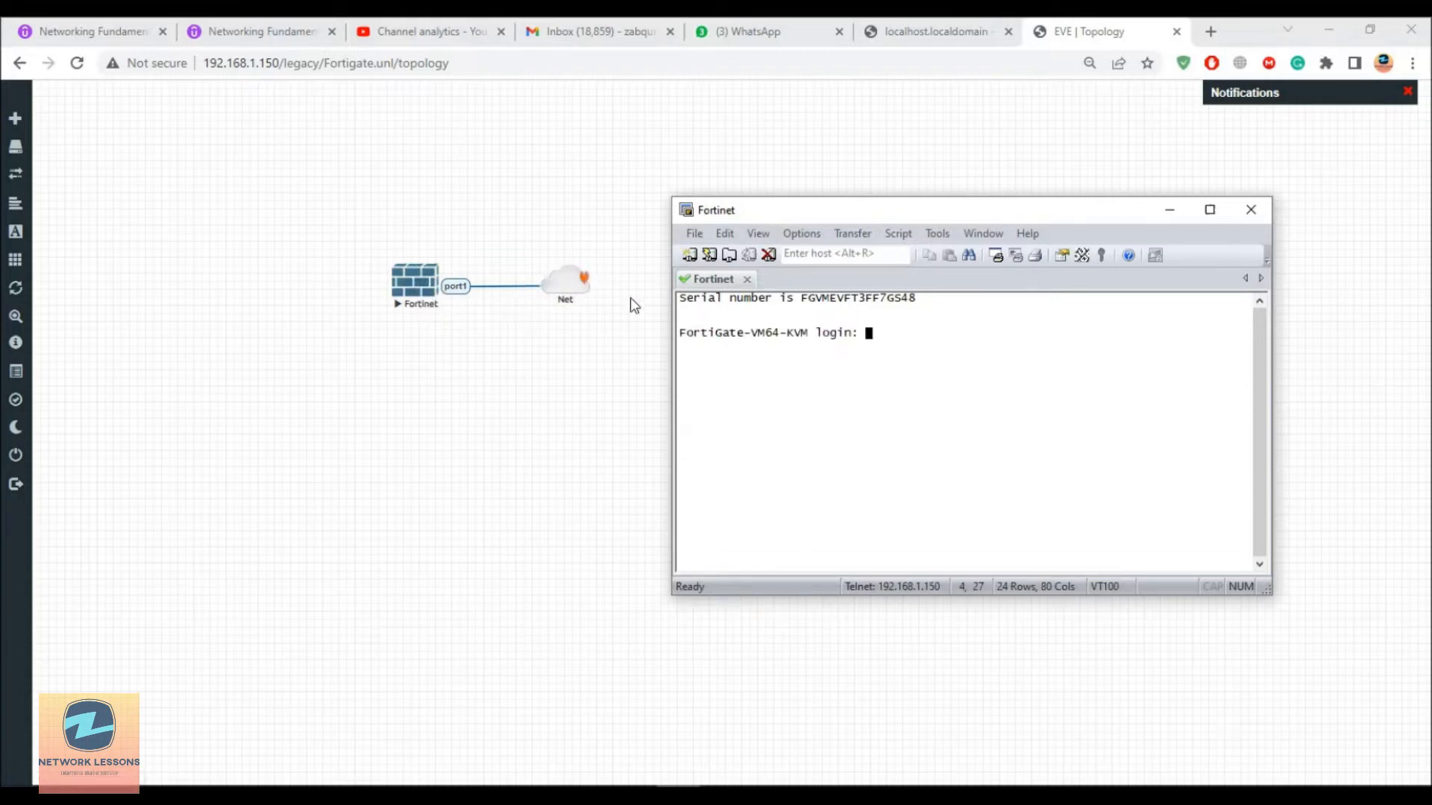
left_click(1169, 210)
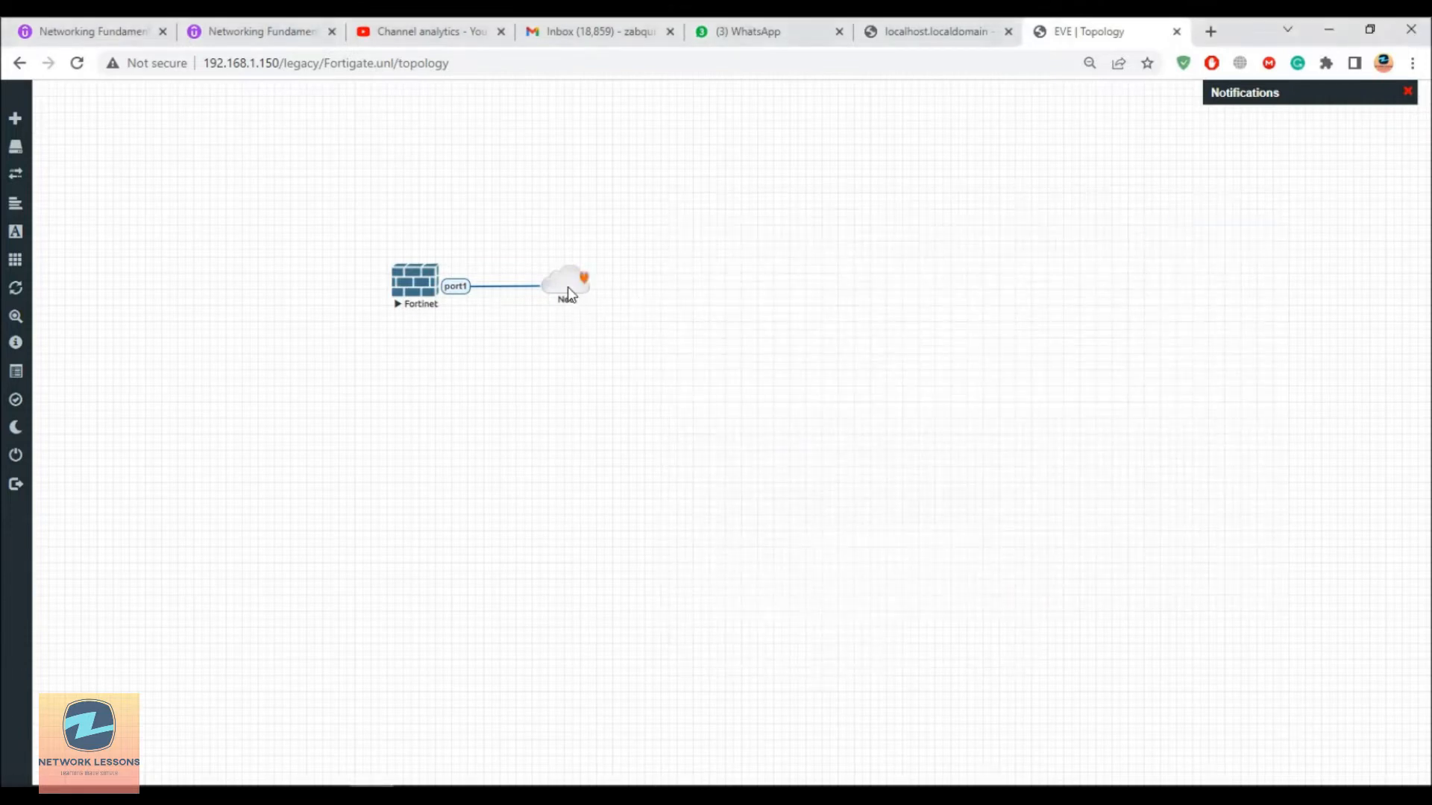
right_click(568, 288)
left_click(618, 321)
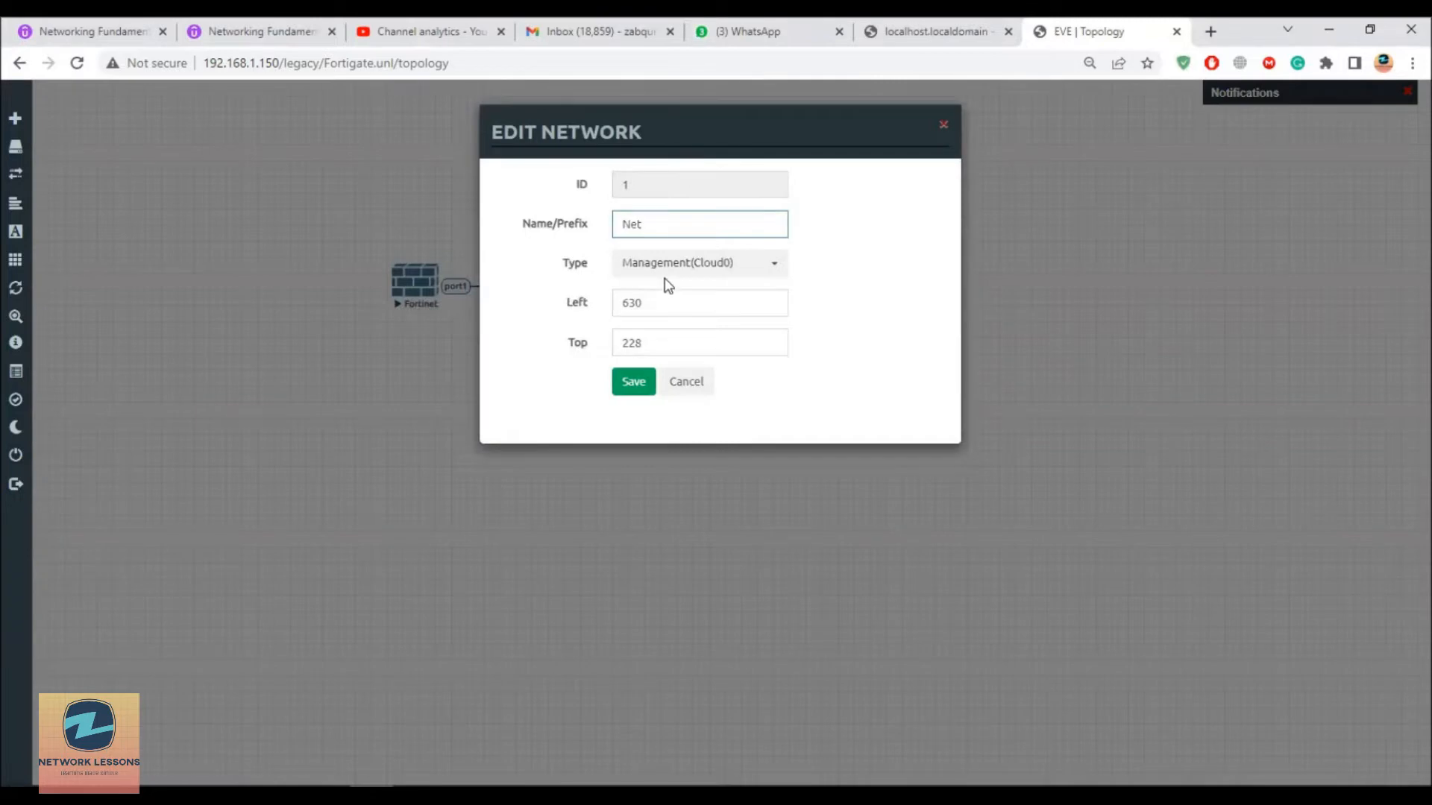
left_click(682, 382)
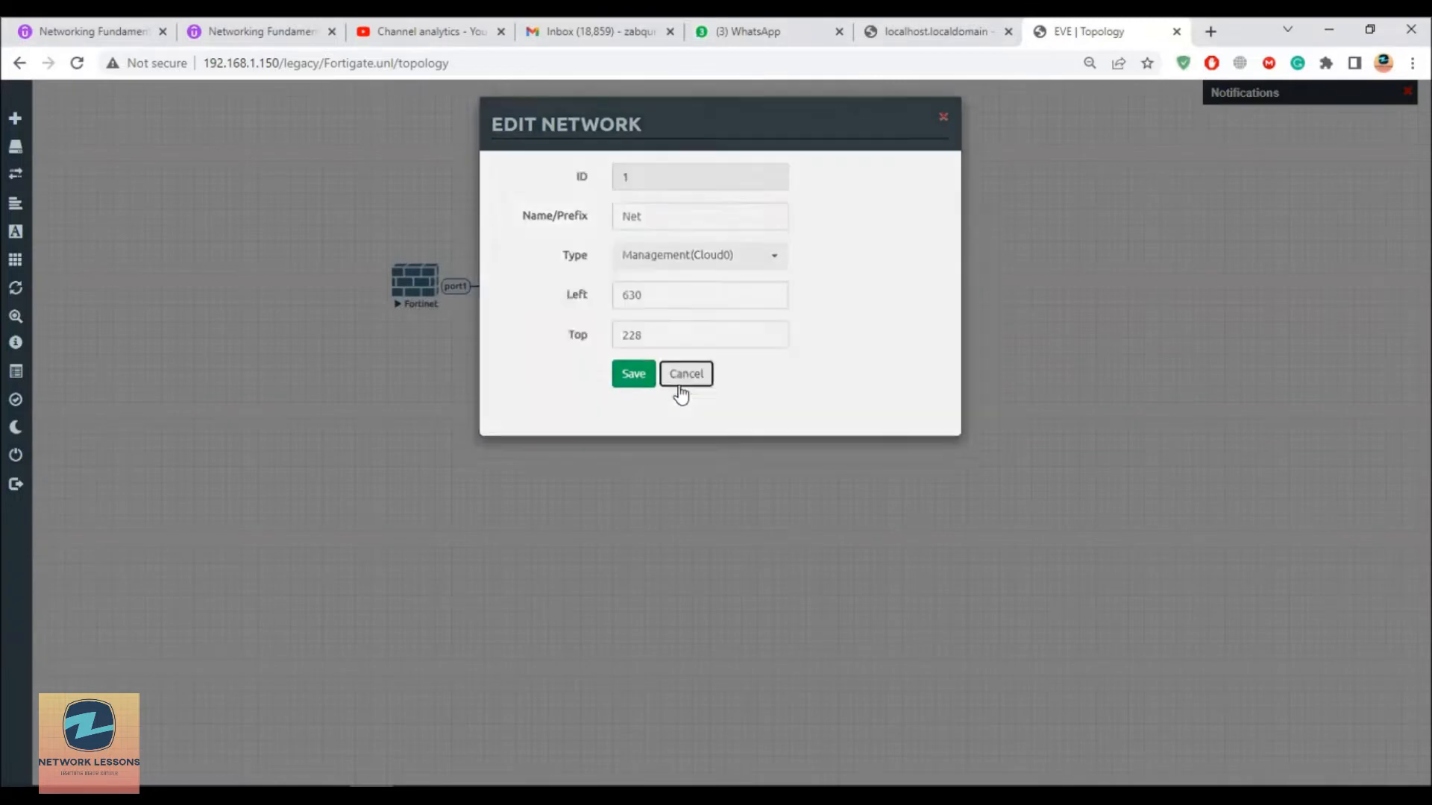
left_click(679, 793)
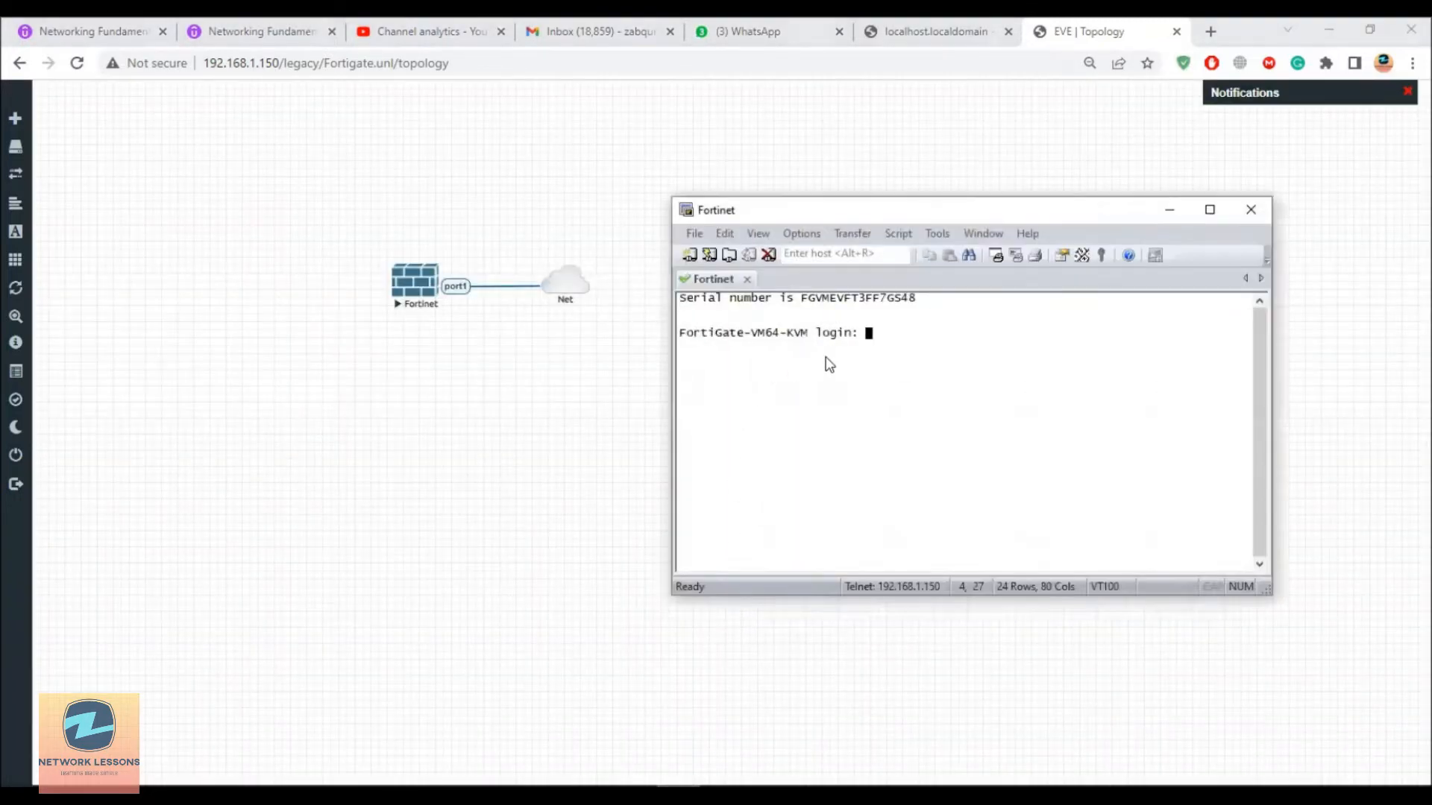
Step: Log in as admin with the blank default password and set a new admin password
type("admin")
key("Return")
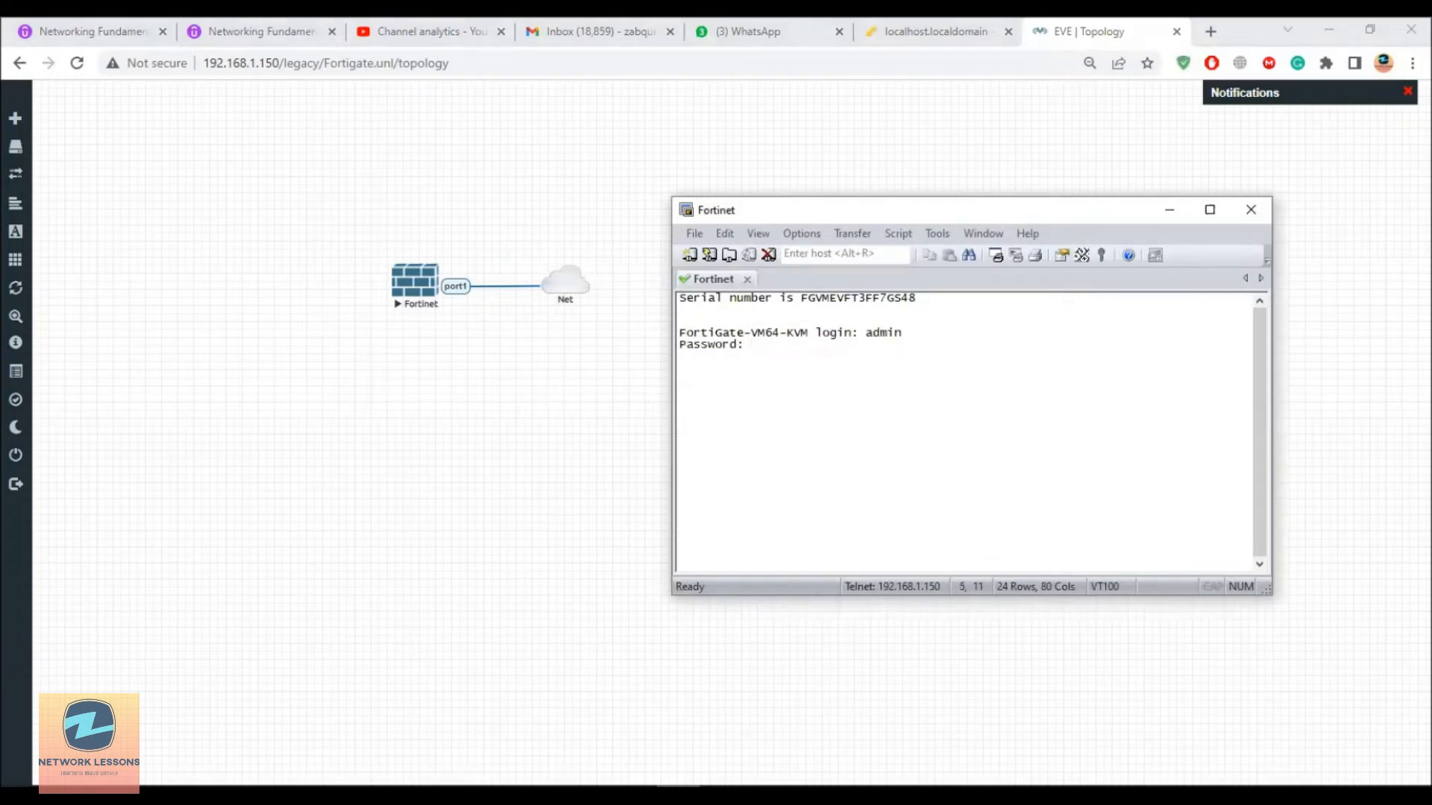
key("Return")
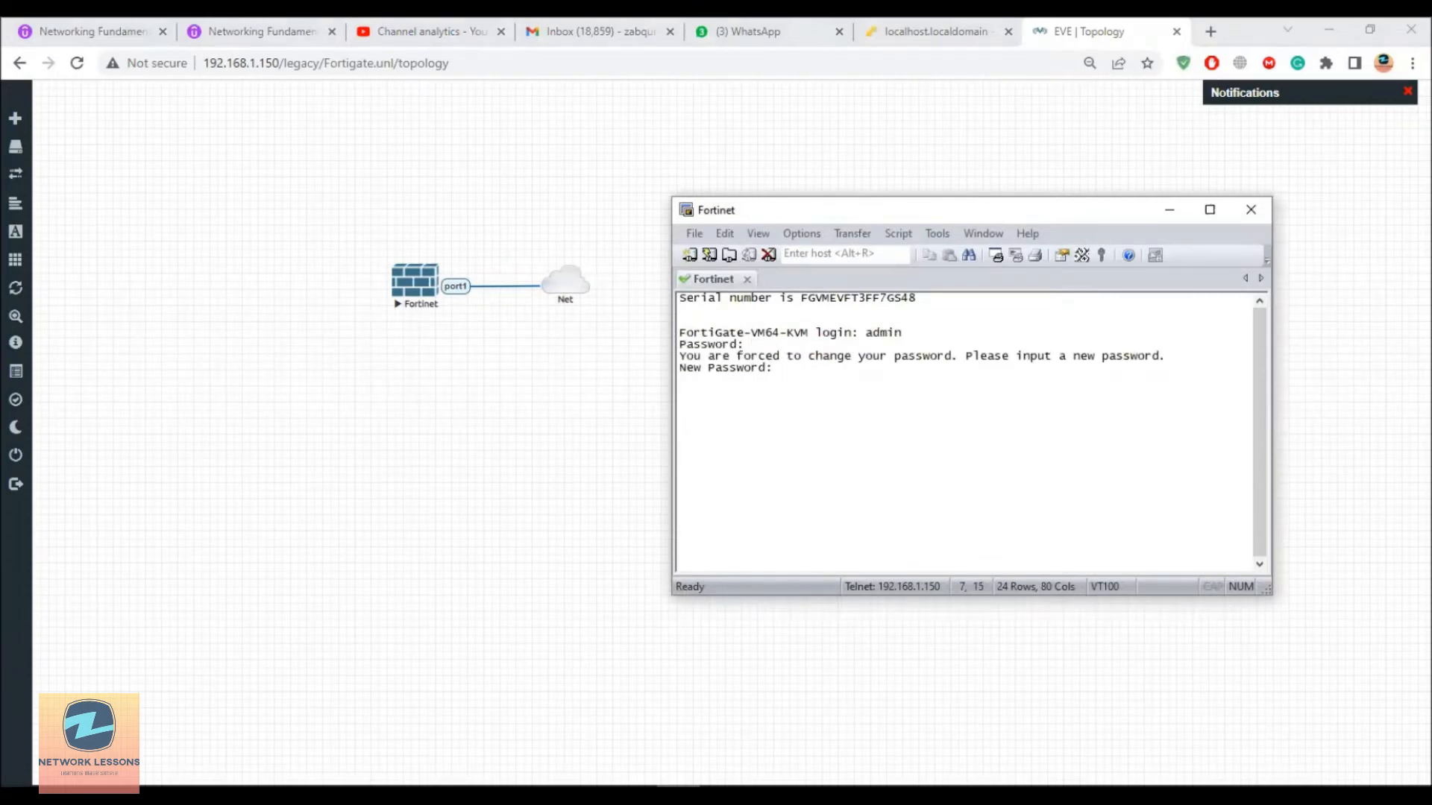
key("Return")
key("Return")
key("Return")
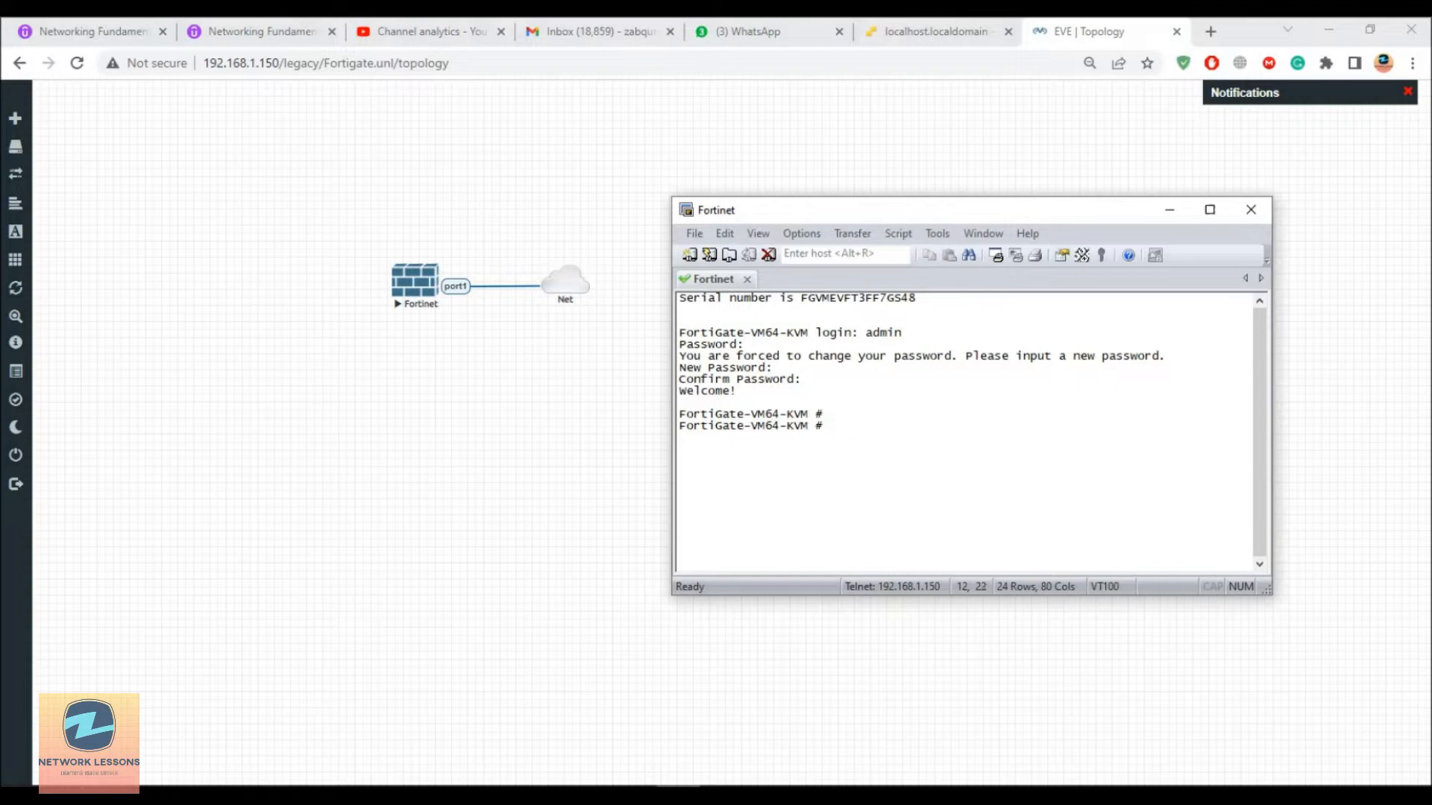
type("config system interface")
Step: Enter config system interface, edit port1 and set its mode to static
key("Return")
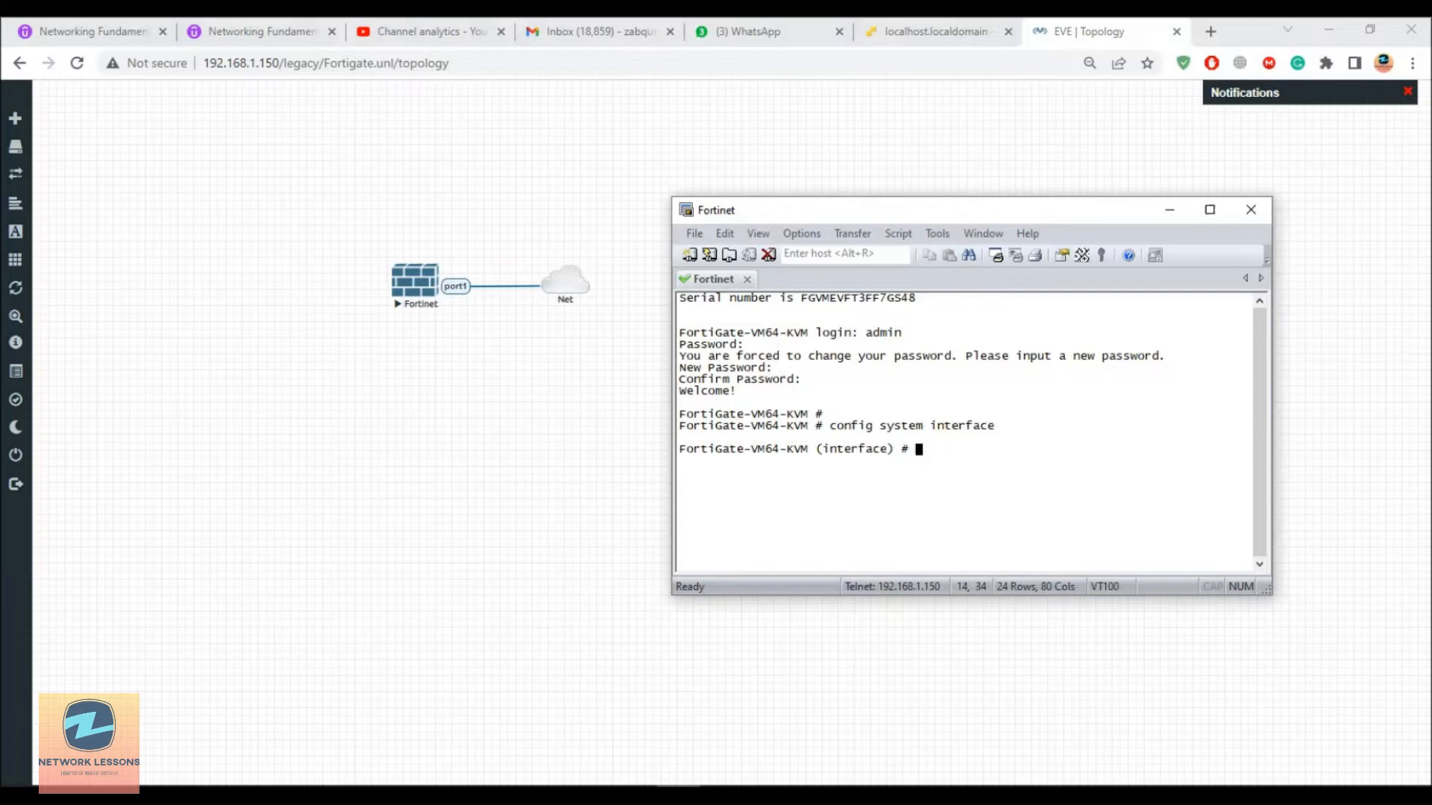
type("edit port1")
key("Return")
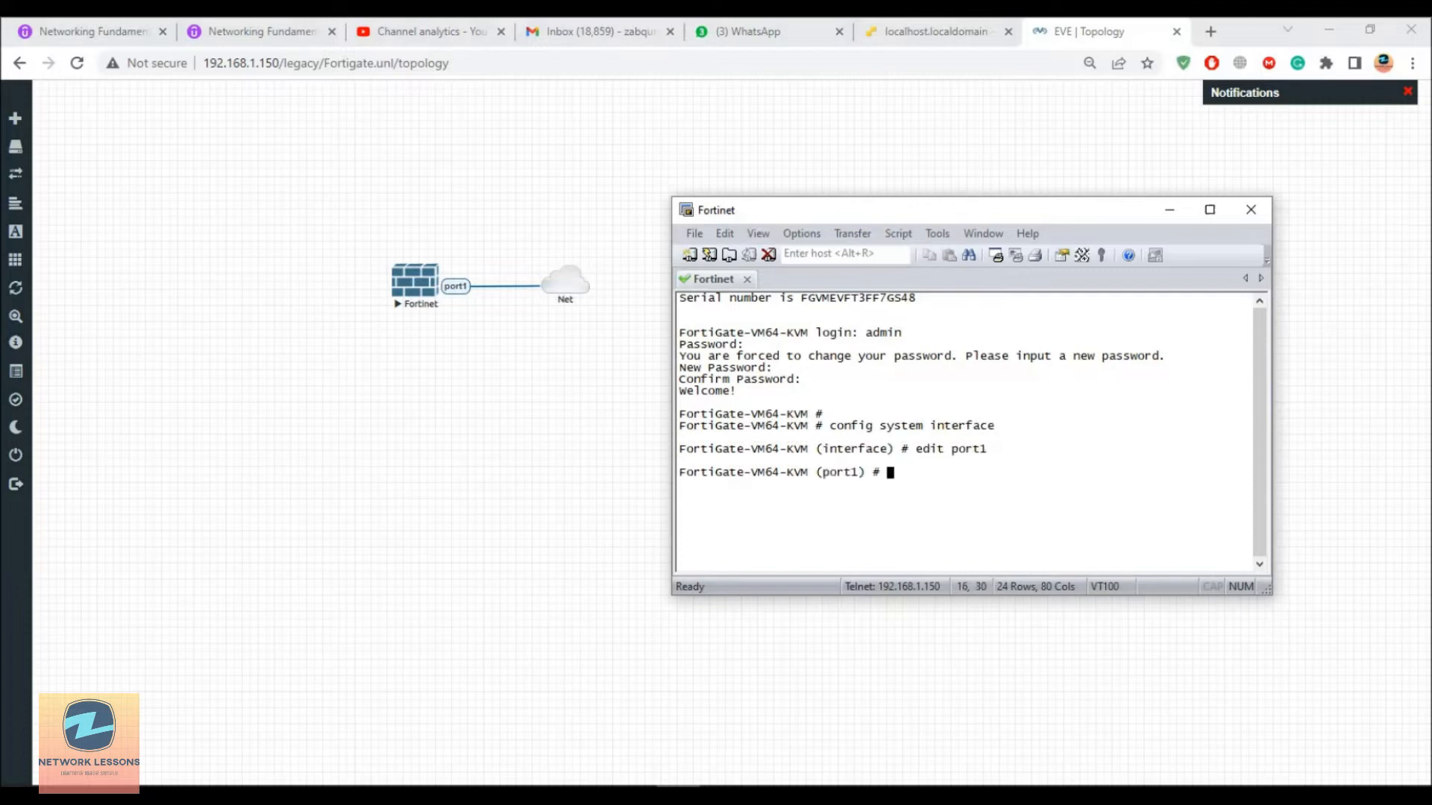
type("set modes")
key("BackSpace")
type("static")
key("Return")
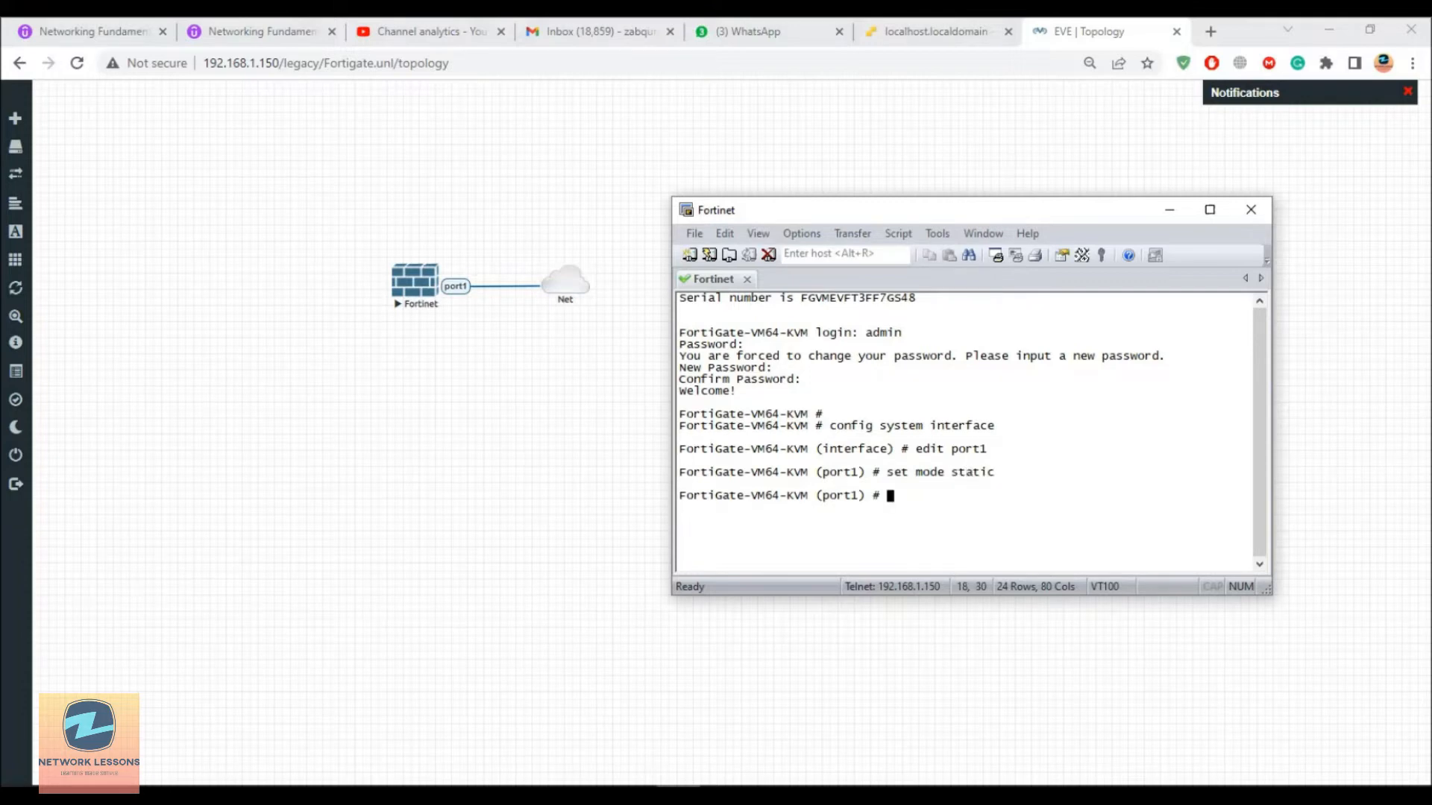
Step: Try out the vdom and ip attribute names with Tab completion at the port1 prompt
key("Return")
key("Return")
type("set vdom")
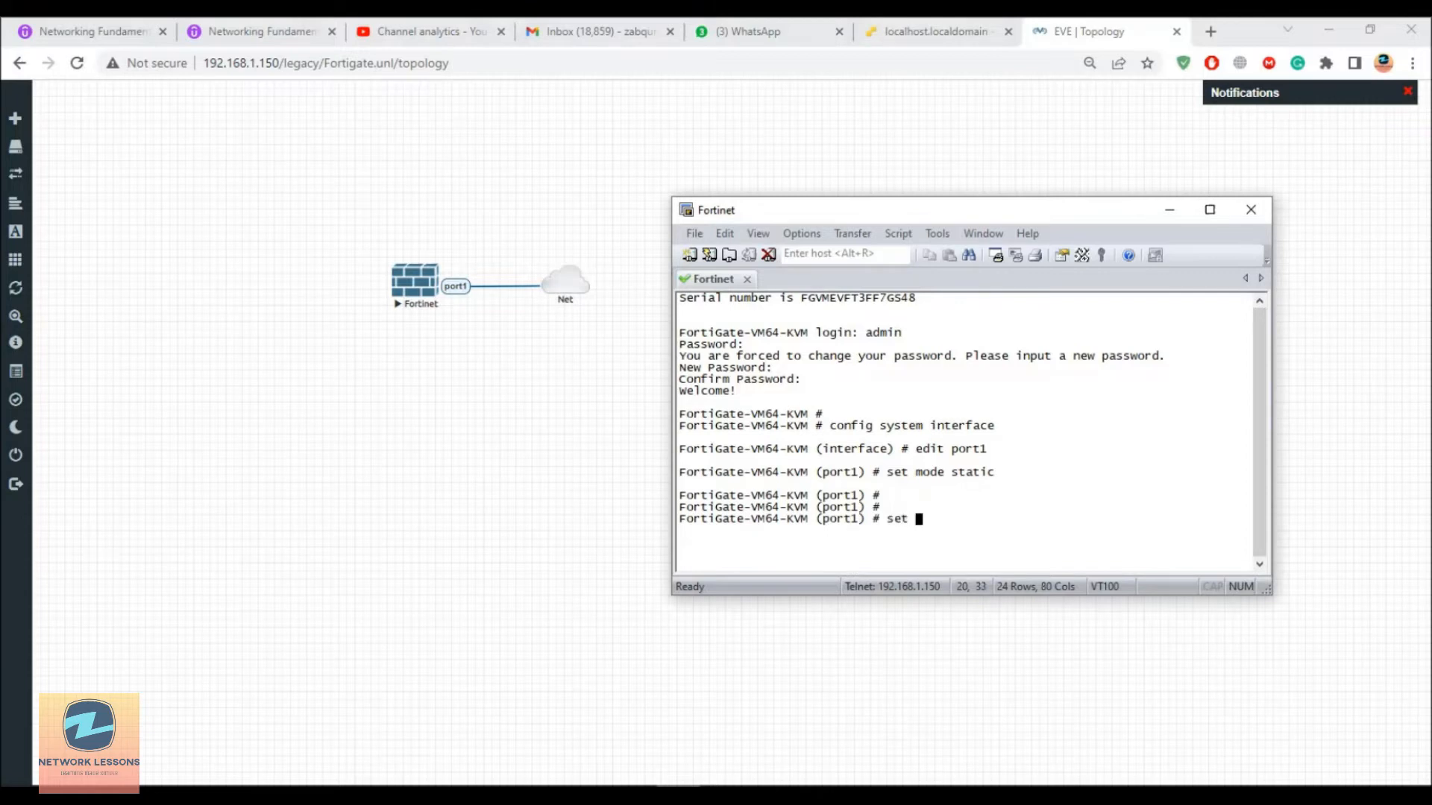
key("BackSpace")
key("BackSpace")
key("BackSpace")
key("BackSpace")
type("ip")
key("Tab")
key("BackSpace")
key("BackSpace")
key("BackSpace")
key("BackSpace")
key("BackSpace")
key("BackSpace")
key("BackSpace")
key("BackSpace")
key("BackSpace")
key("BackSpace")
key("BackSpace")
key("BackSpace")
key("BackSpace")
key("BackSpace")
key("BackSpace")
key("BackSpace")
key("BackSpace")
key("BackSpace")
key("BackSpace")
key("BackSpace")
key("BackSpace")
key("BackSpace")
key("BackSpace")
type("vdom")
key("BackSpace")
key("BackSpace")
key("BackSpace")
key("BackSpace")
Step: List every settable port1 attribute with set ? and scroll back through the help output
type("?")
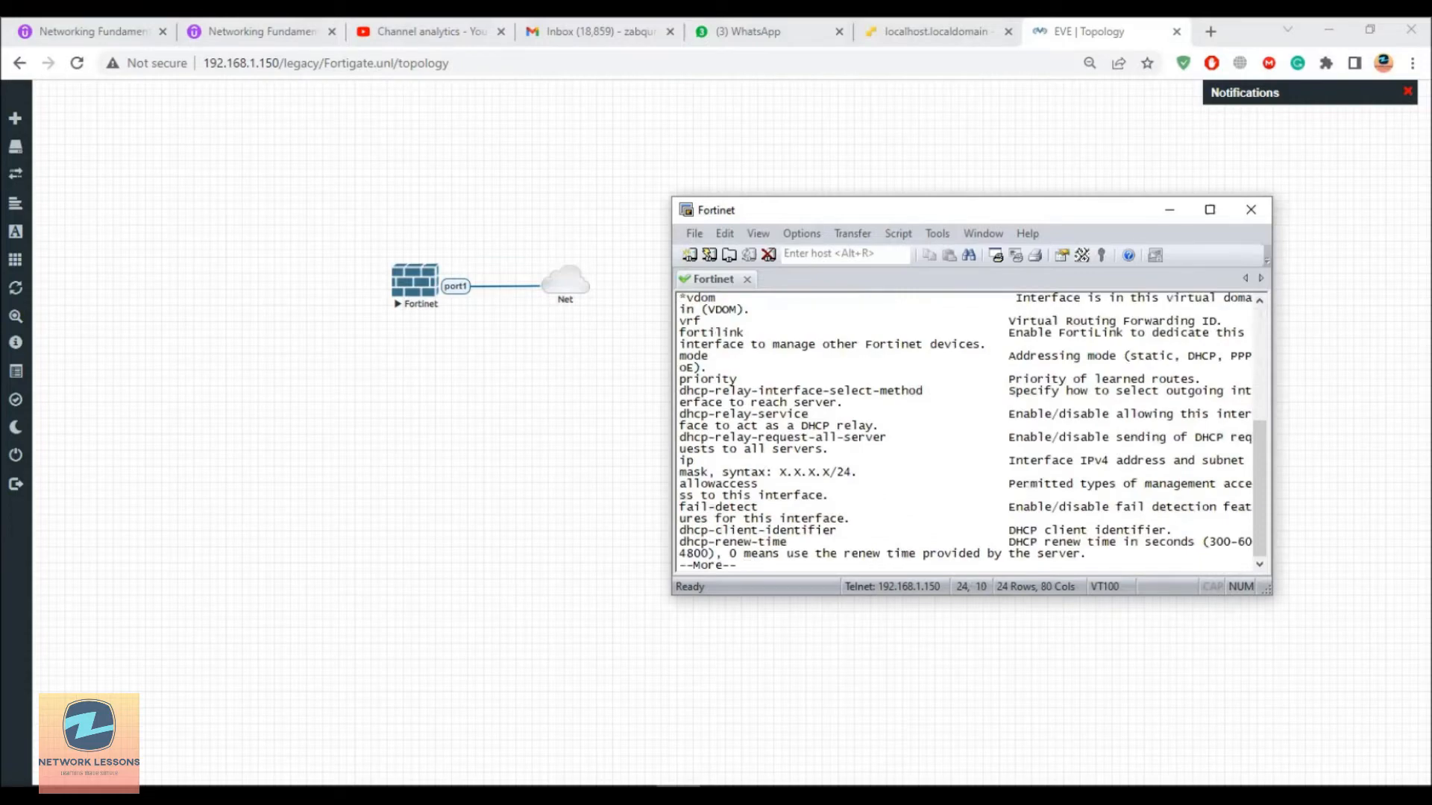
key("Return")
key("Return")
key("Return")
key("Return")
key("Return")
key("Return")
key("Return")
key("Return")
key("Return")
key("Return")
key("Return")
key("Return")
key("Return")
key("Return")
key("Return")
key("Return")
key("Return")
key("Return")
key("Return")
key("Return")
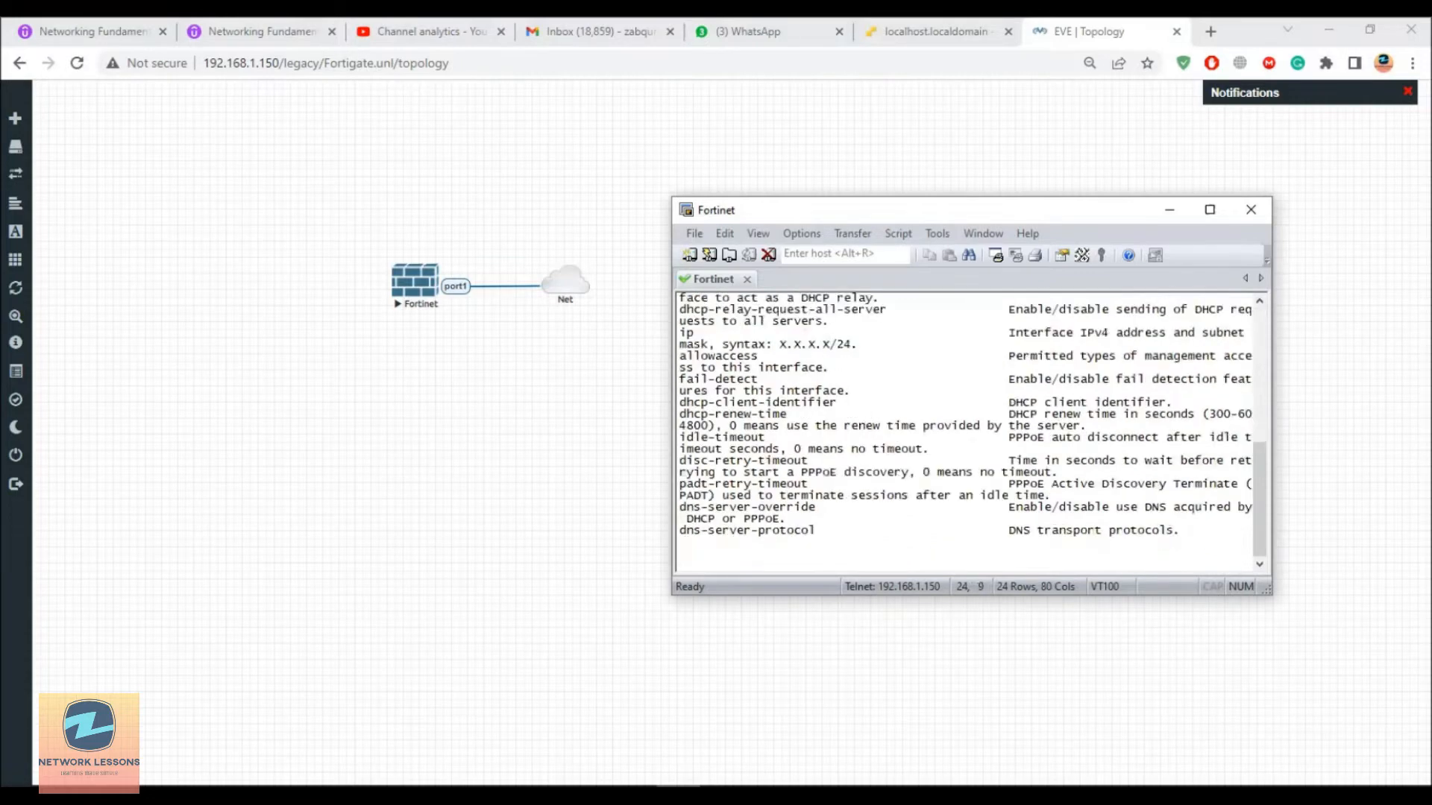
key("Return")
key("Return")
key("Return")
key("Return")
key("Return")
key("Return")
key("Return")
key("Return")
key("Return")
key("Return")
key("Return")
key("Return")
key("Return")
key("Return")
key("Return")
key("Return")
key("Return")
key("Return")
key("Return")
key("Return")
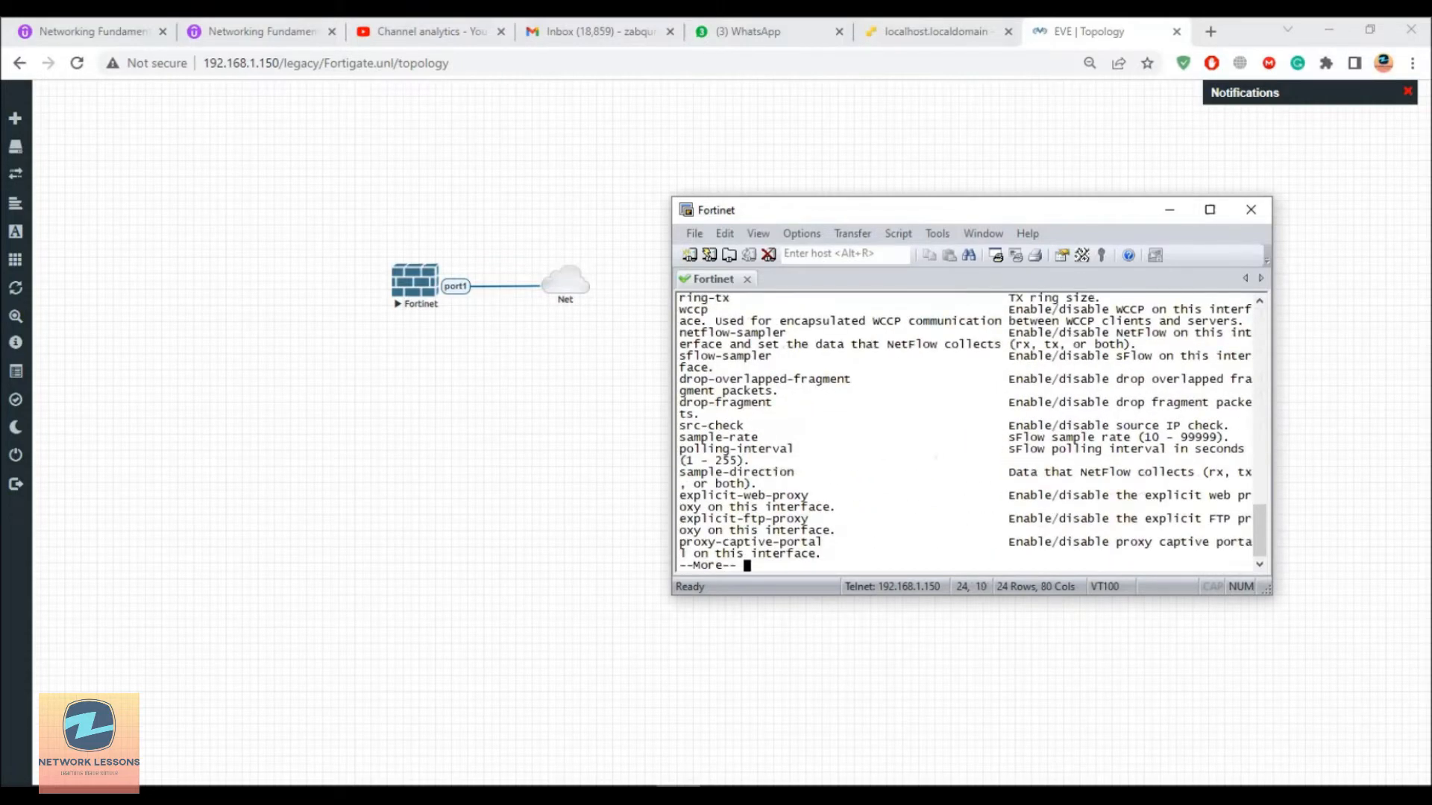
key("space")
key("space")
scroll(965, 433, "up", 2)
scroll(965, 432, "up", 12)
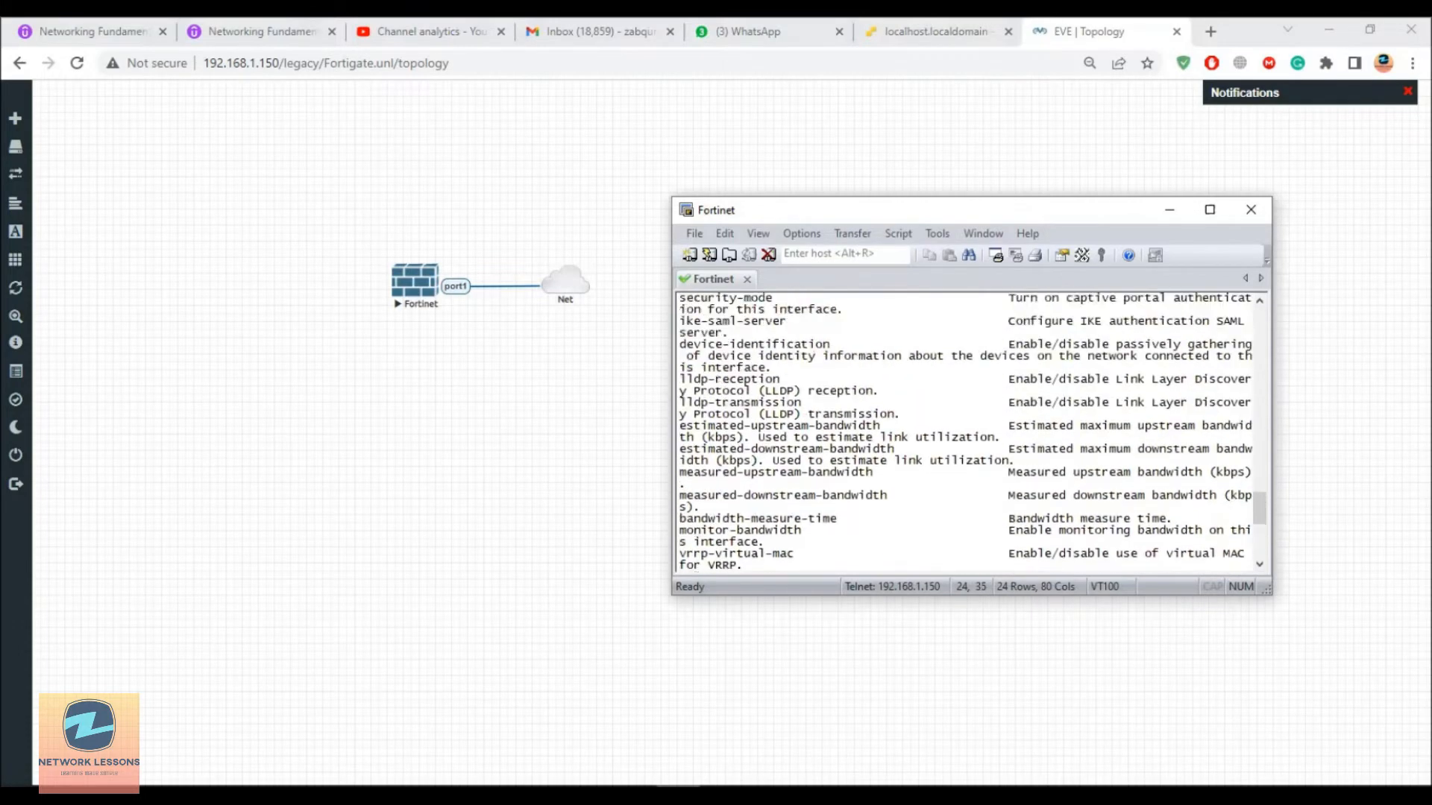
scroll(731, 548, "up", 12)
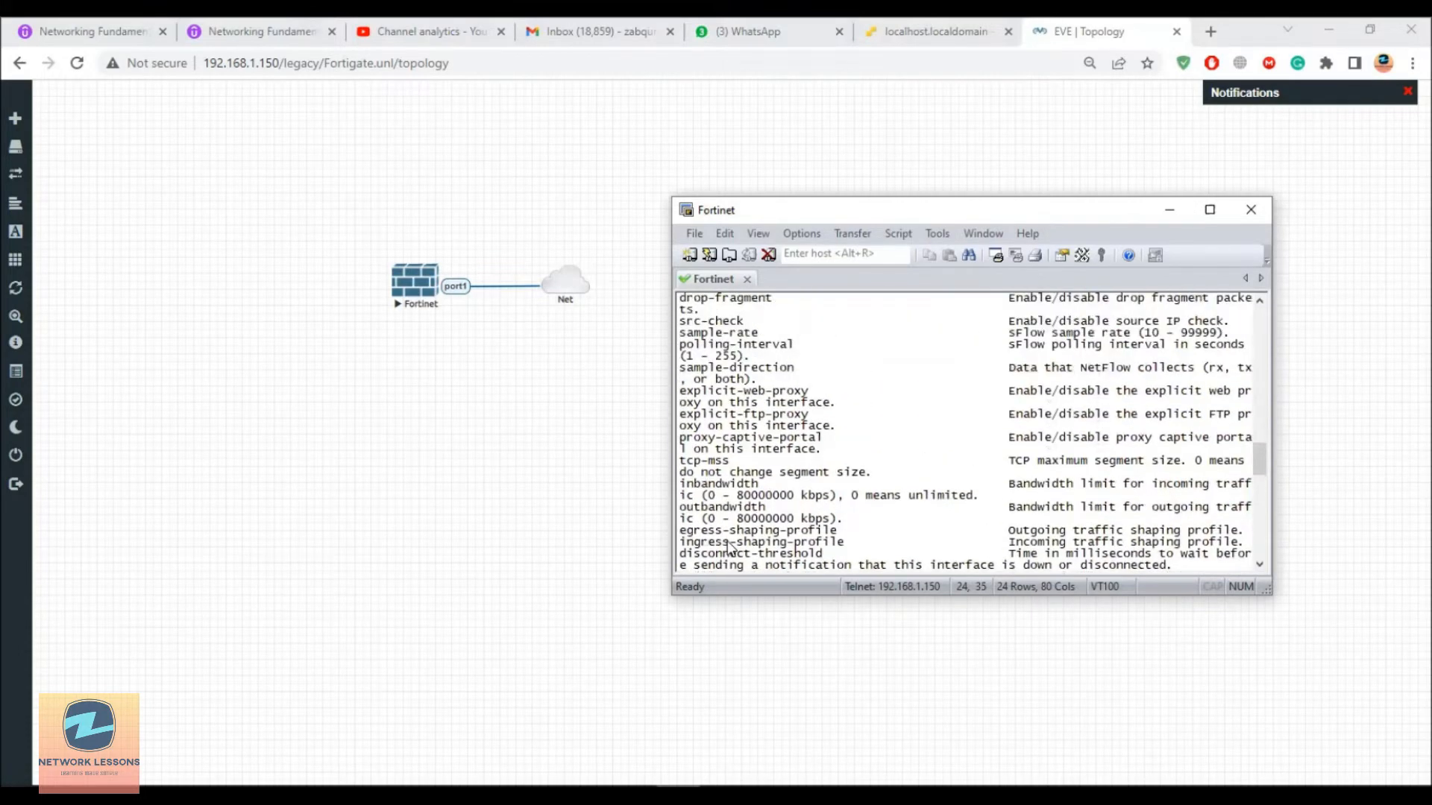
scroll(731, 548, "up", 10)
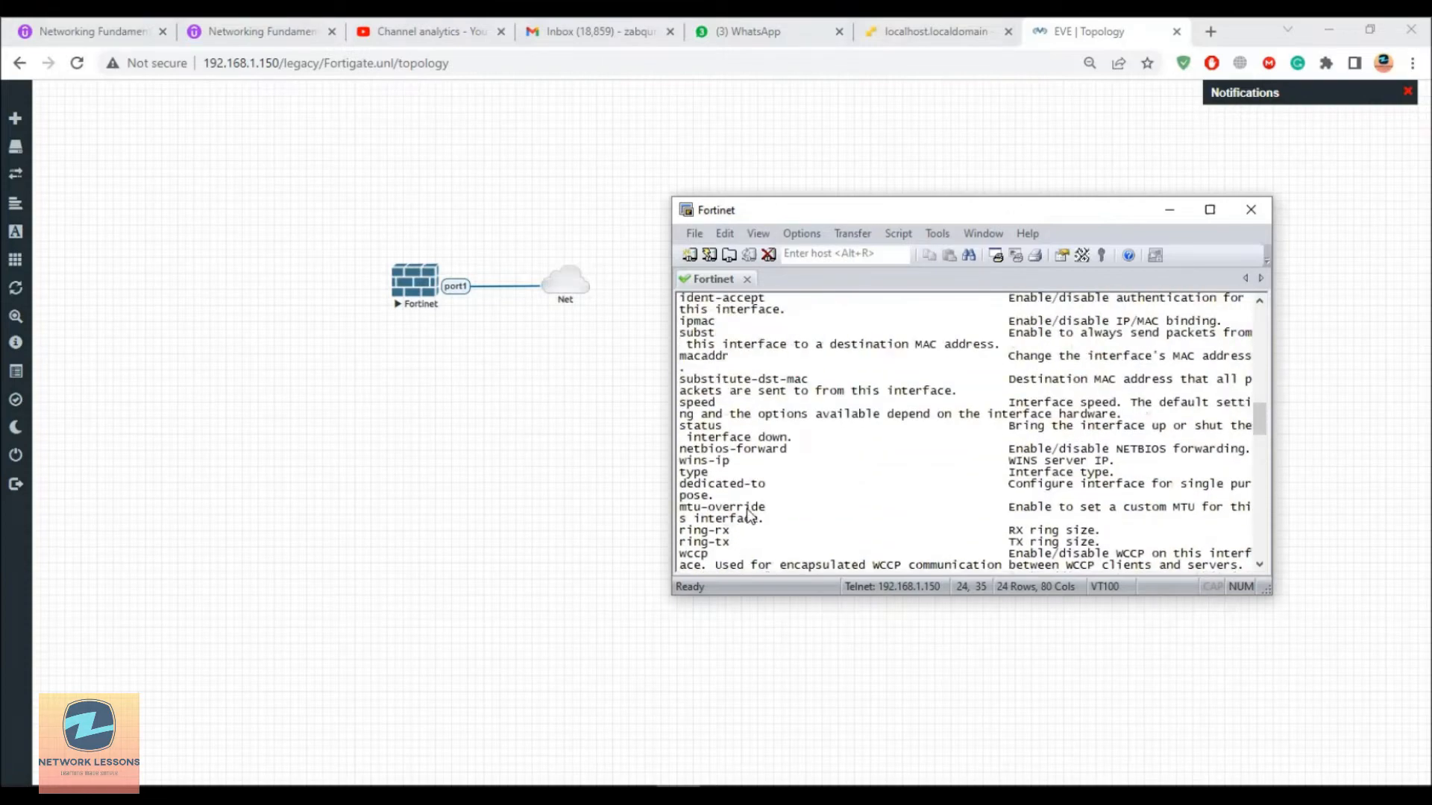
scroll(749, 514, "up", 12)
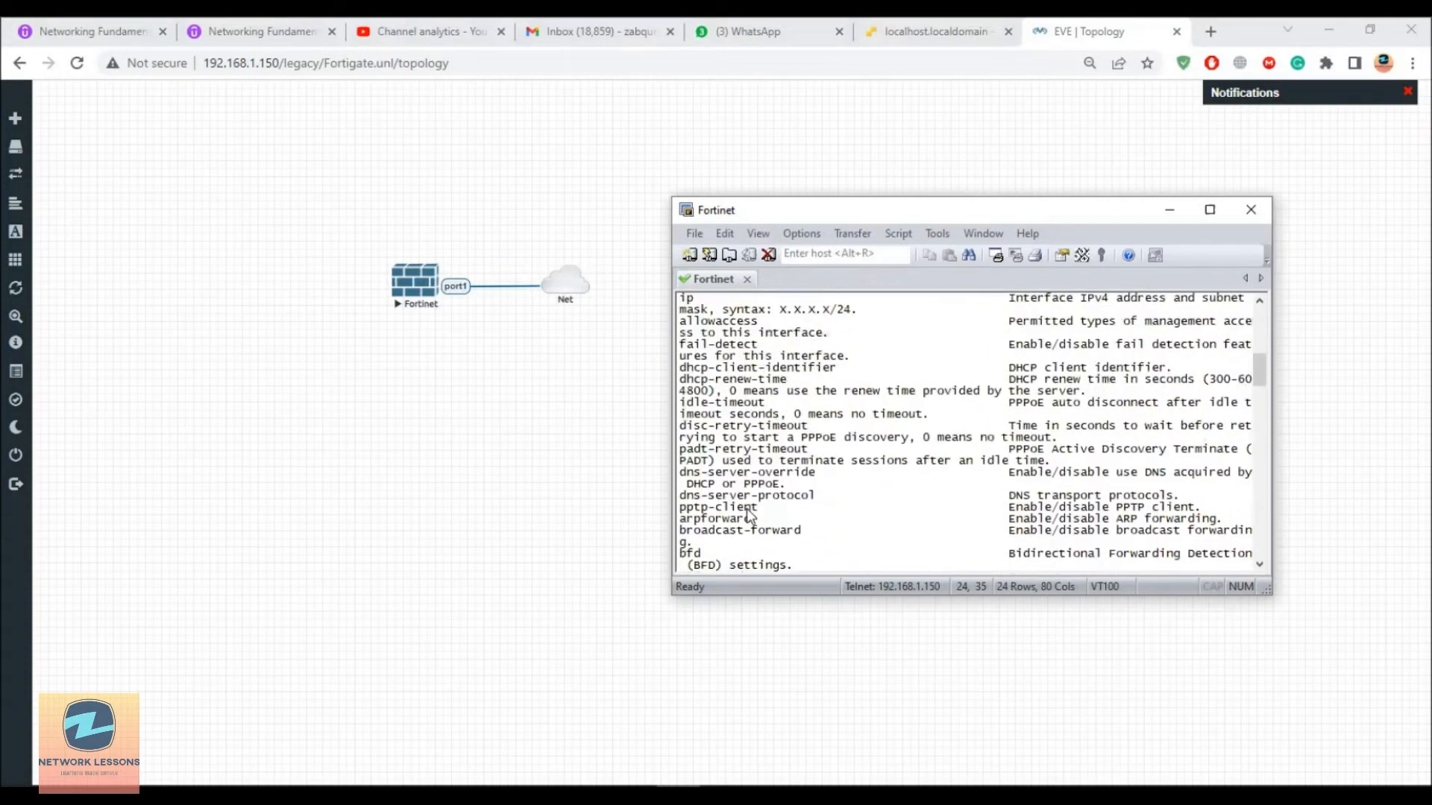
scroll(750, 515, "up", 2)
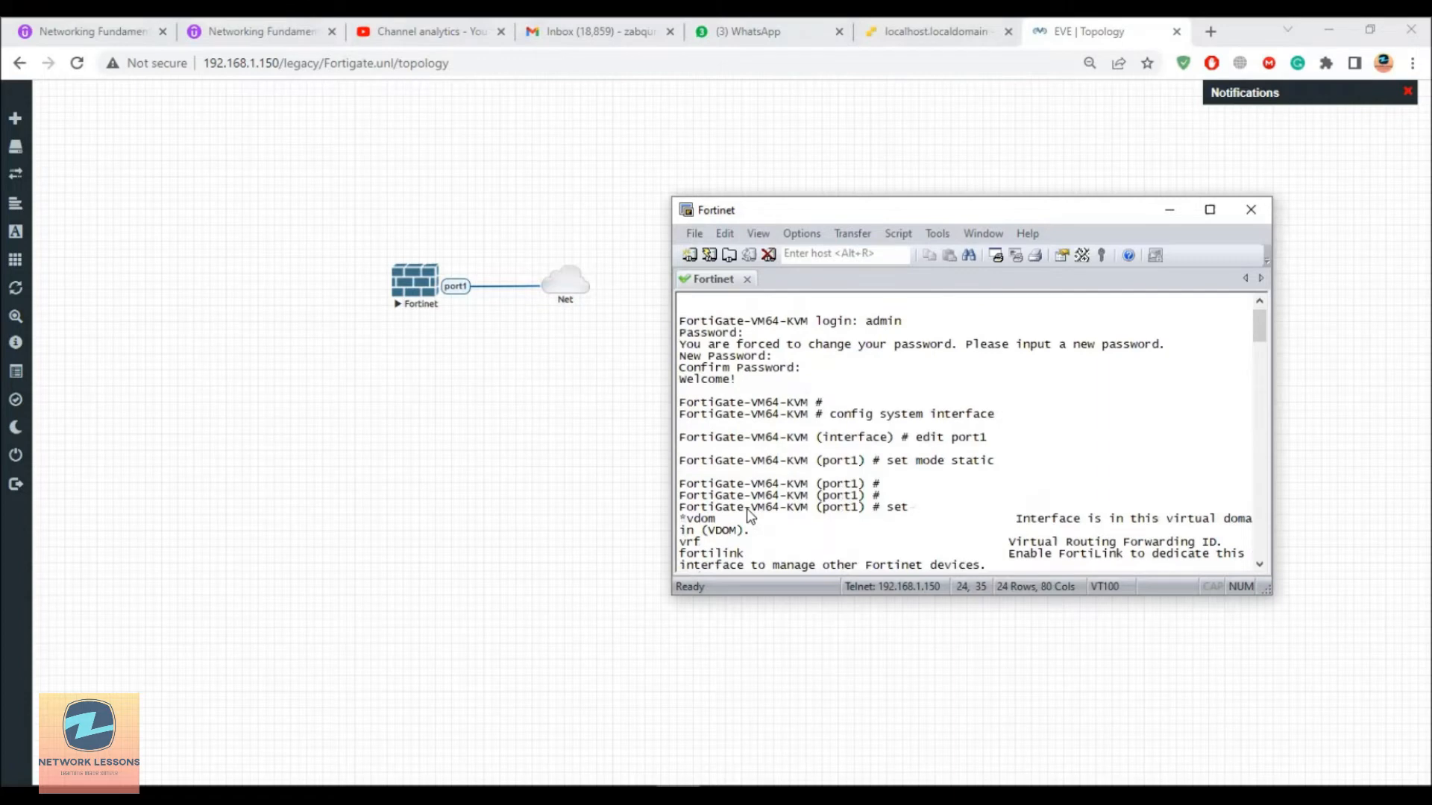
key("Tab")
key("BackSpace")
key("BackSpace")
key("BackSpace")
key("BackSpace")
key("BackSpace")
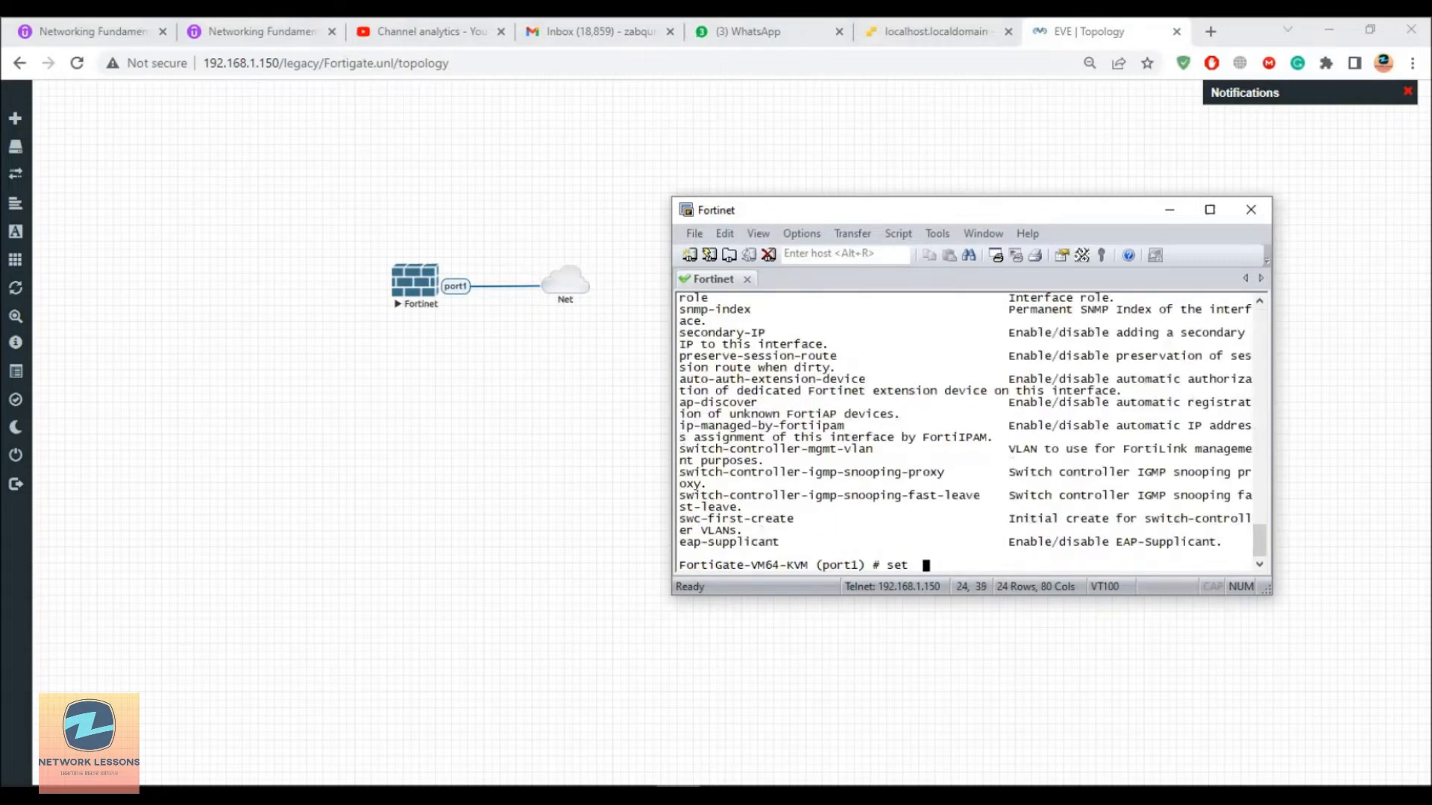
Step: Assign port1 the static IP 192.168.1.111 255.255.255.0
type("ip-add")
key("BackSpace")
key("BackSpace")
key("BackSpace")
key("BackSpace")
key("BackSpace")
key("BackSpace")
type("ip ")
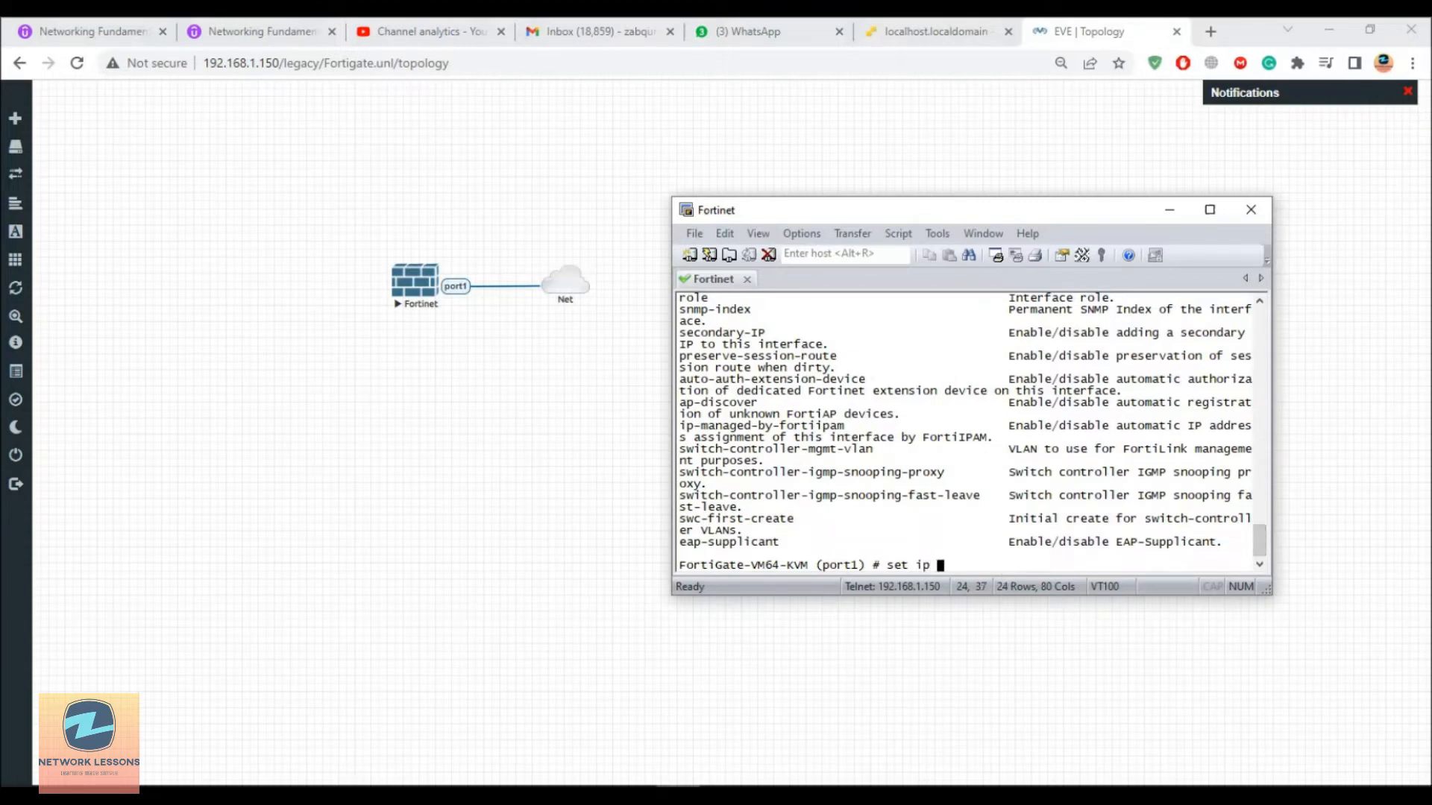
type("192.168.1.111 255.")
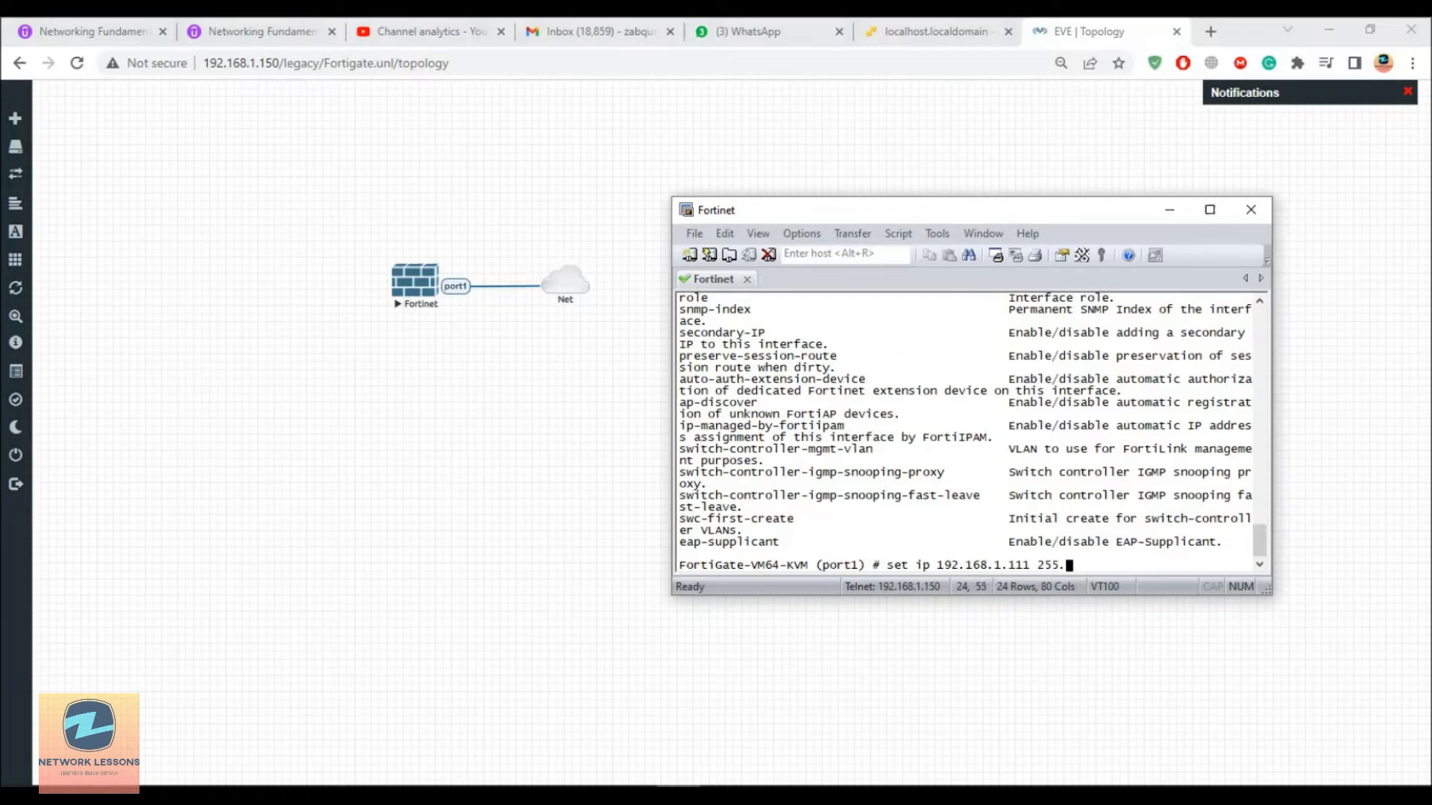
type("255.255.0")
key("Return")
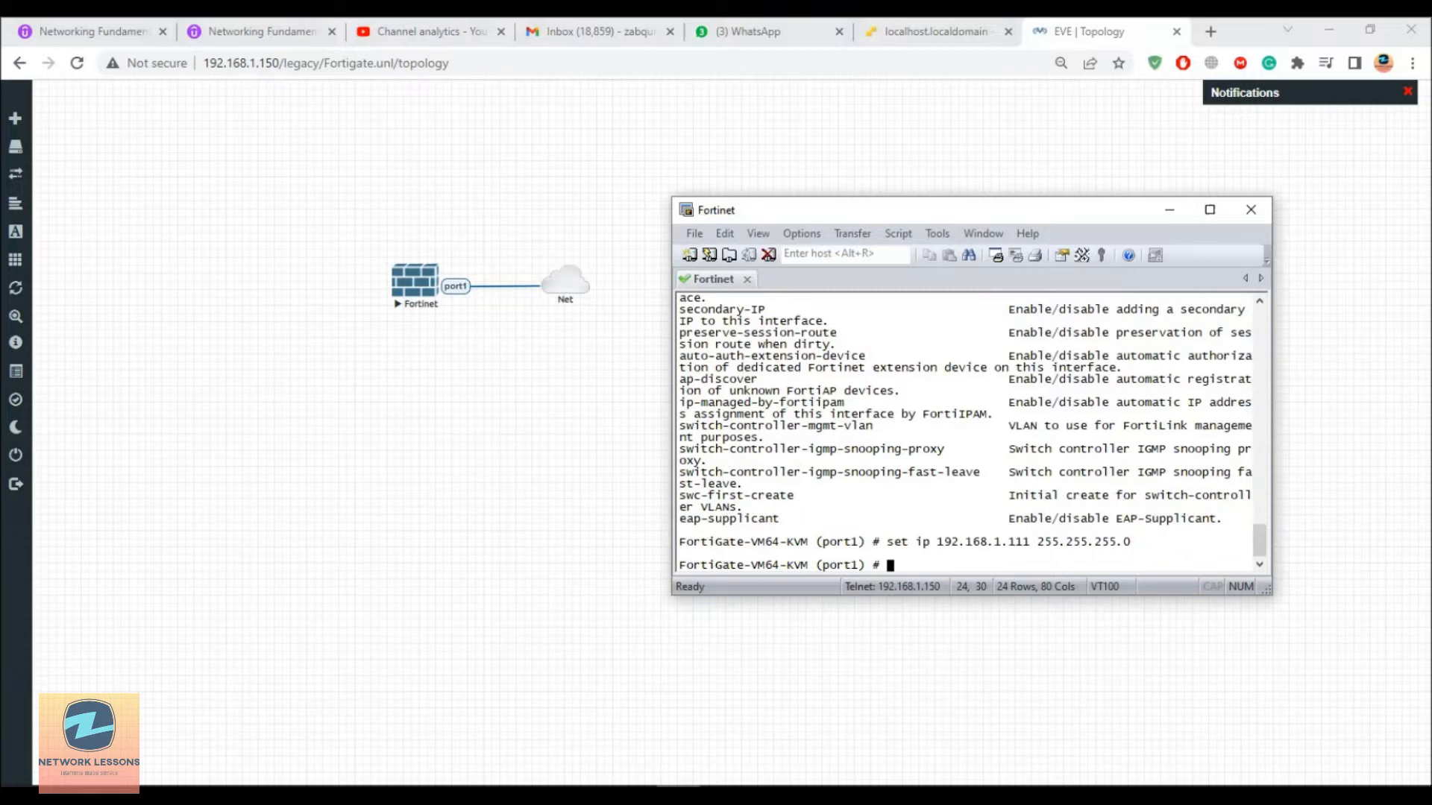
Step: Abandon a partial allowaccess command and display port1's configuration with show
type("set all")
key("Tab")
type("http")
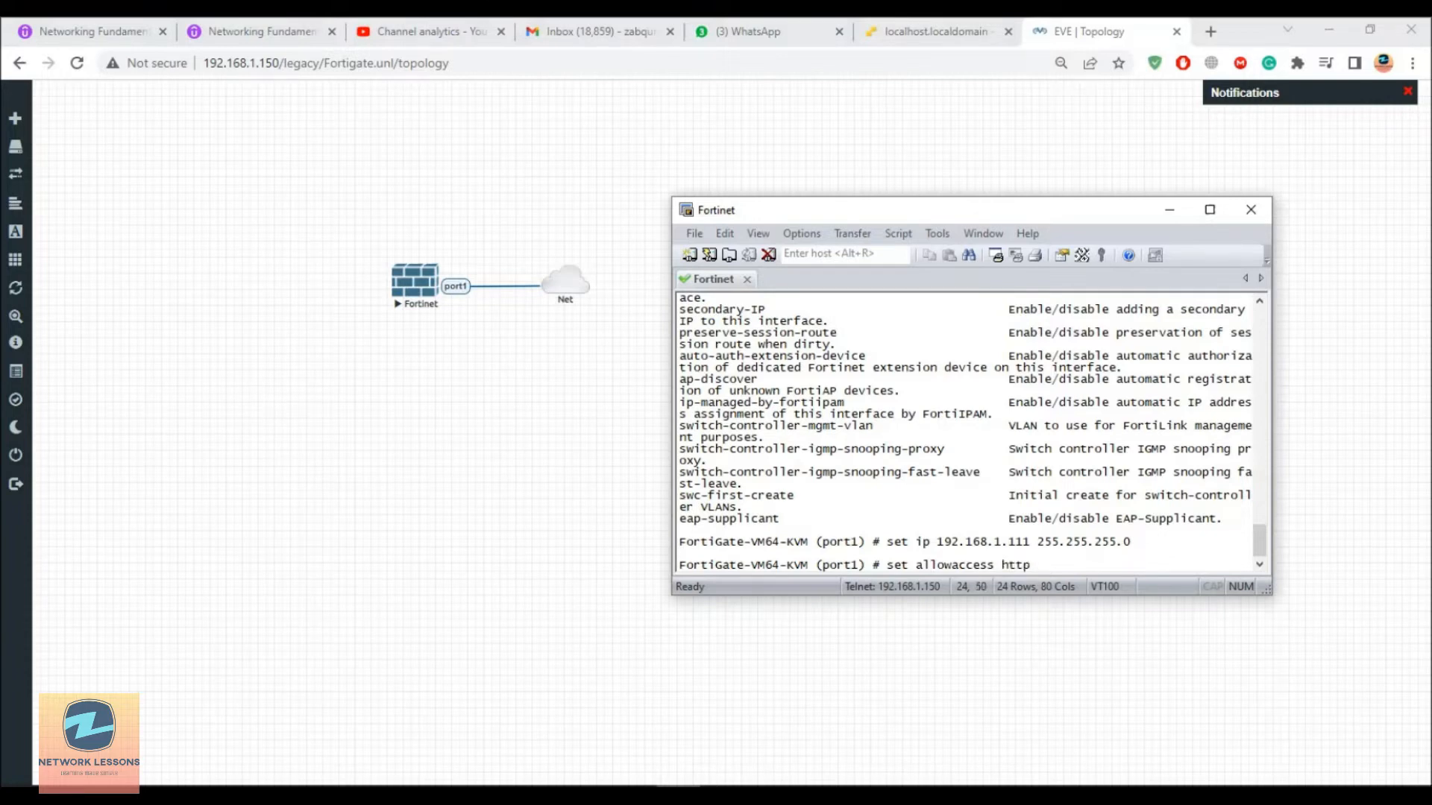
type(" https")
key("BackSpace")
key("BackSpace")
key("BackSpace")
key("BackSpace")
key("BackSpace")
key("BackSpace")
key("BackSpace")
key("BackSpace")
key("BackSpace")
key("BackSpace")
key("BackSpace")
key("BackSpace")
key("BackSpace")
key("BackSpace")
key("BackSpace")
key("BackSpace")
key("BackSpace")
key("BackSpace")
key("BackSpace")
key("BackSpace")
type("show")
key("Return")
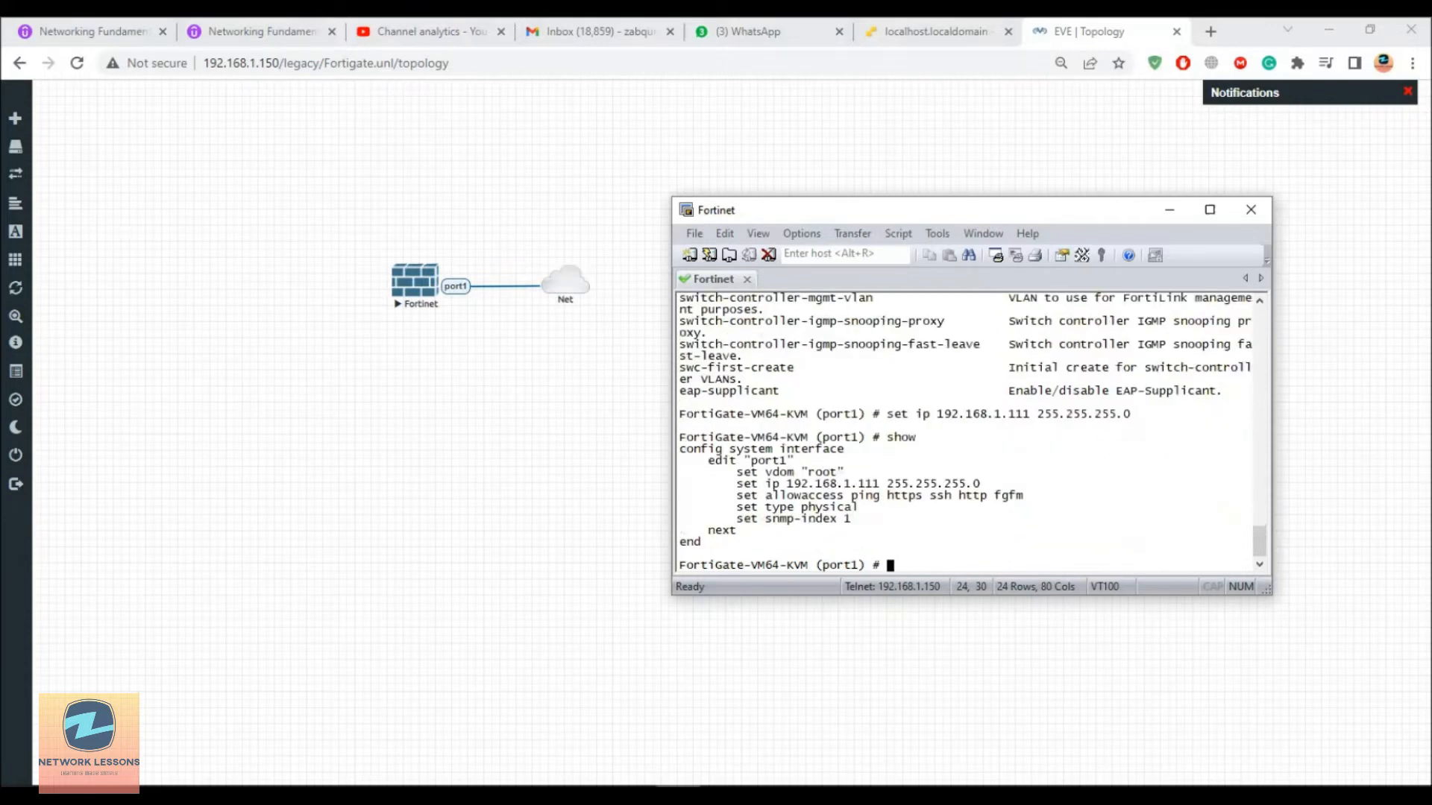
Step: Copy port1's existing allowaccess protocol list and paste it after 'set allowaccess http'
left_click(747, 500)
left_click_drag(748, 502, 1024, 505)
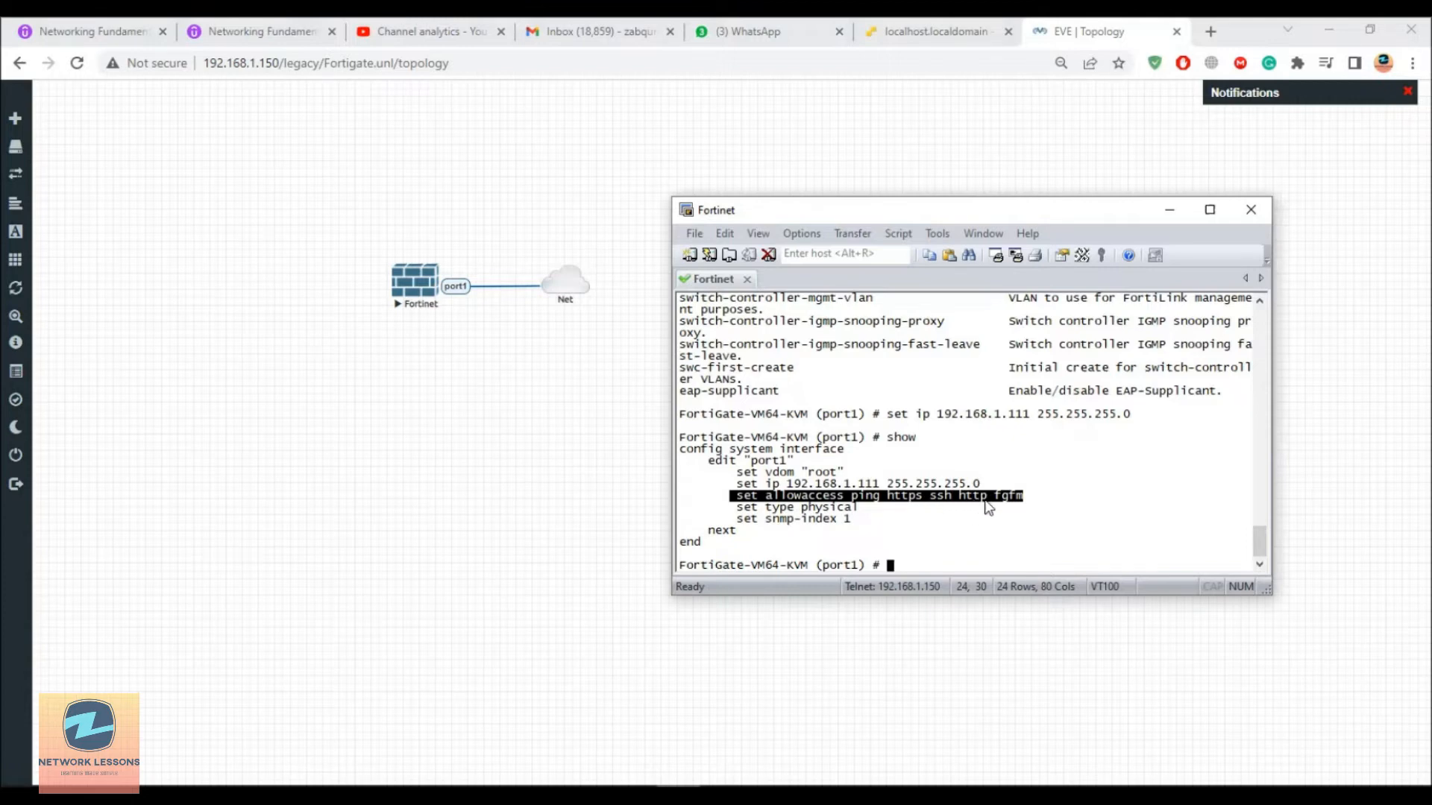
type("set allowaccess http")
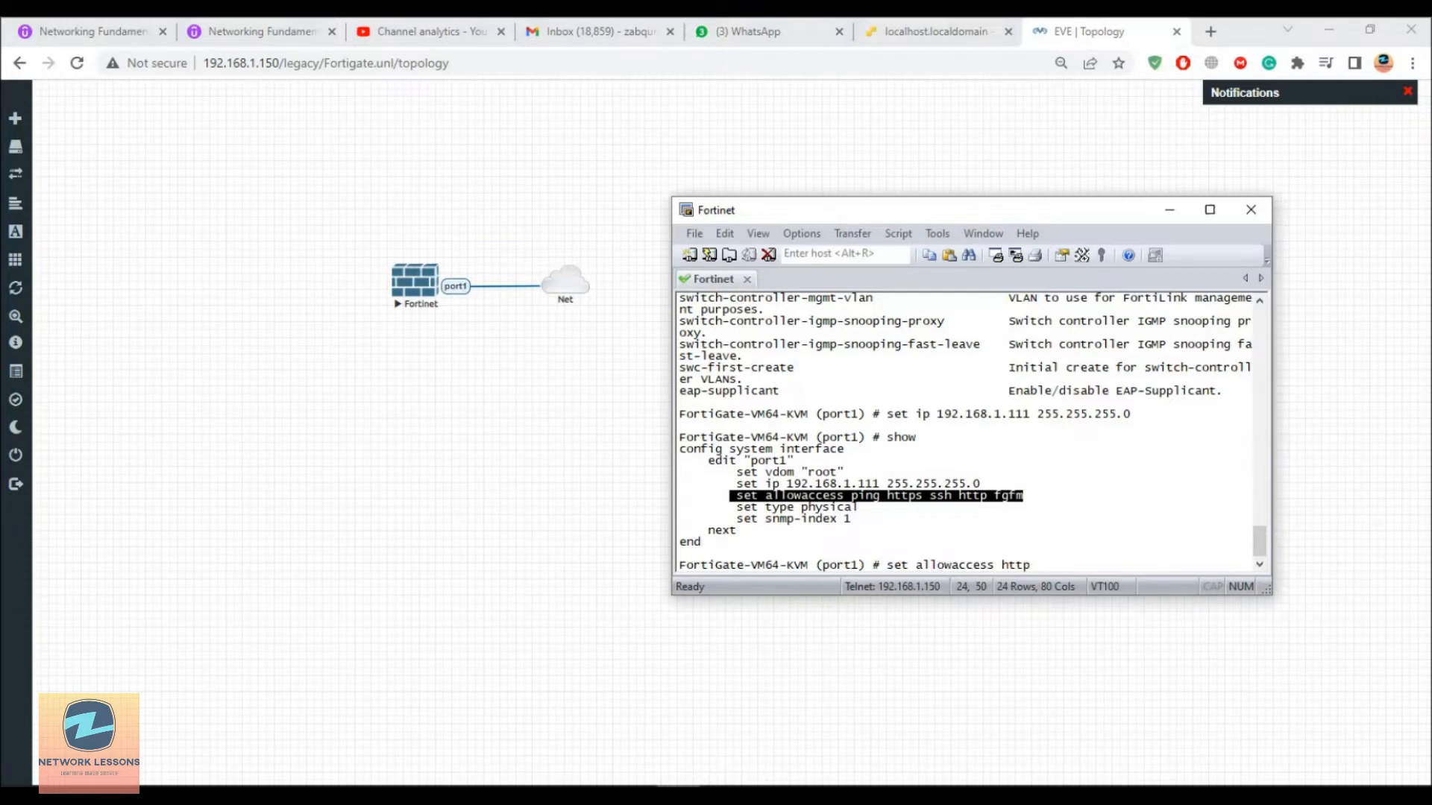
left_click(881, 501)
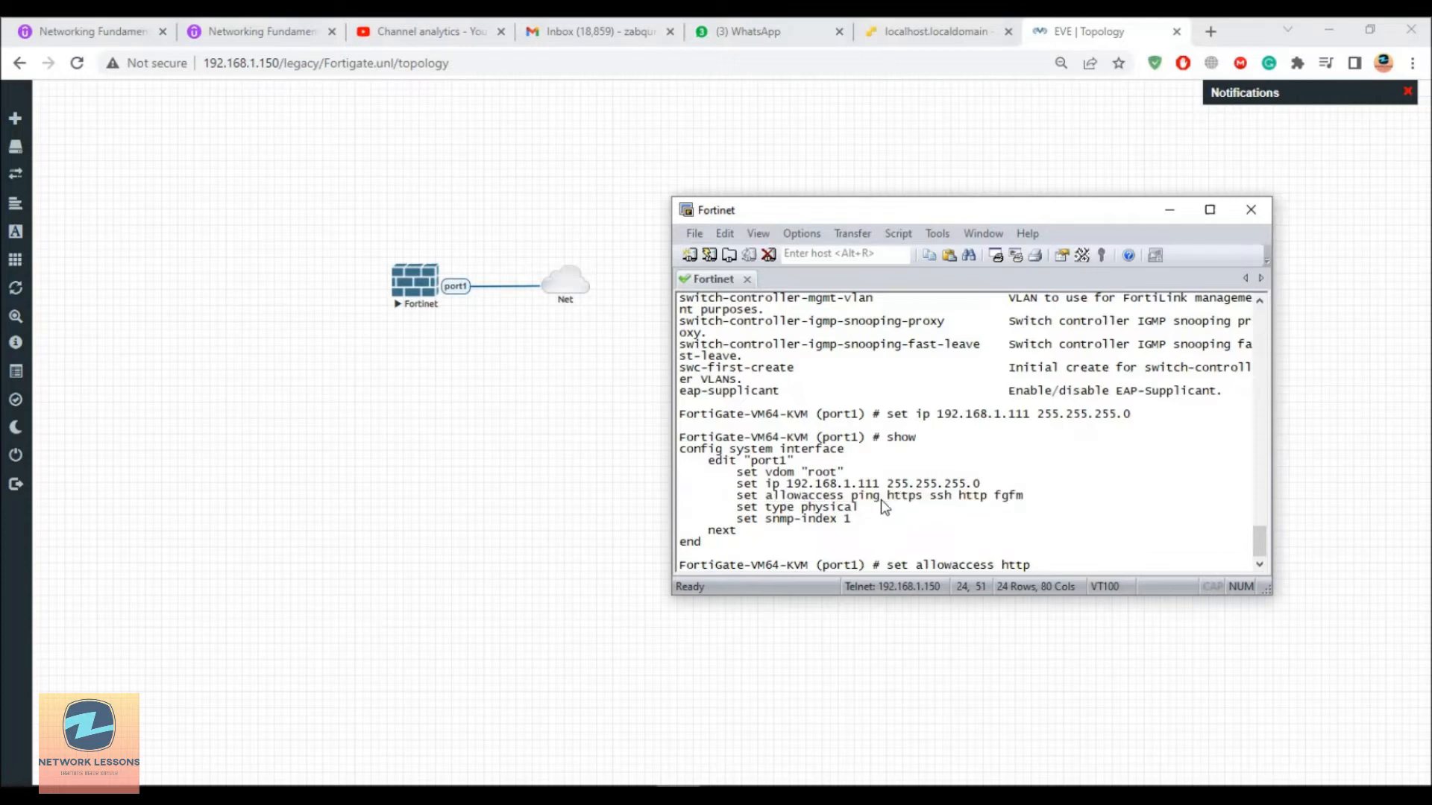
left_click_drag(925, 496, 1019, 495)
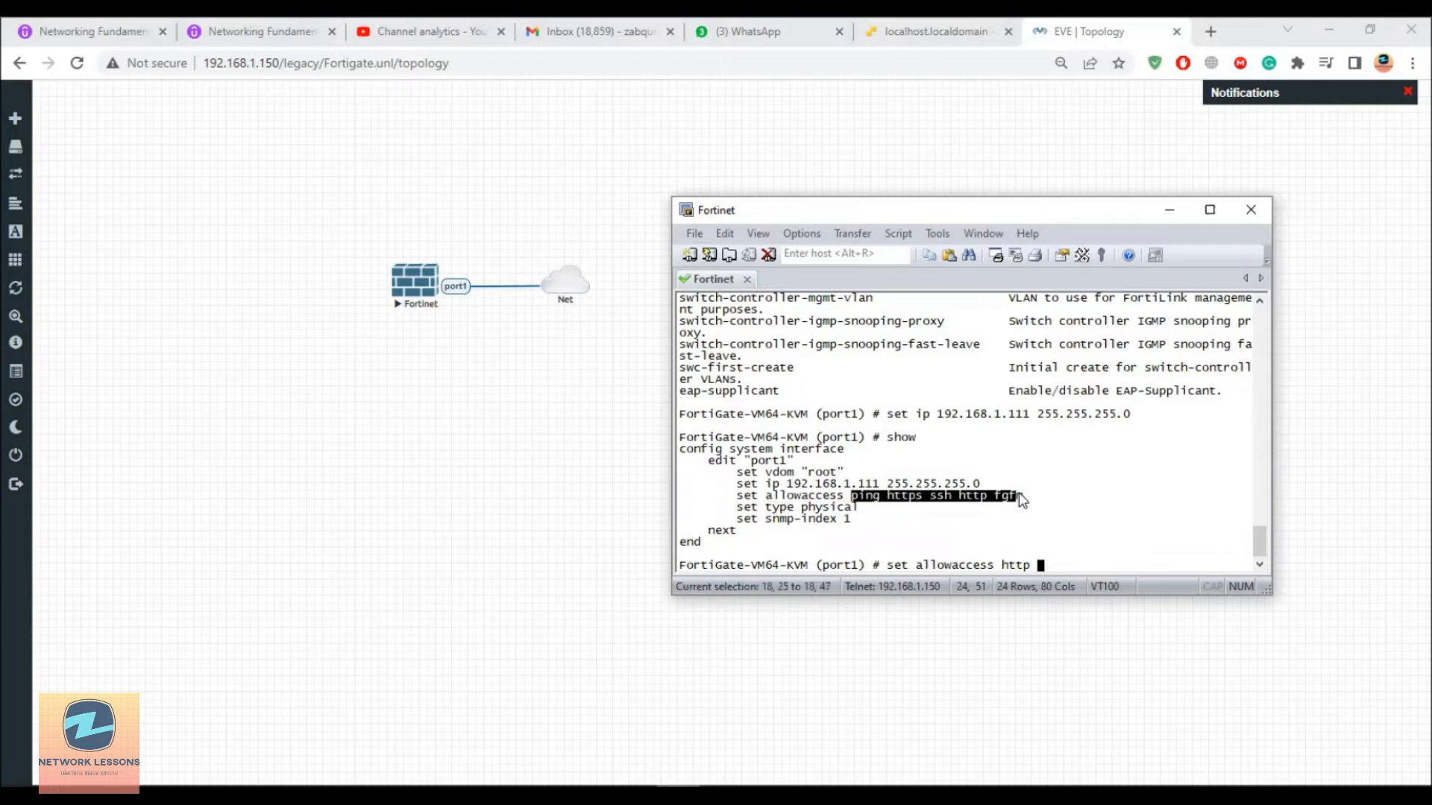
right_click(1025, 497)
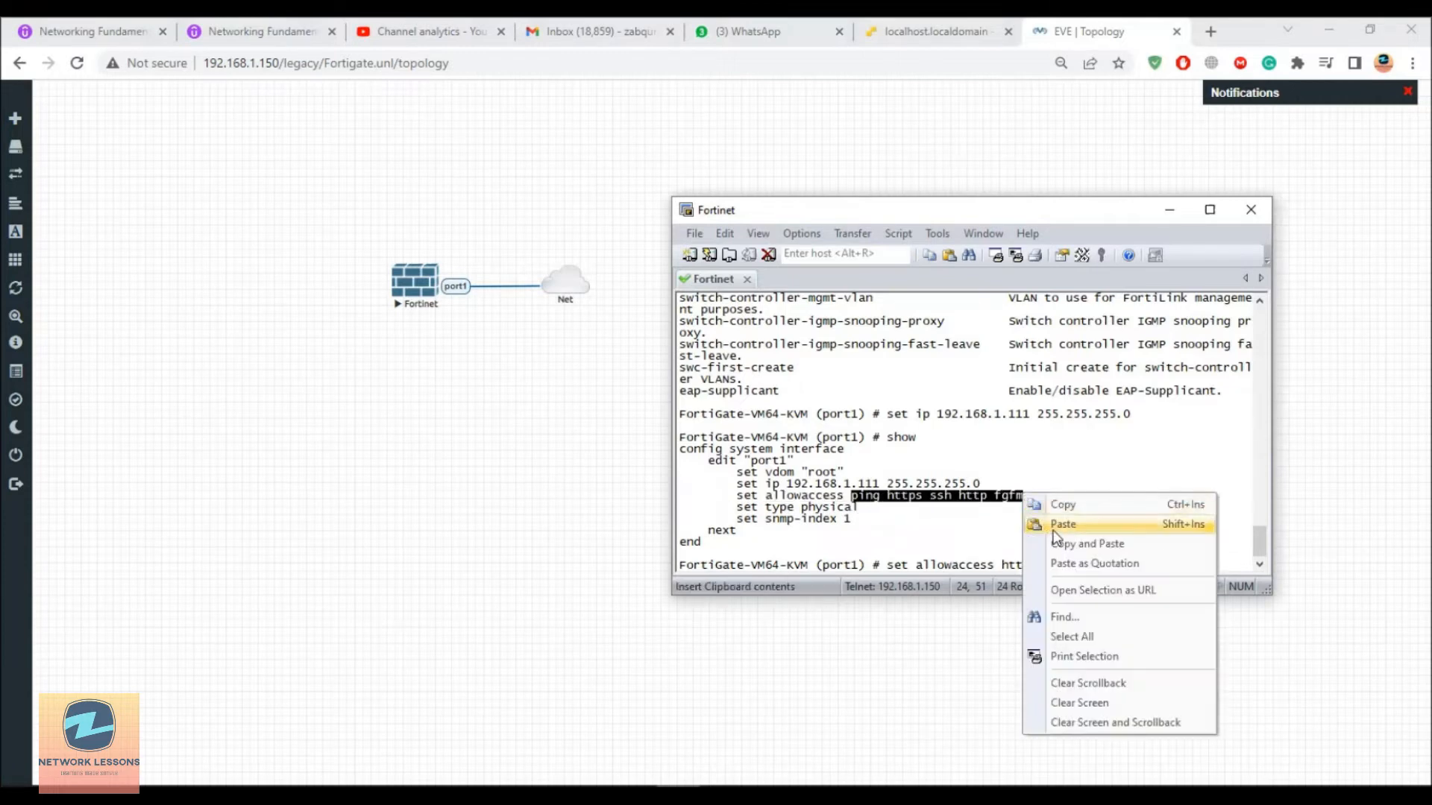
left_click(1063, 505)
right_click(1062, 512)
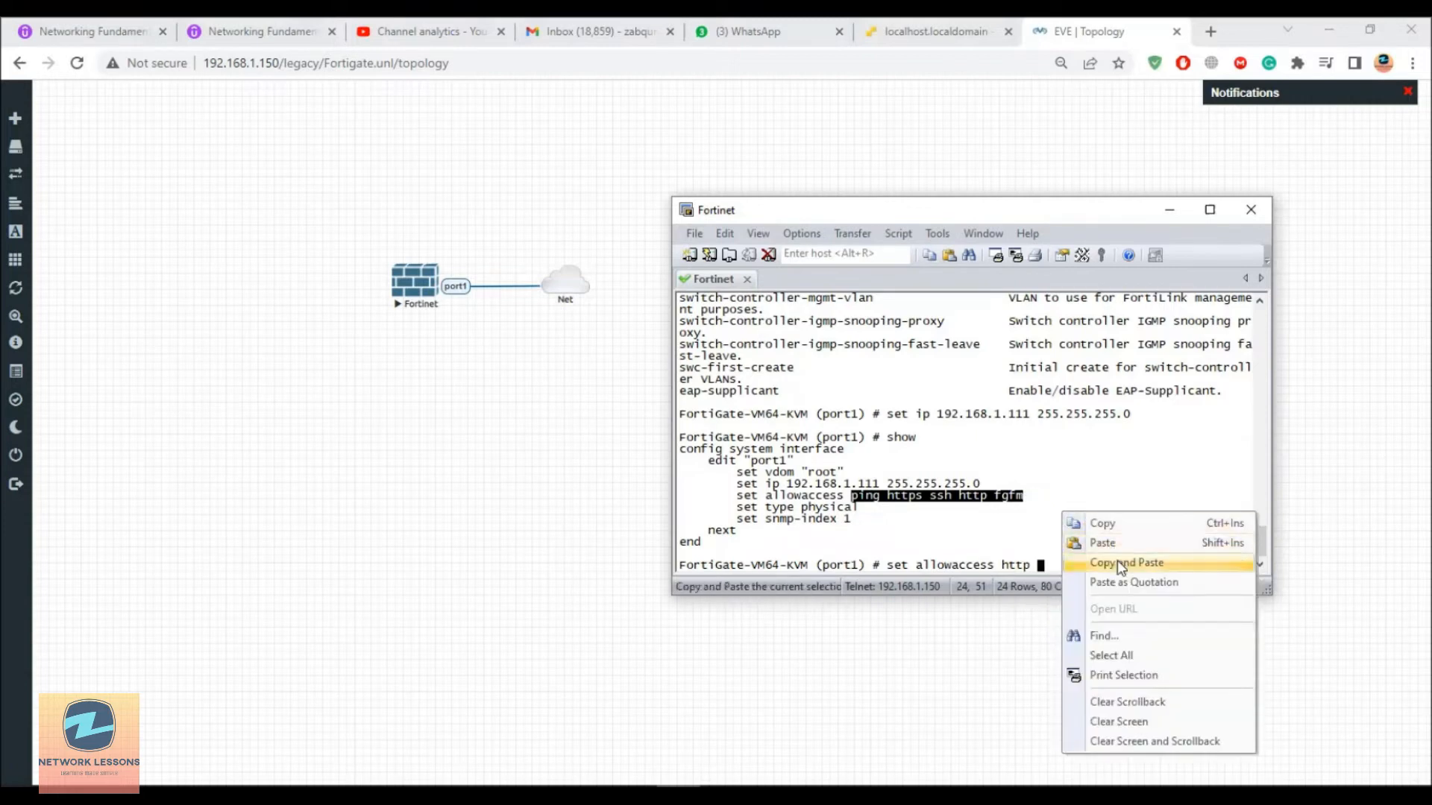
left_click(1102, 543)
Step: Drop the duplicate http, apply allowaccess http ping https ssh fgfm, and end
key("Left")
key("Left")
key("Left")
key("Left")
key("Left")
key("BackSpace")
key("BackSpace")
key("BackSpace")
key("BackSpace")
key("BackSpace")
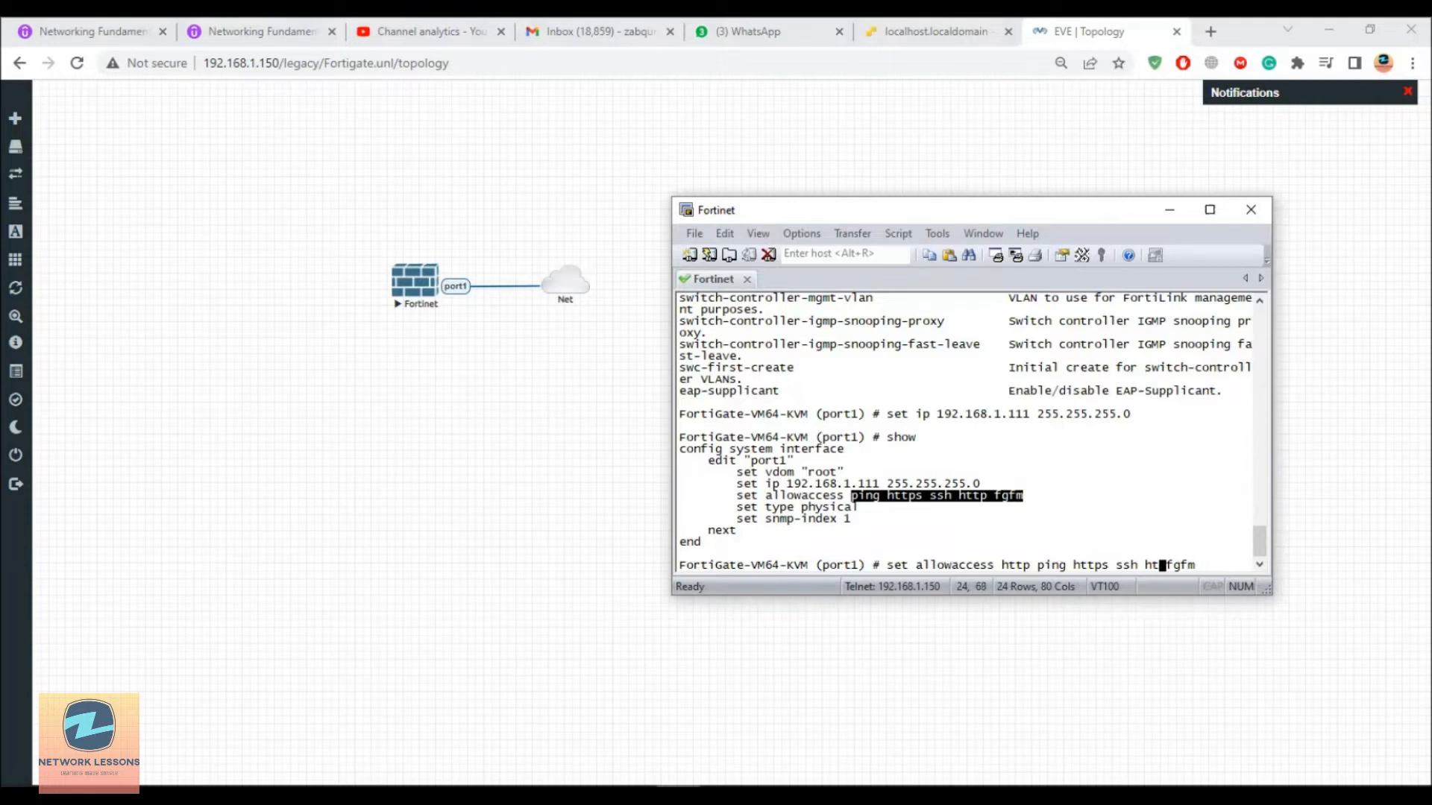
key("Return")
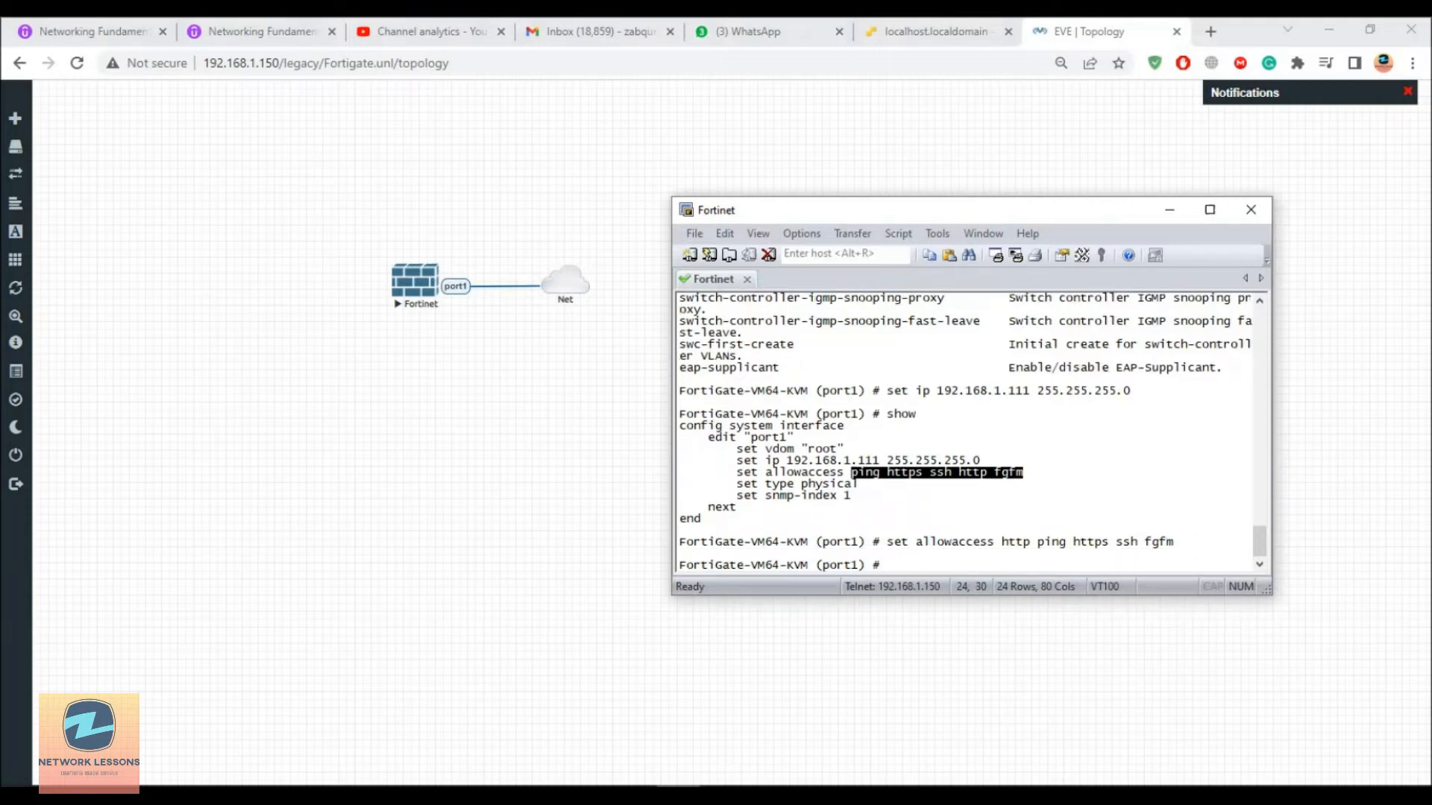
type("end")
key("Return")
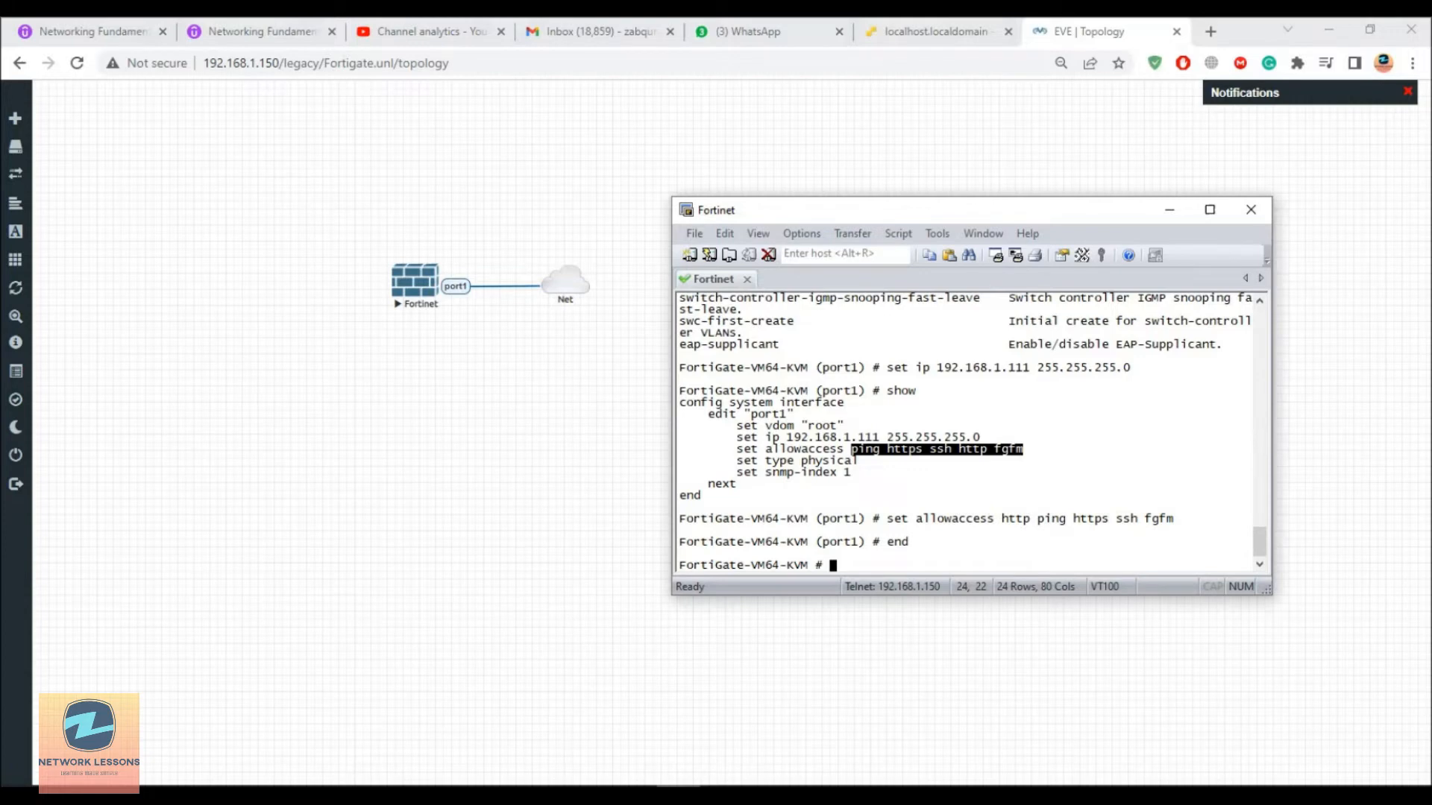
Step: Under config system dns, set primary 8.8.8.8 and secondary 4.2.2.2, then end
left_click(857, 565)
type("con")
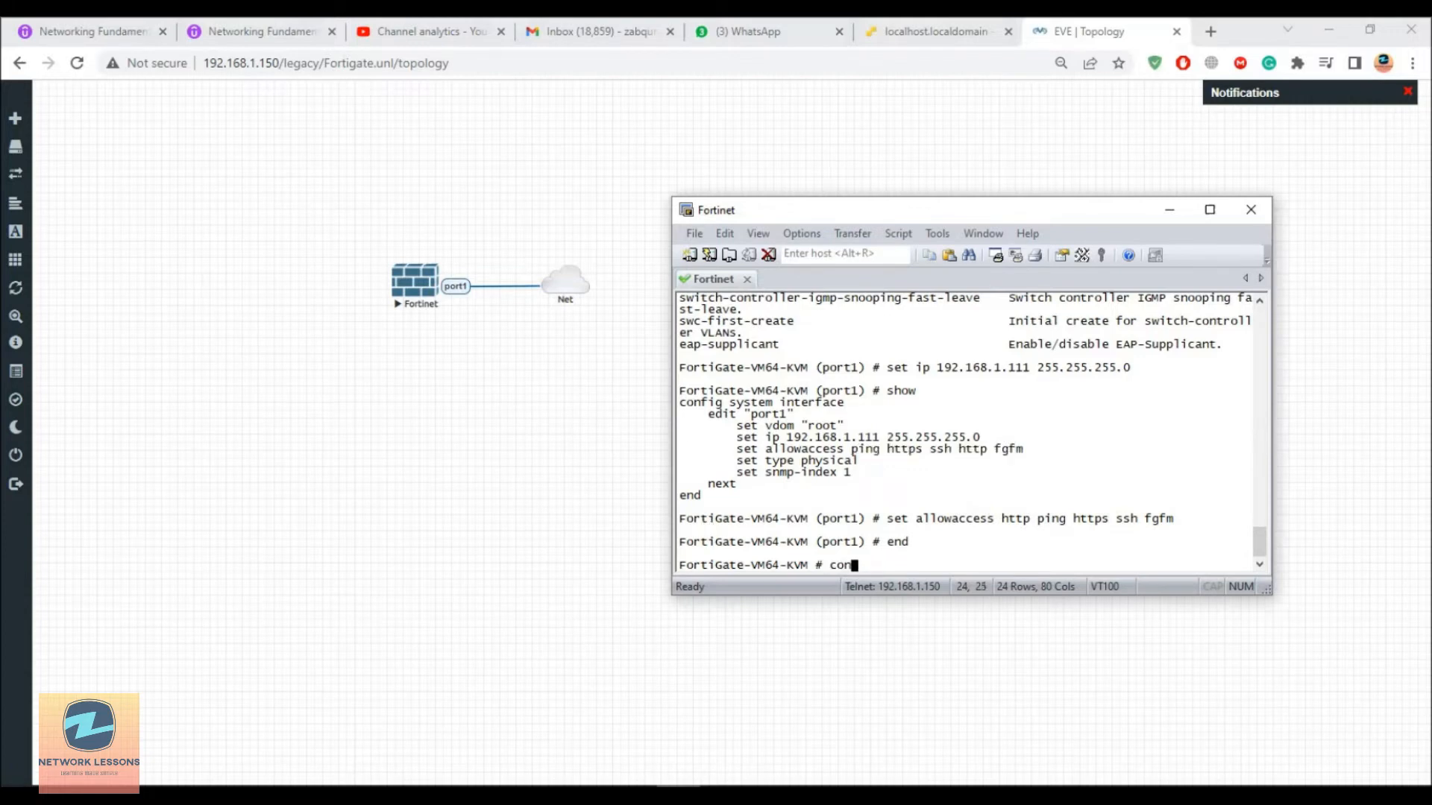
type("fig system dns")
key("Return")
type("primar")
key("BackSpace")
key("BackSpace")
key("BackSpace")
key("BackSpace")
key("BackSpace")
key("BackSpace")
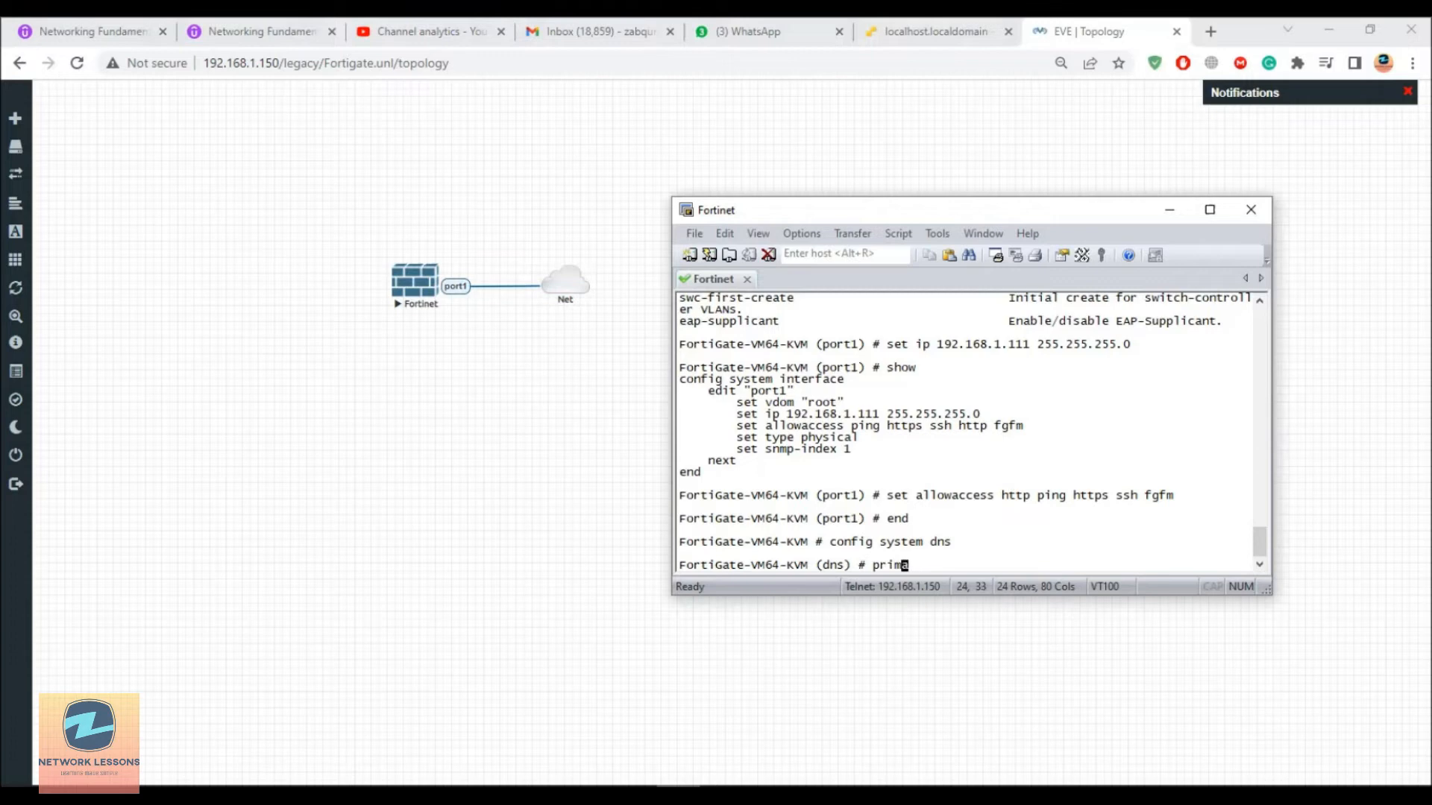
type("set primary 8.8.8.8")
key("Return")
type("s")
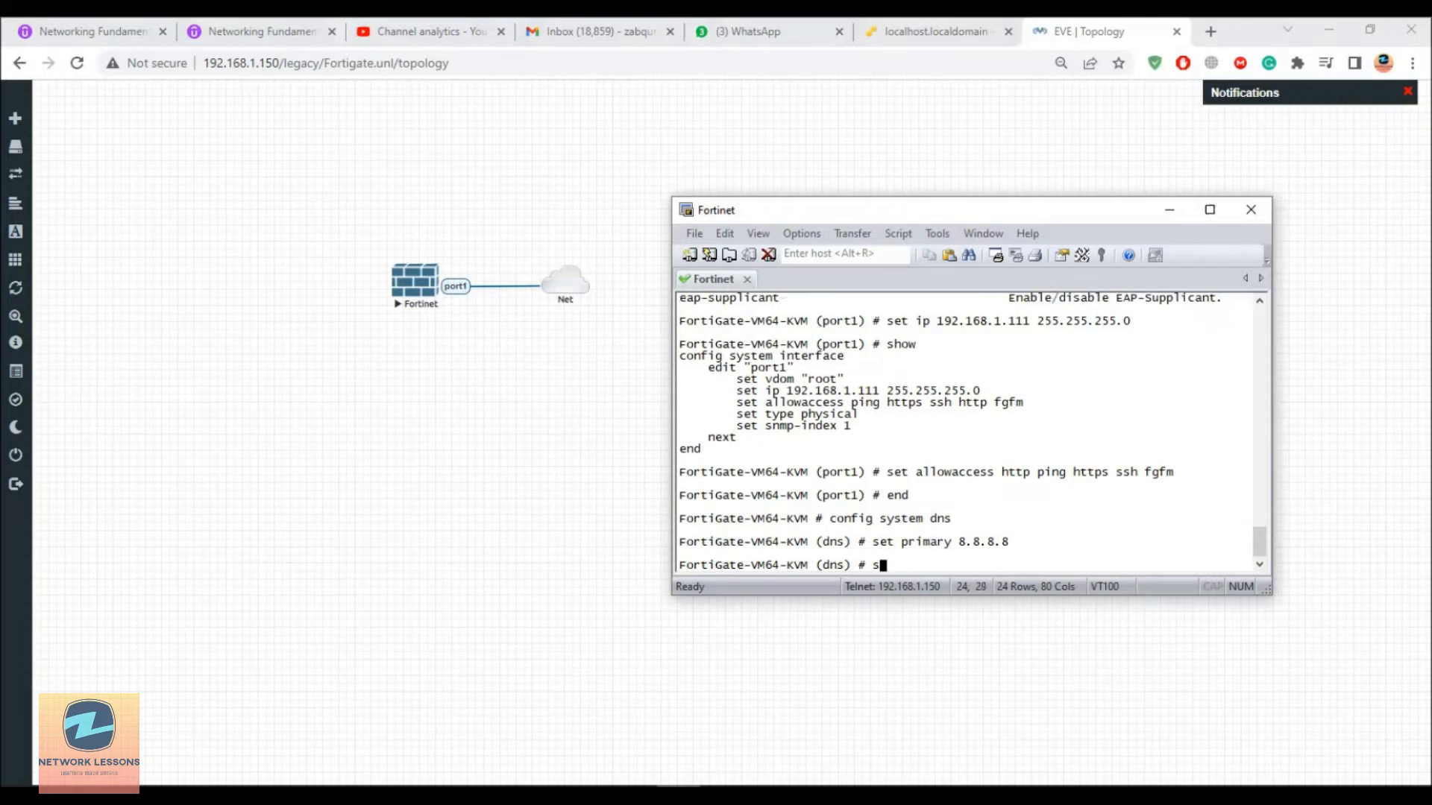
type("et secondary 4.2.2.2")
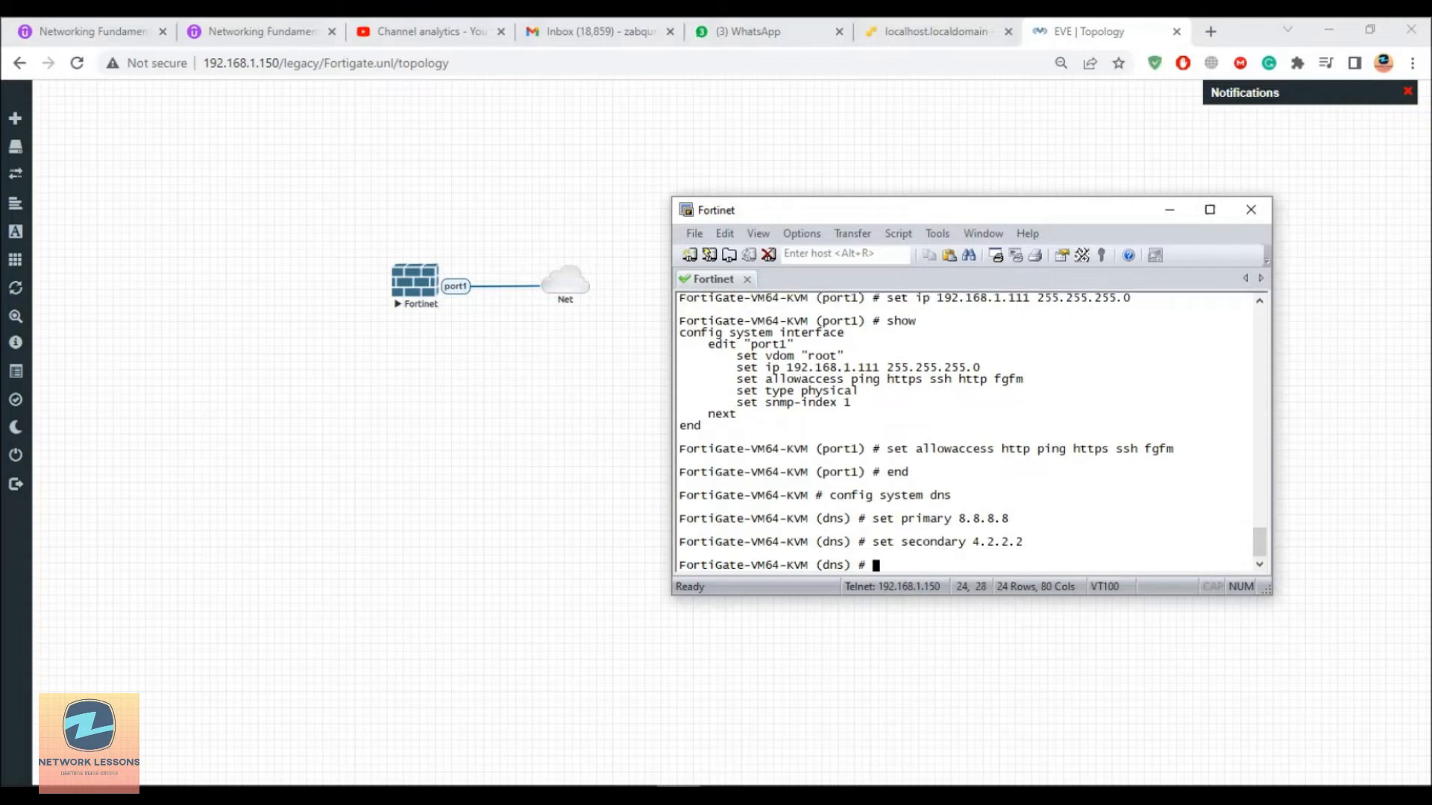
type("end")
key("Return")
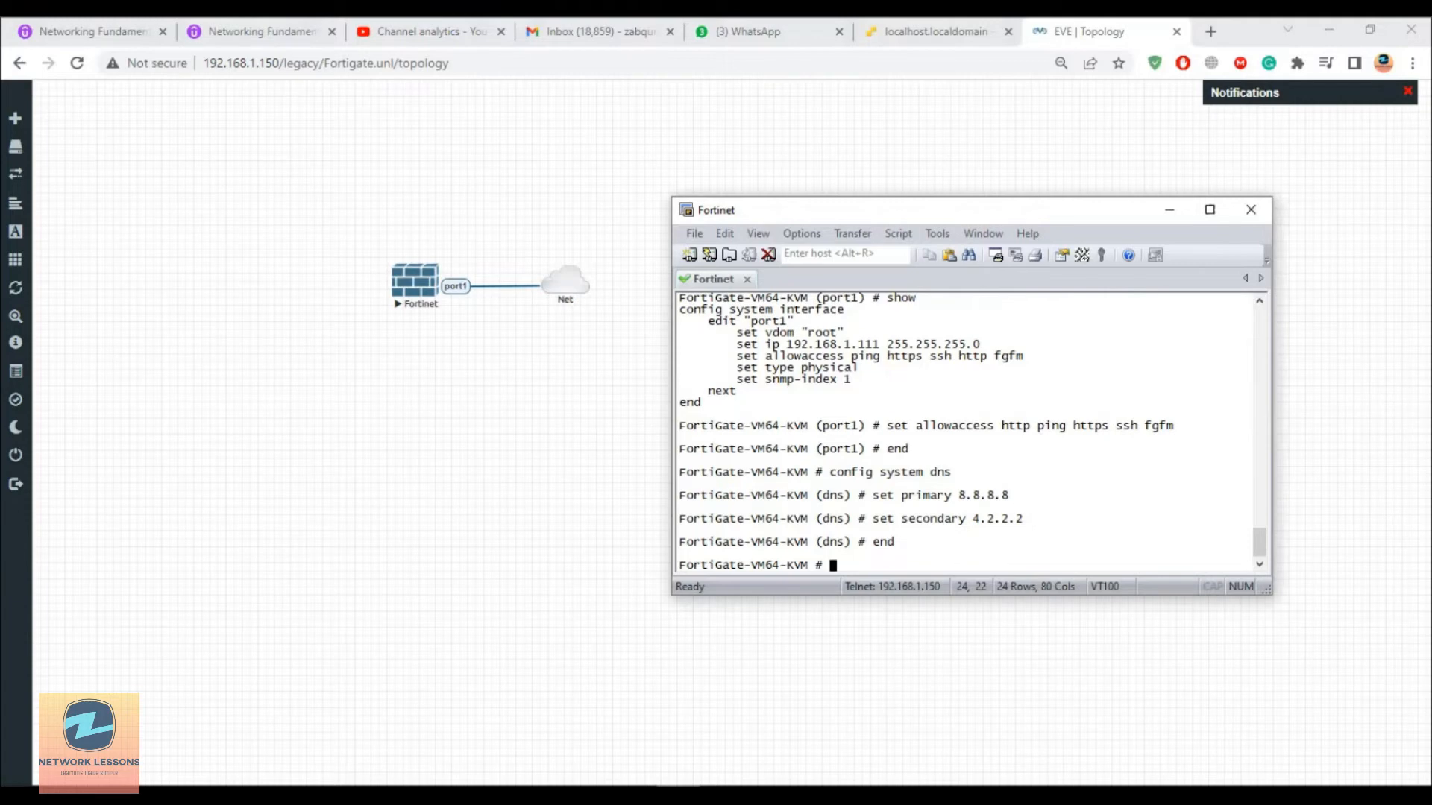
type("config router static")
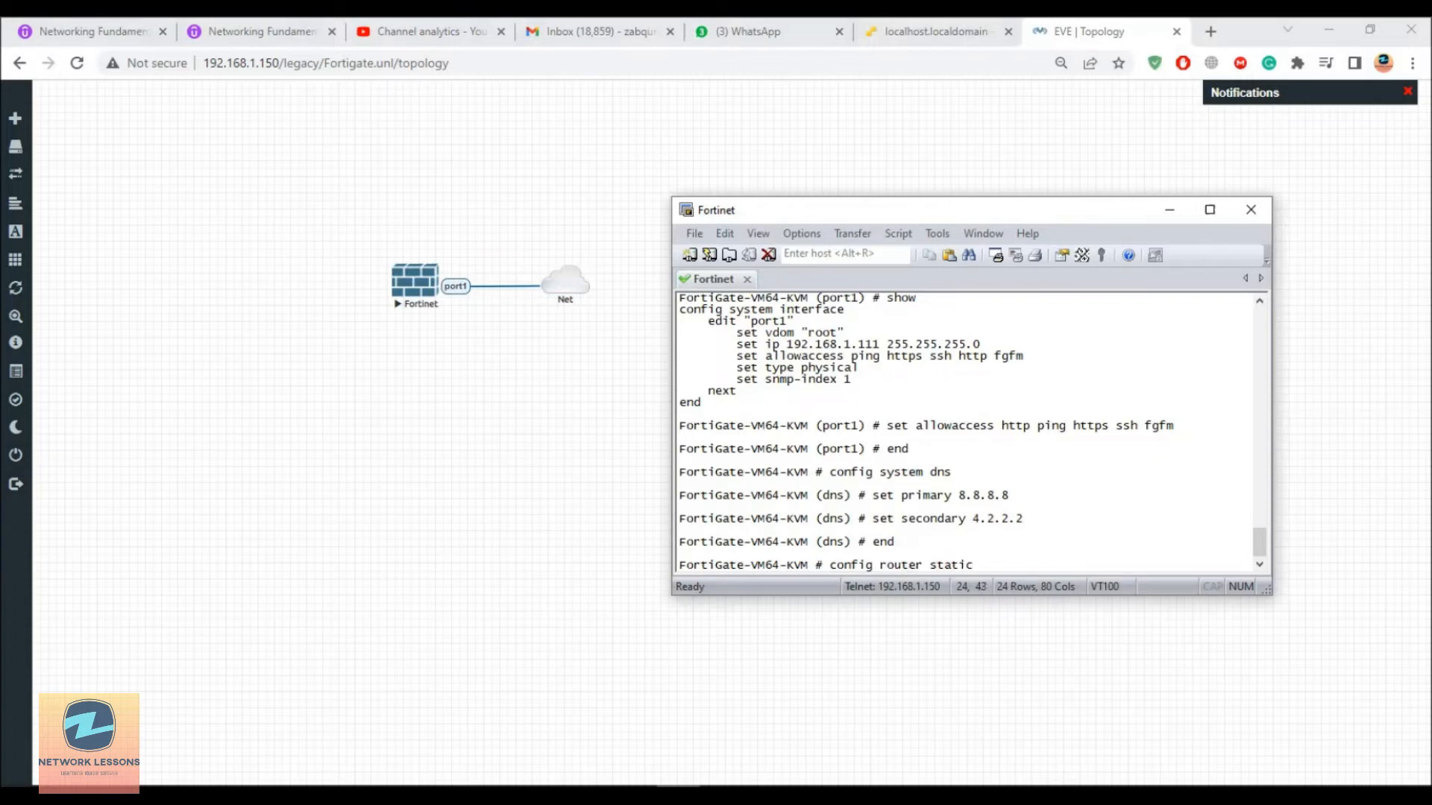
Step: Create static route 1 via port1 with gateway 192.168.1.1 and save it with end
key("Return")
type("e")
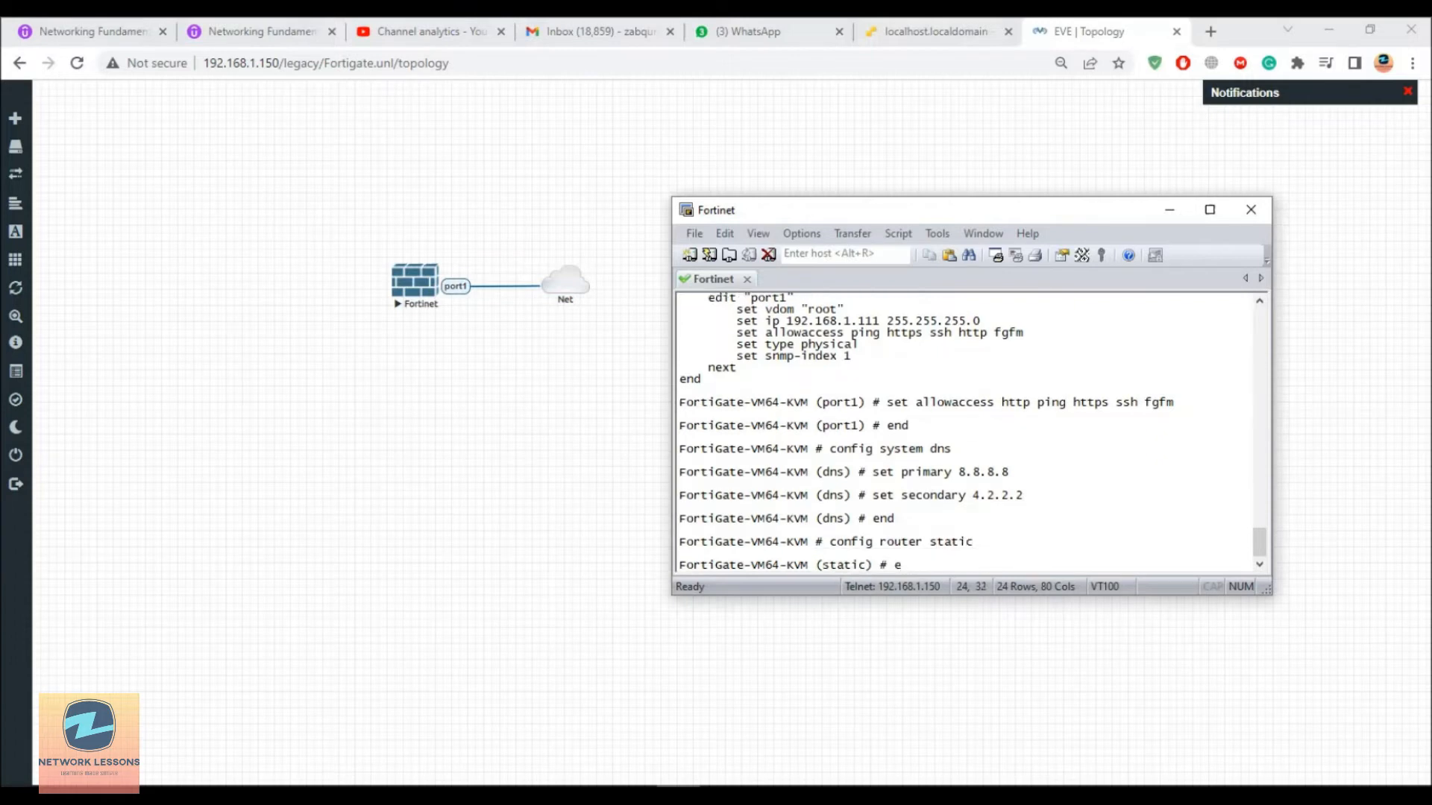
type("dit 1")
key("Return")
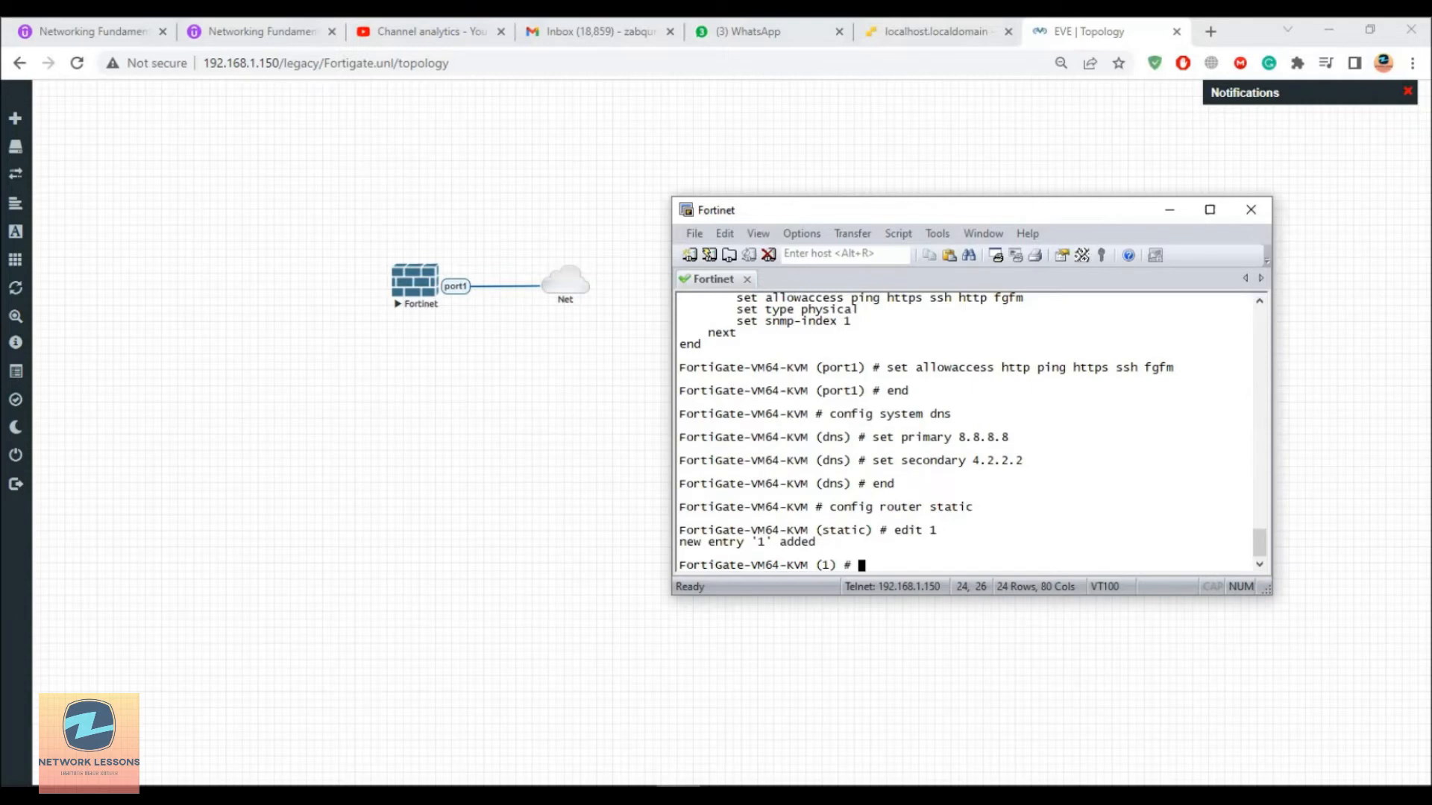
type("set devi")
type("ce port1")
key("Return")
type("set gateway ")
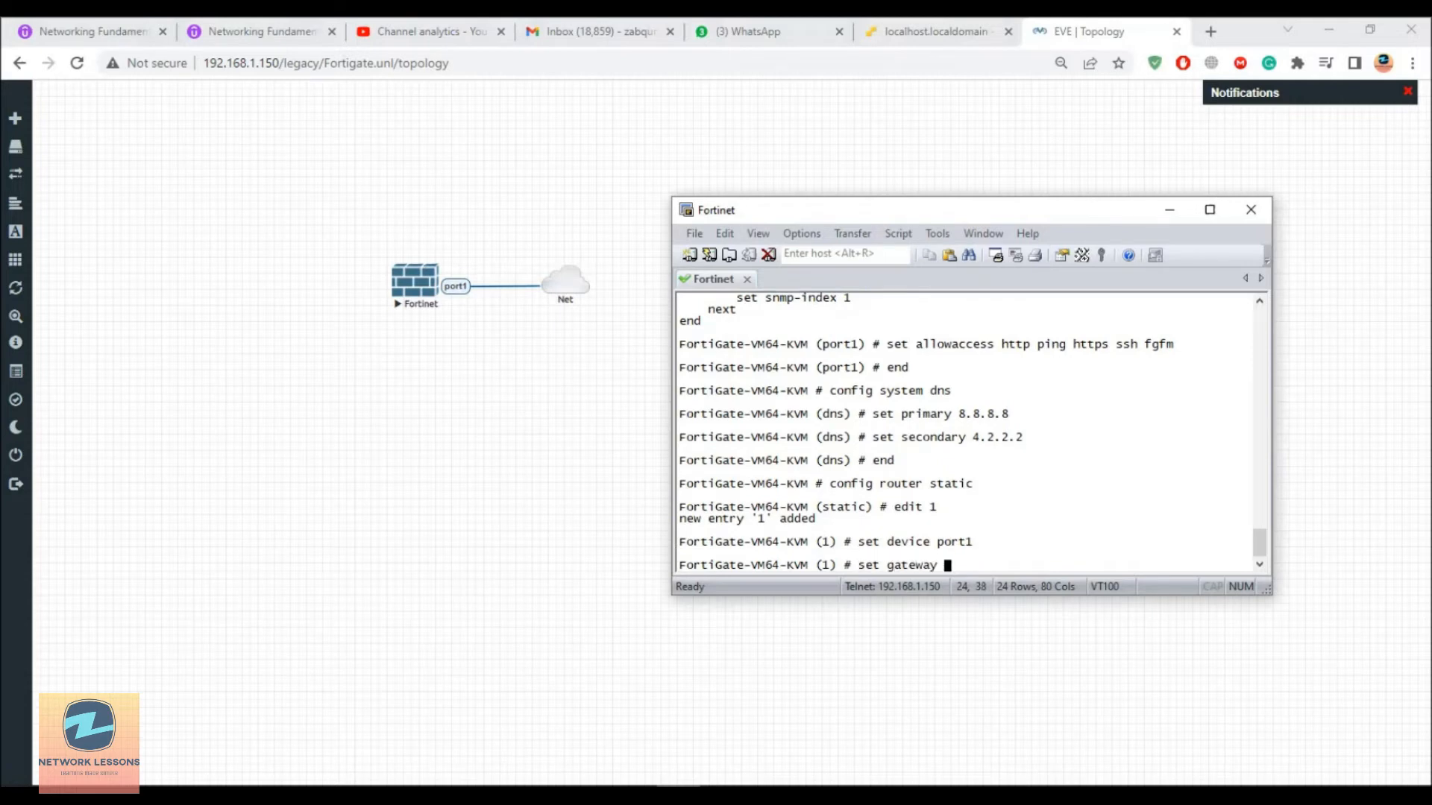
type("192.168.1.1")
key("Return")
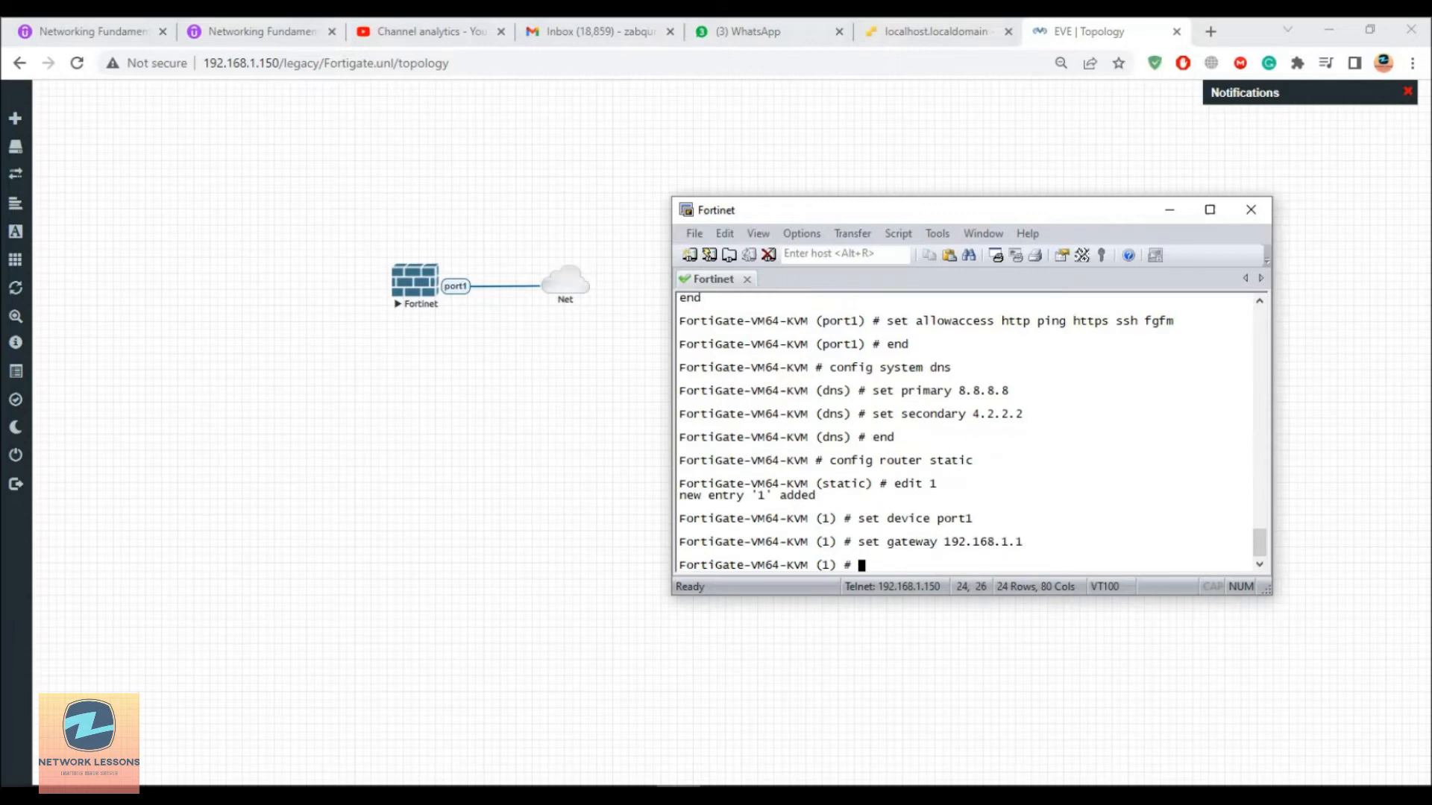
type("end")
key("Return")
type("execut")
type("ex")
key("Tab")
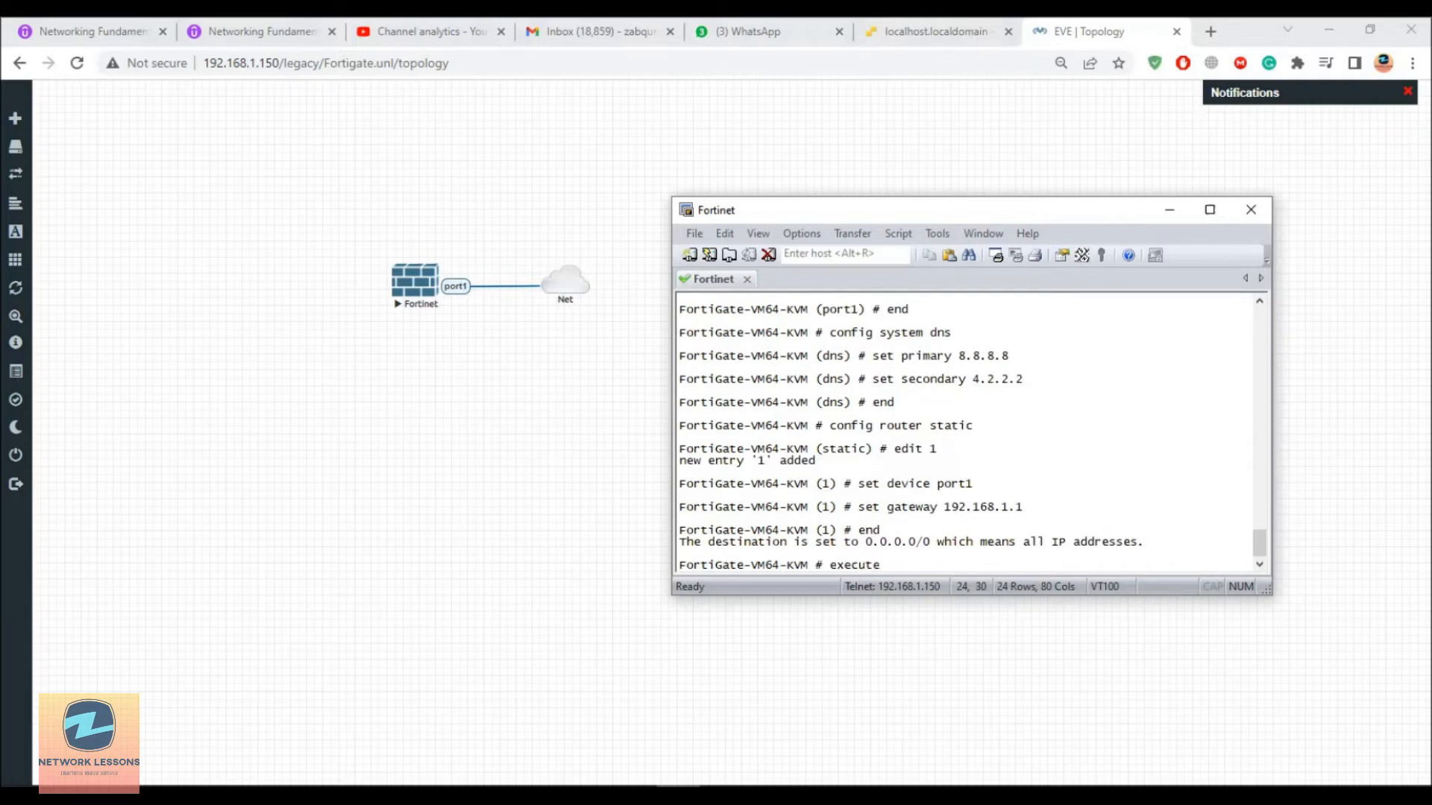
Step: Ping 8.8.8.8 from the FortiGate with execute ping
type("ping 8.8.8.8")
key("Return")
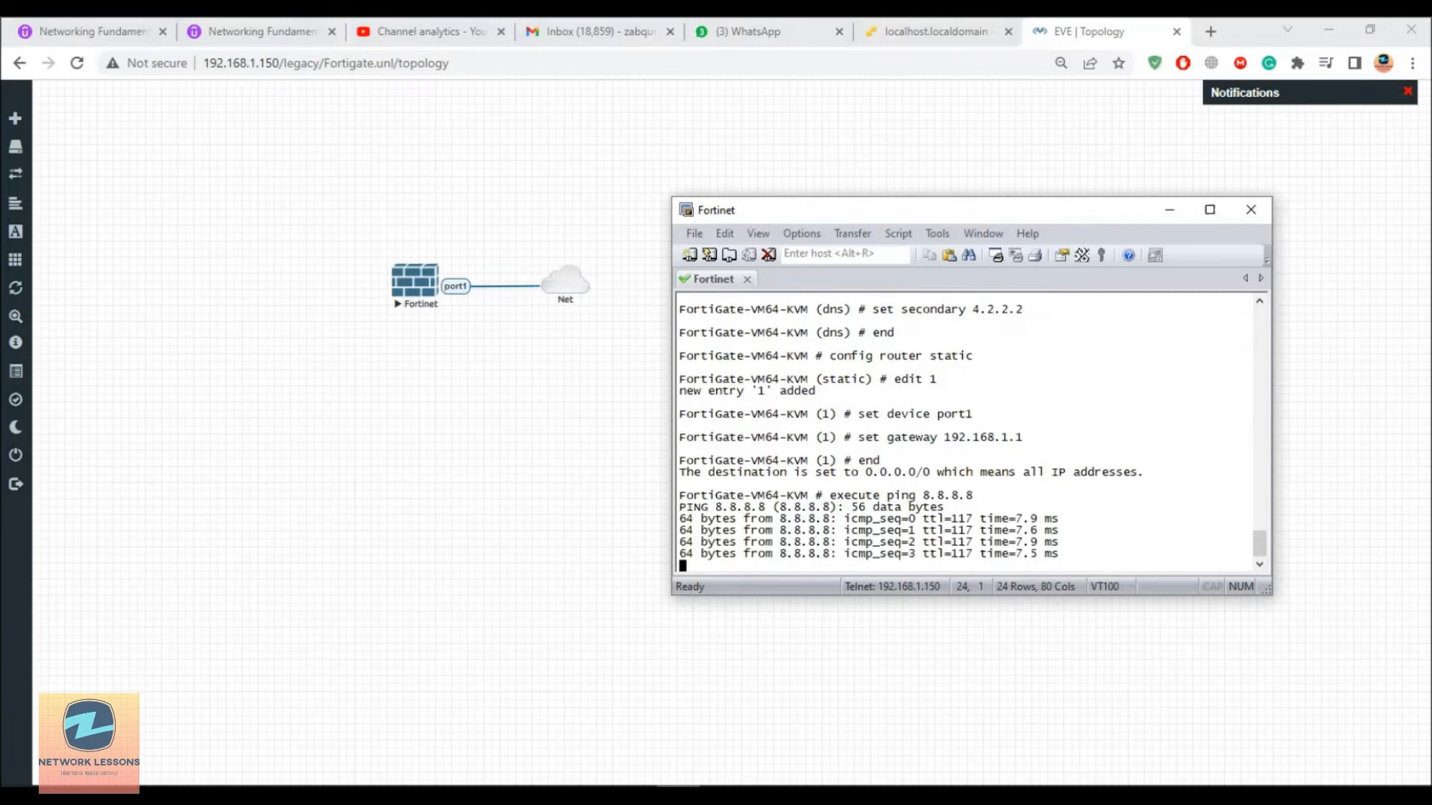
key("Return")
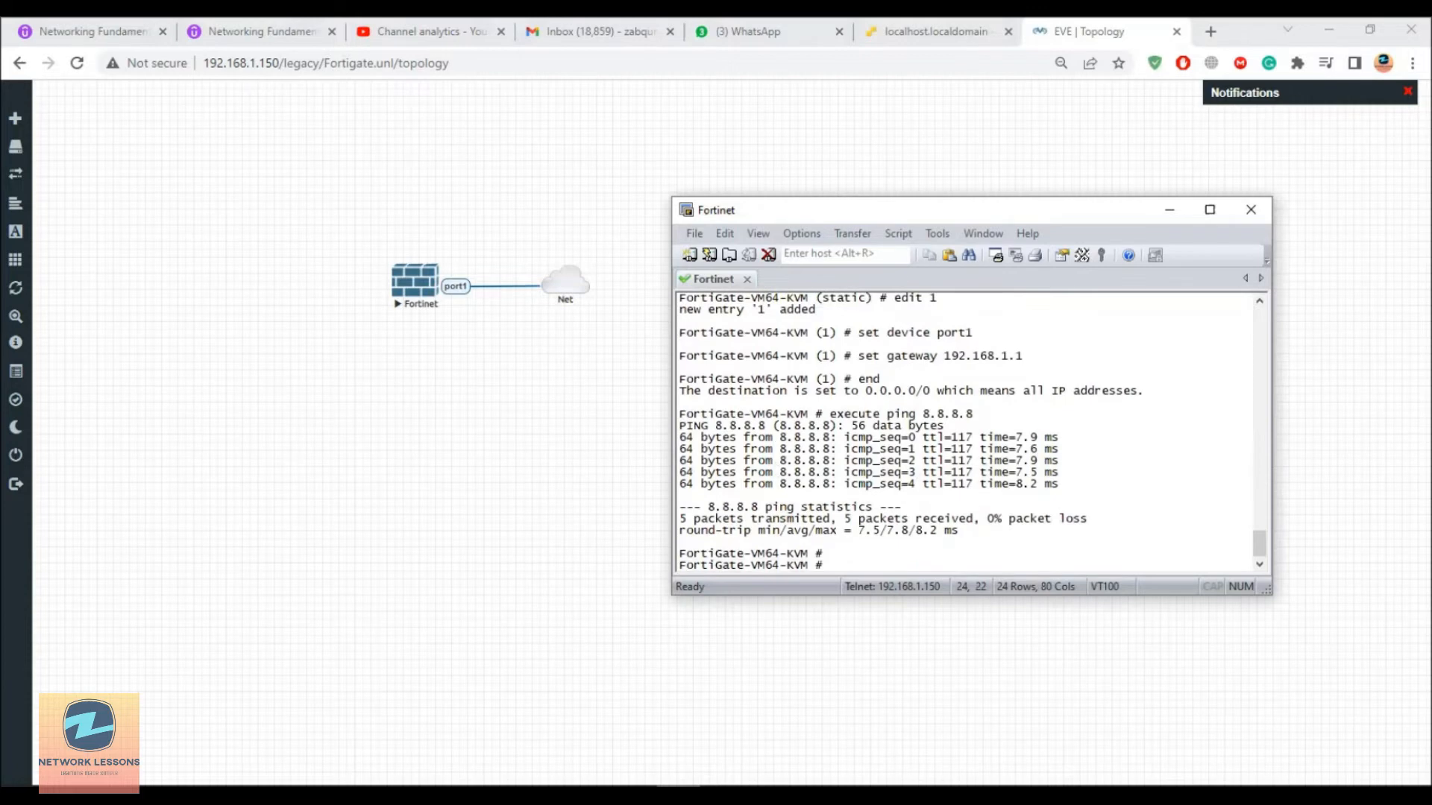
key("Up")
key("BackSpace")
key("BackSpace")
key("BackSpace")
key("BackSpace")
key("BackSpace")
key("BackSpace")
key("BackSpace")
type("www.google.com")
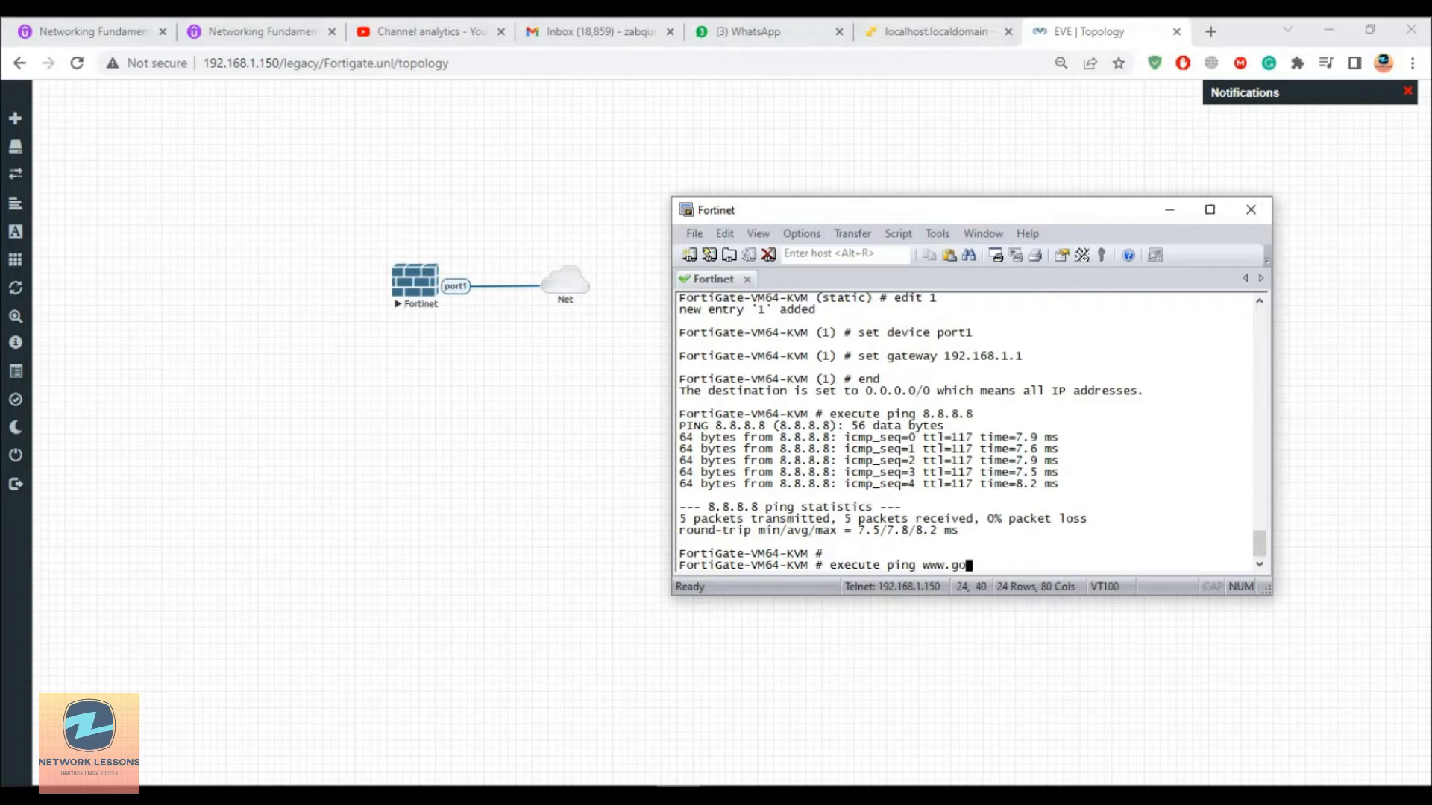
key("Return")
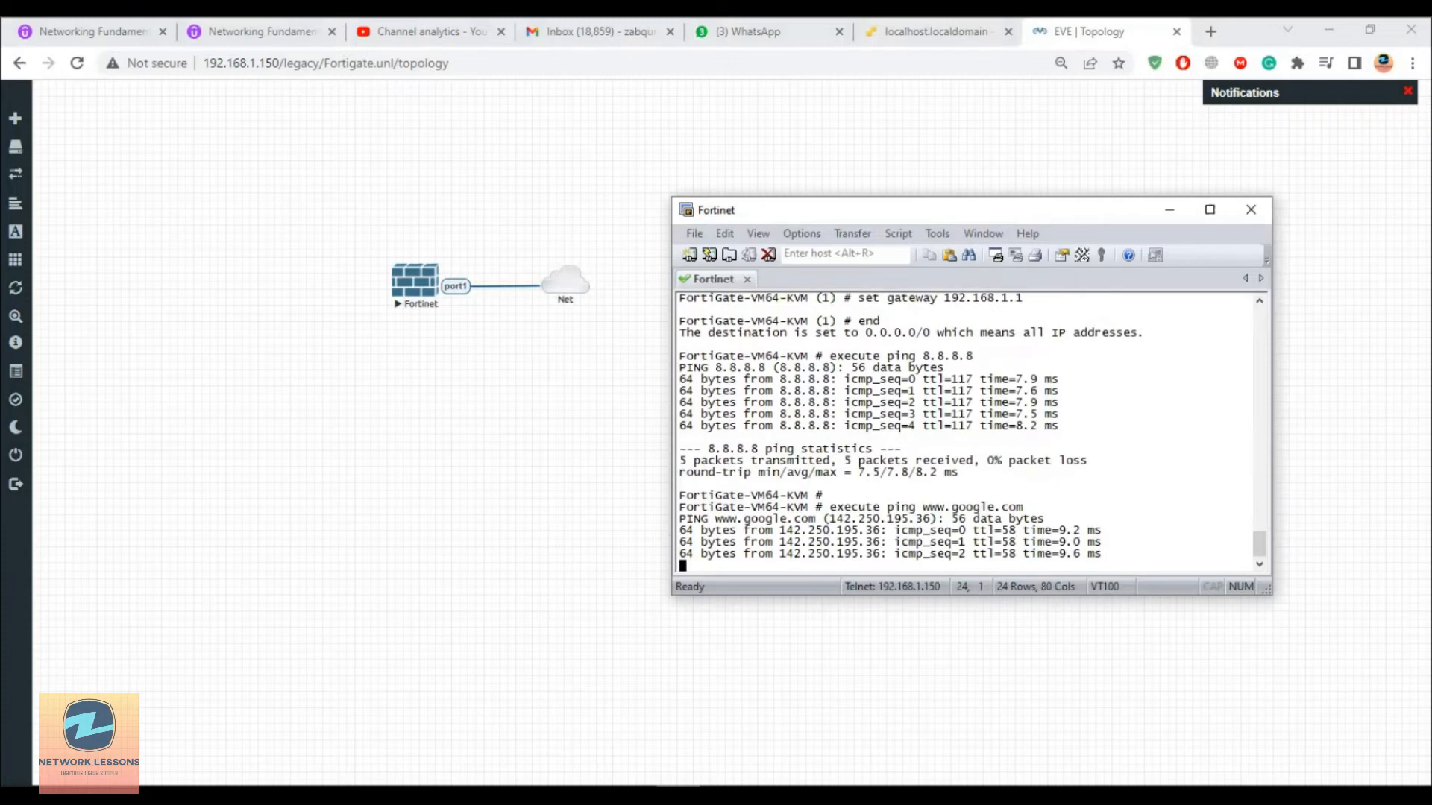
key("ctrl+c")
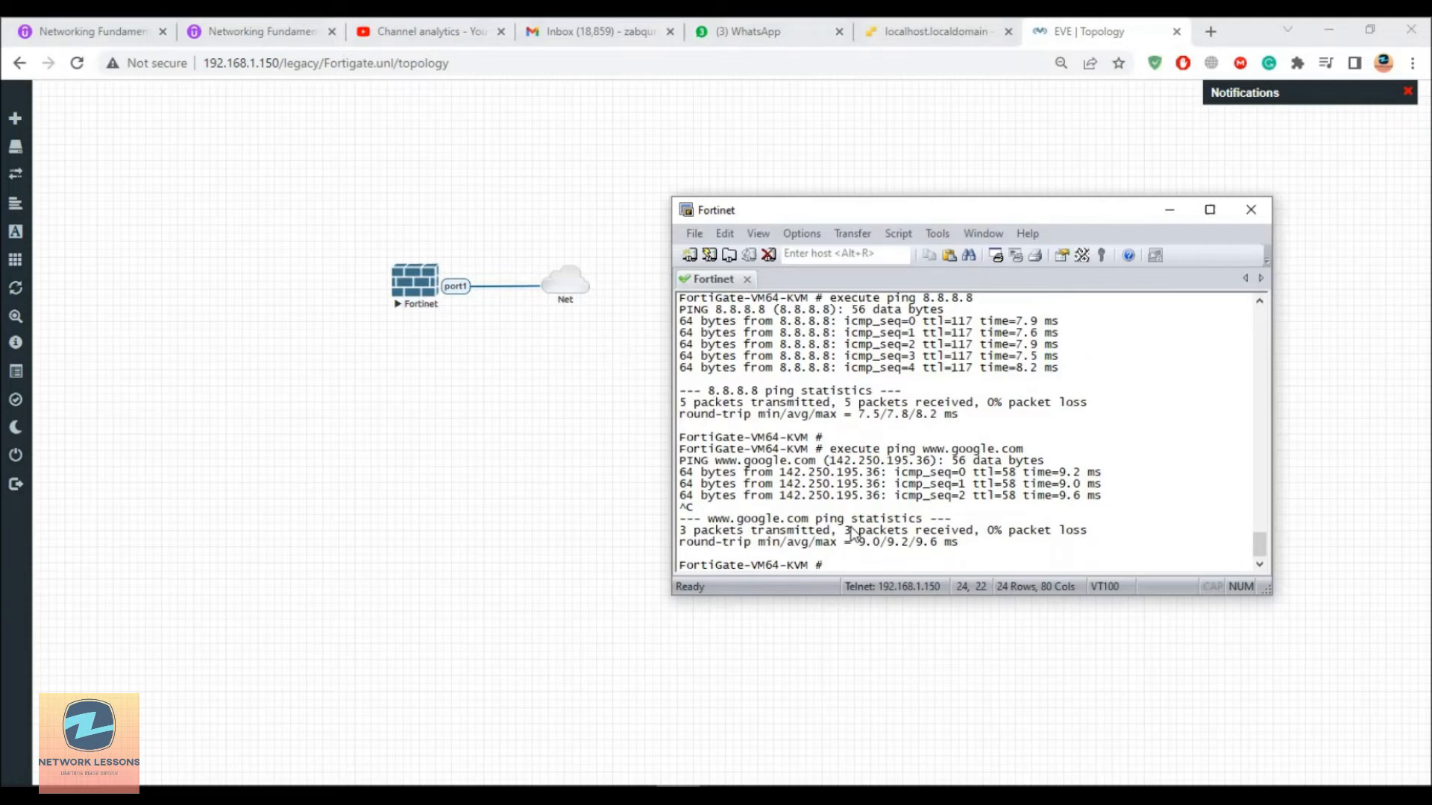
scroll(854, 532, "up", 5)
scroll(854, 532, "up", 5)
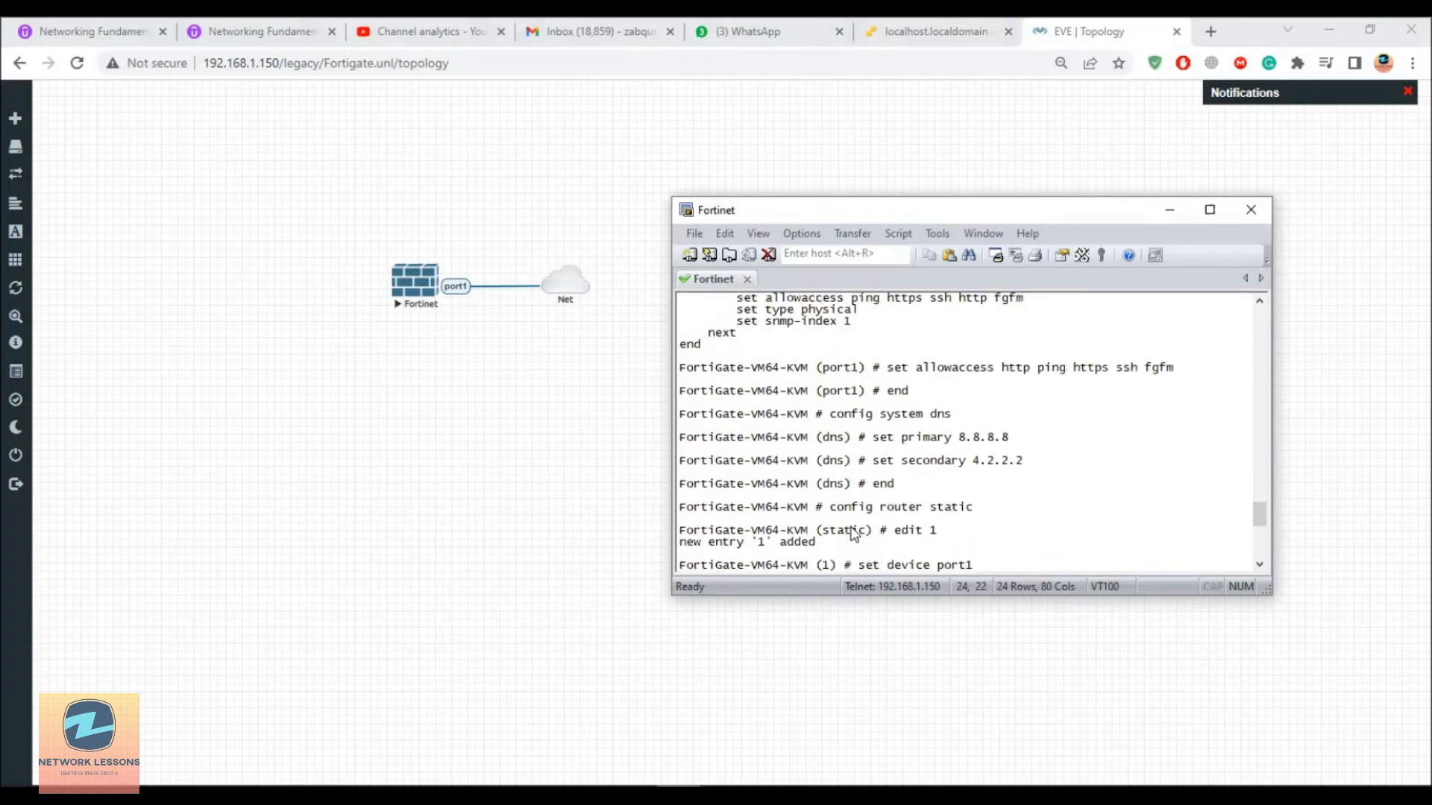
left_click(1208, 32)
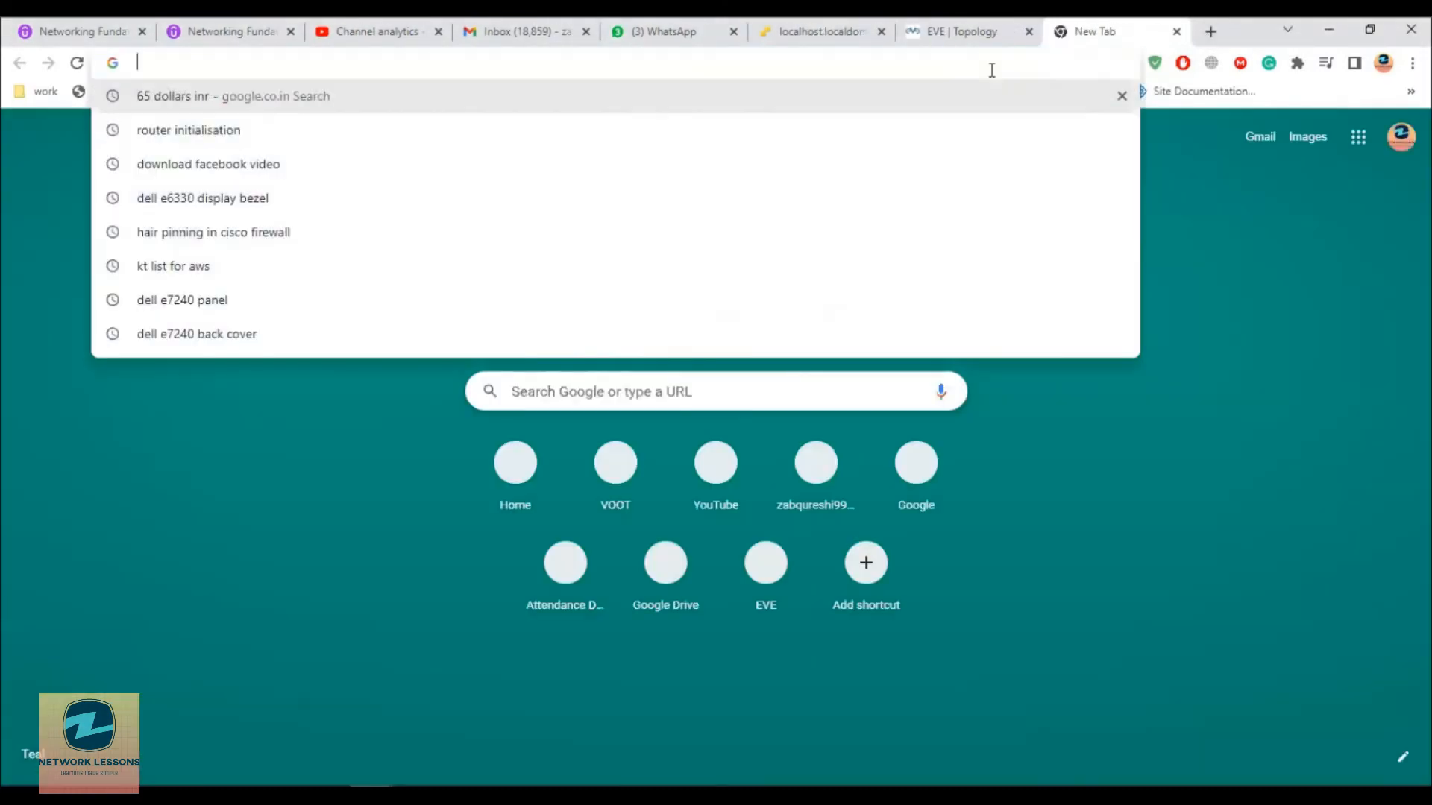
type("192.168.1.111")
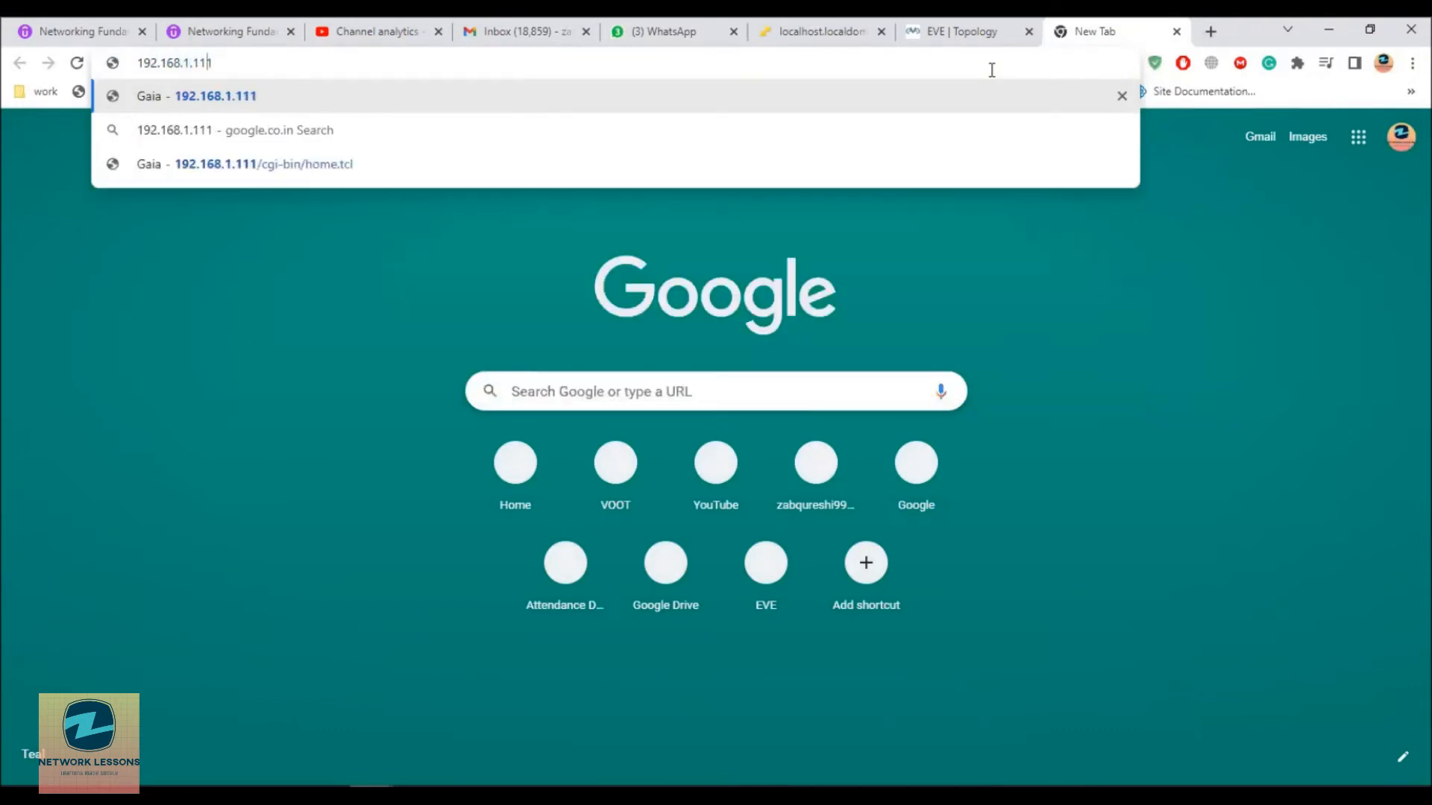
type("http://")
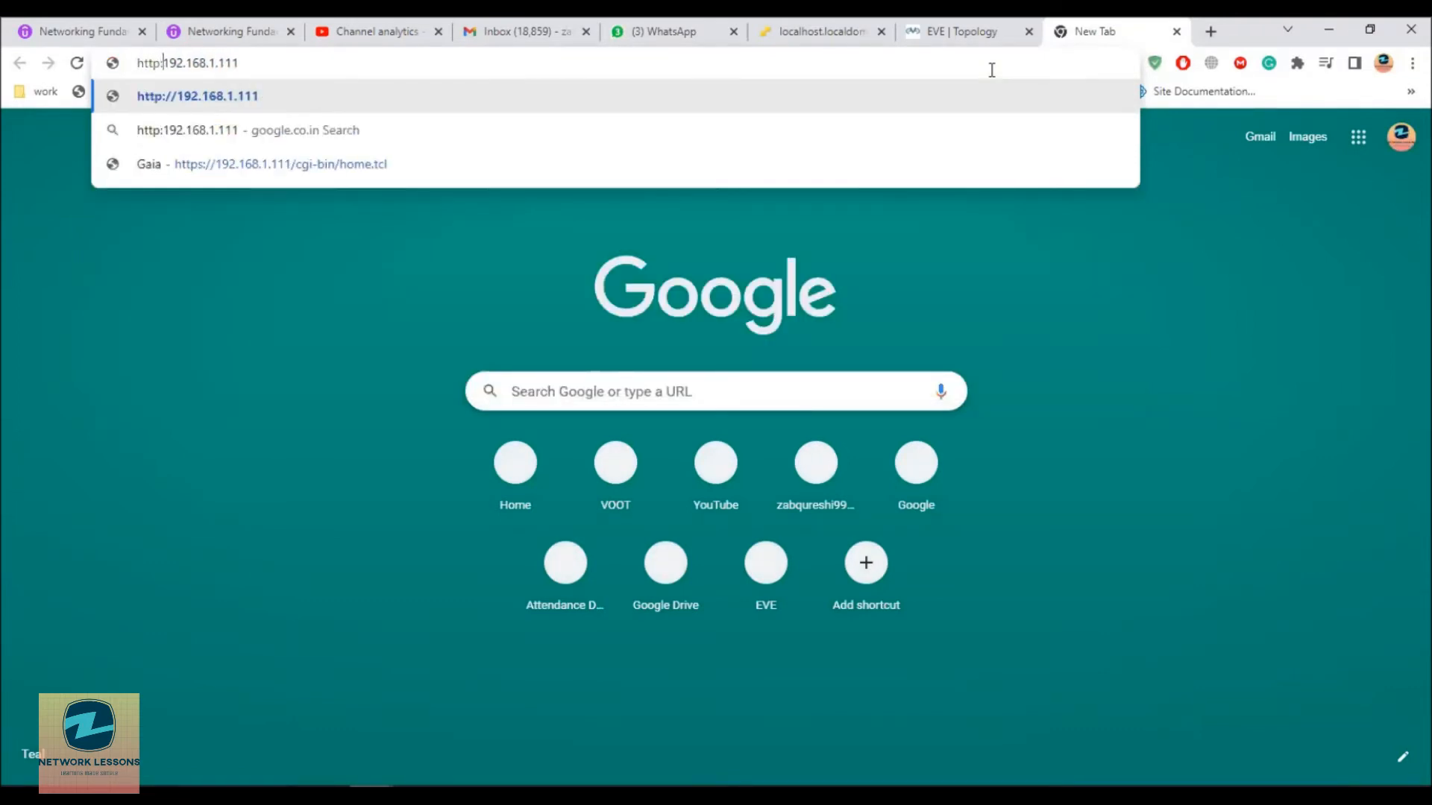
key("Return")
Step: Log in to the web GUI as admin with the new admin password
type("admin")
key("Tab")
type("********")
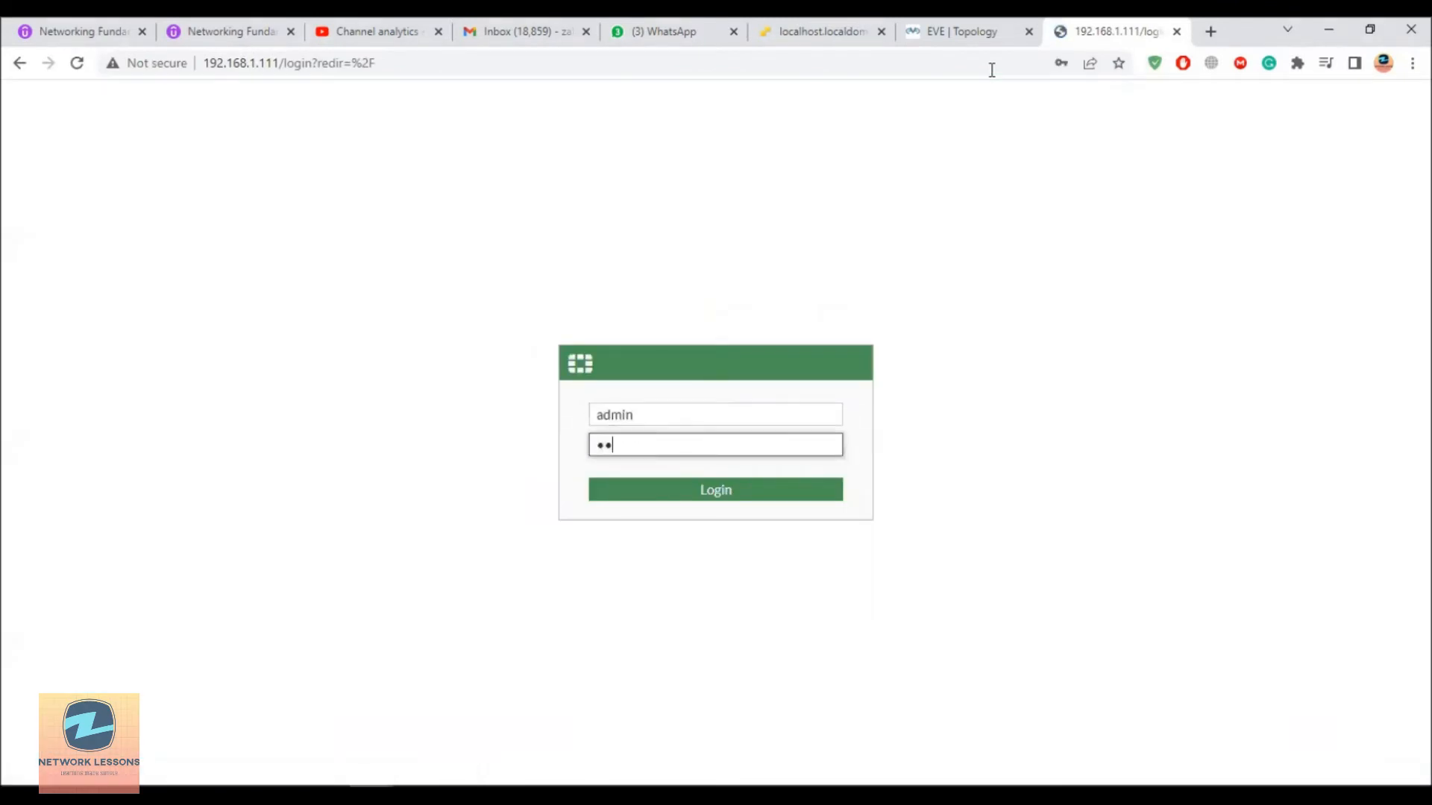
key("Return")
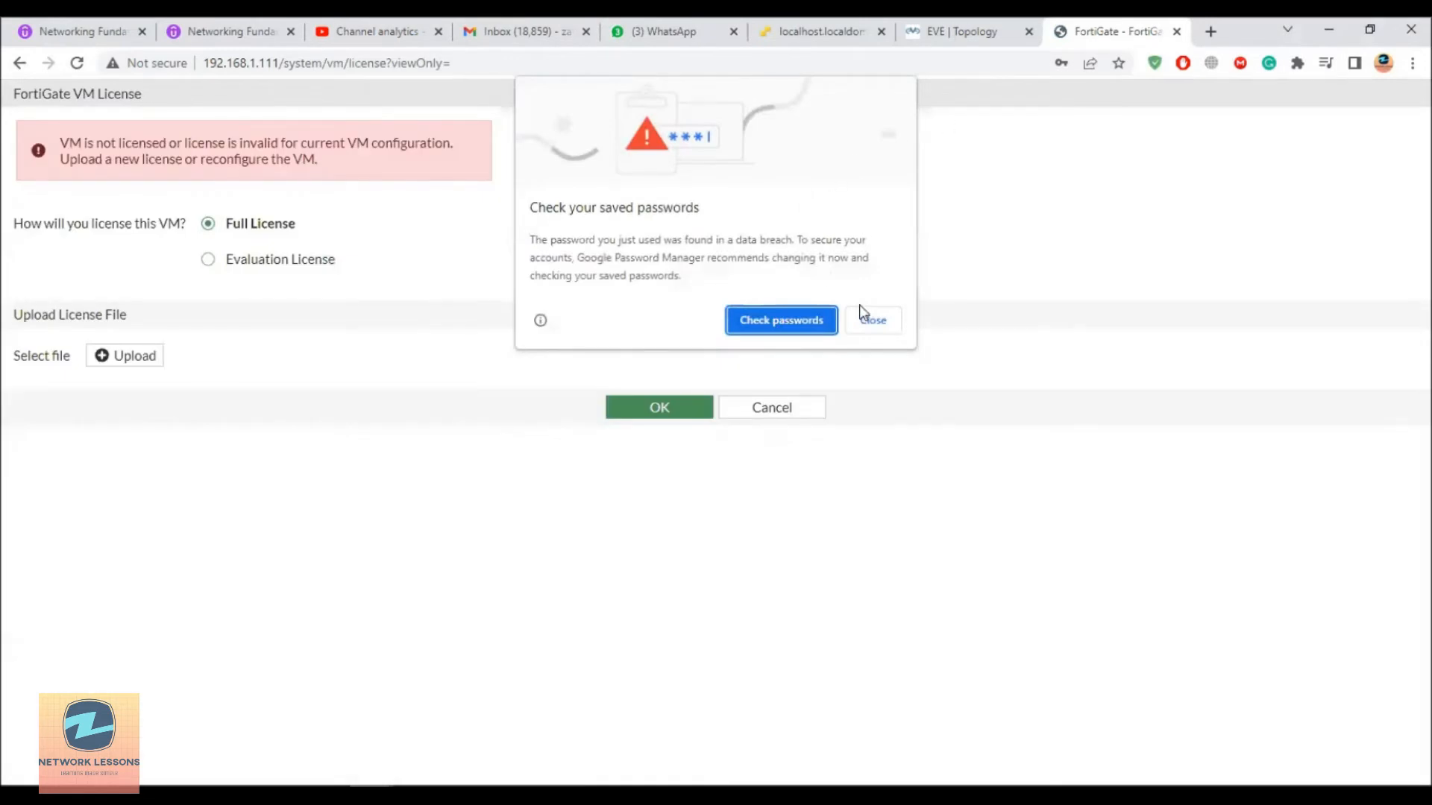
Step: Decline saving the FortiGate login and choose Evaluation License, noting its CPU, memory and policy limits
left_click(871, 319)
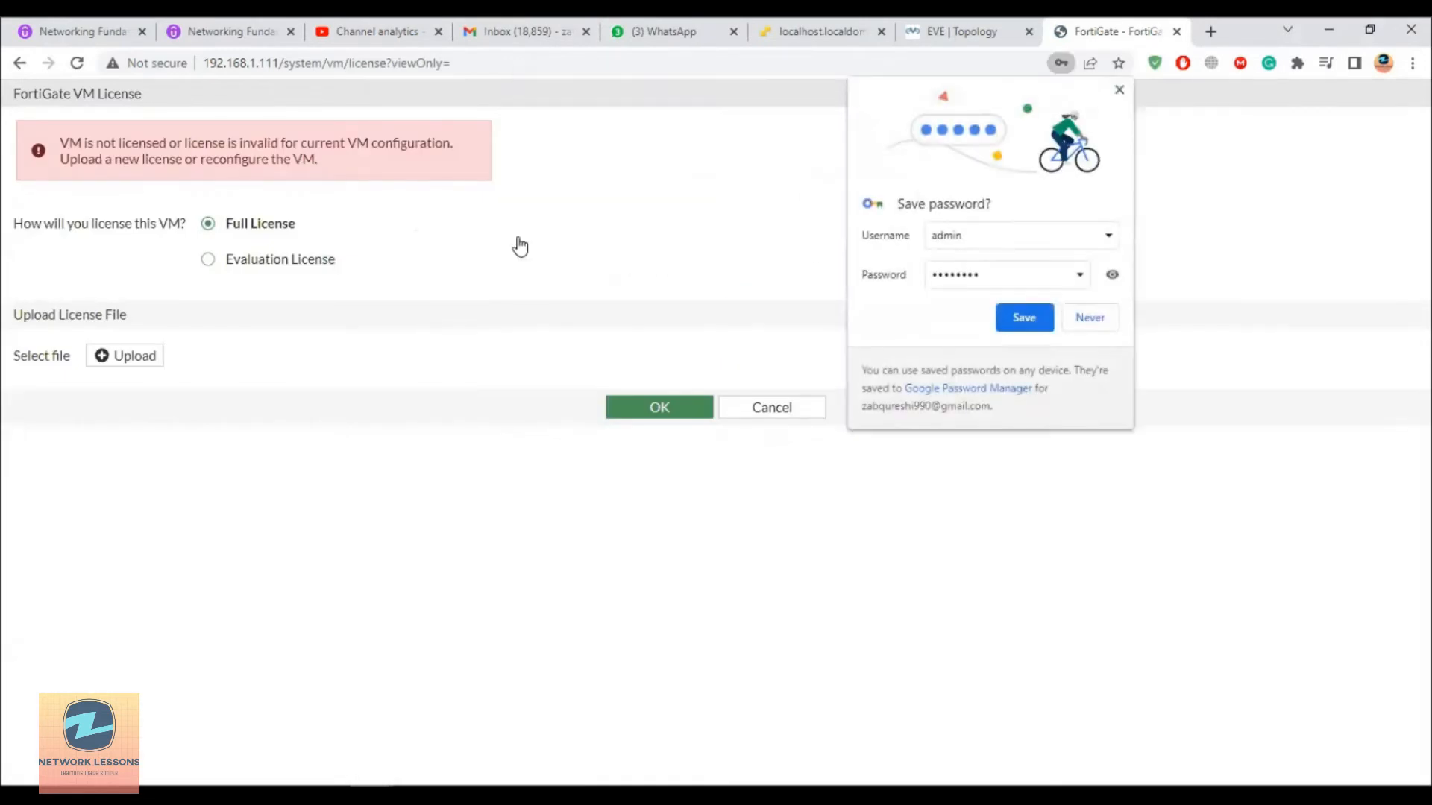
left_click(1085, 316)
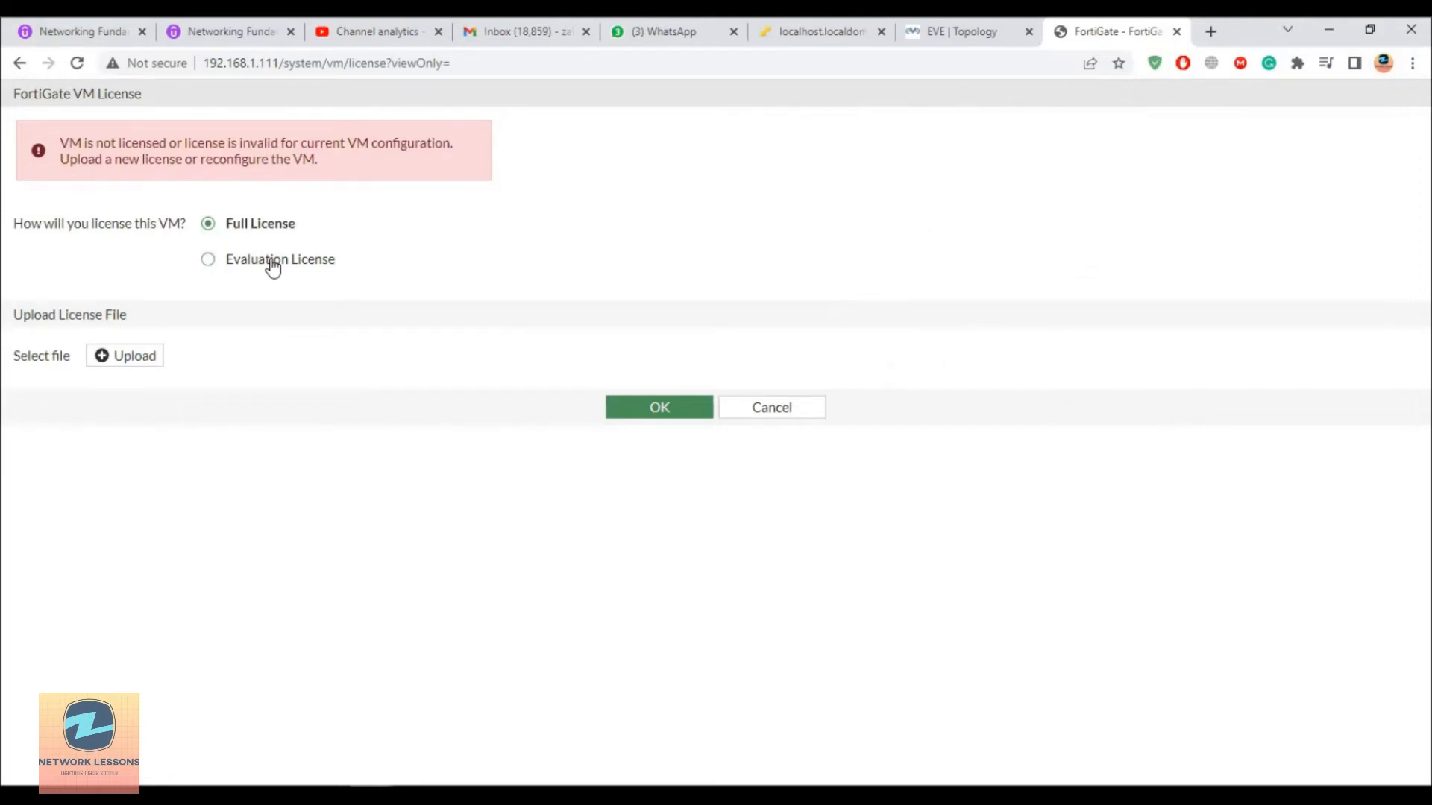
left_click(210, 261)
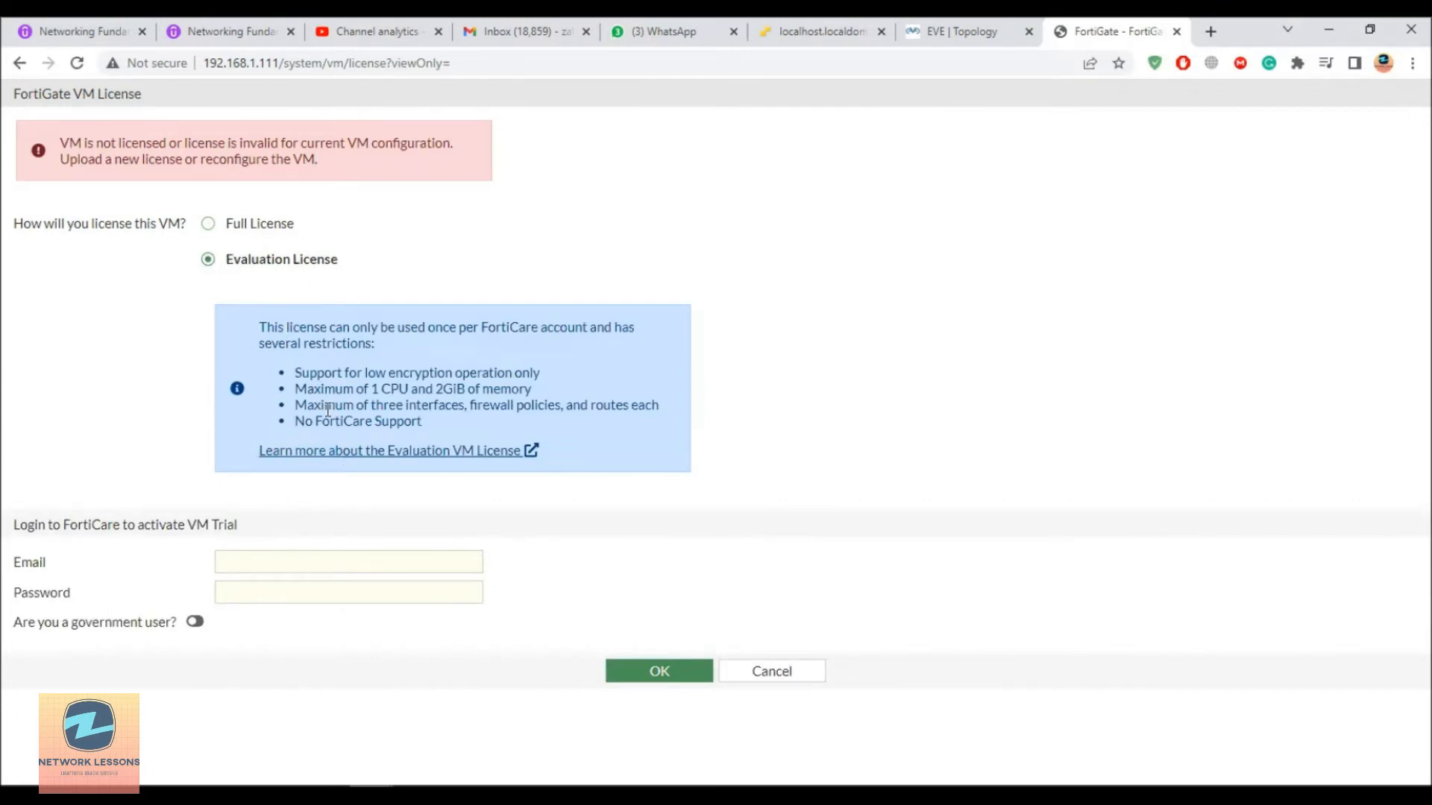
left_click_drag(335, 389, 509, 391)
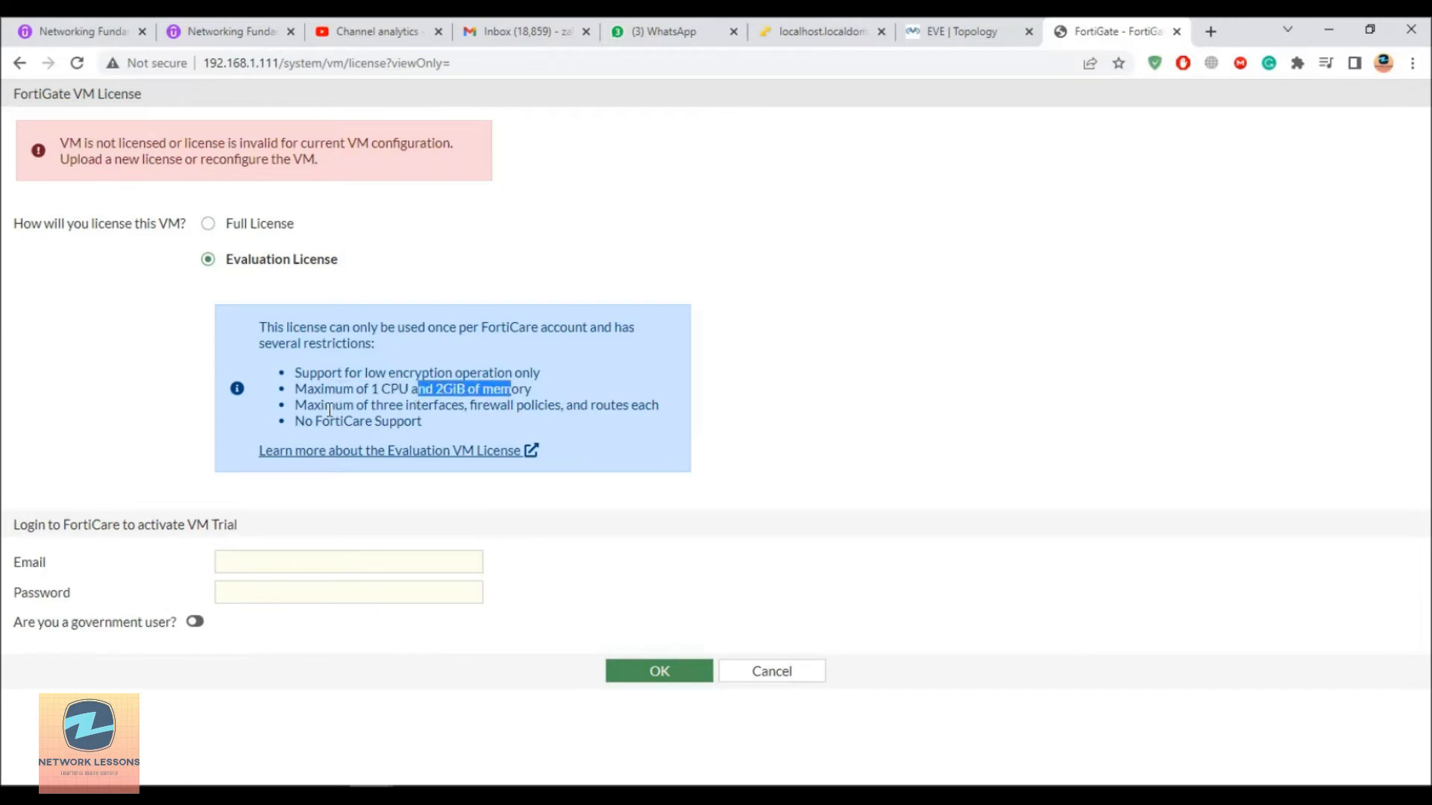
left_click_drag(324, 407, 422, 424)
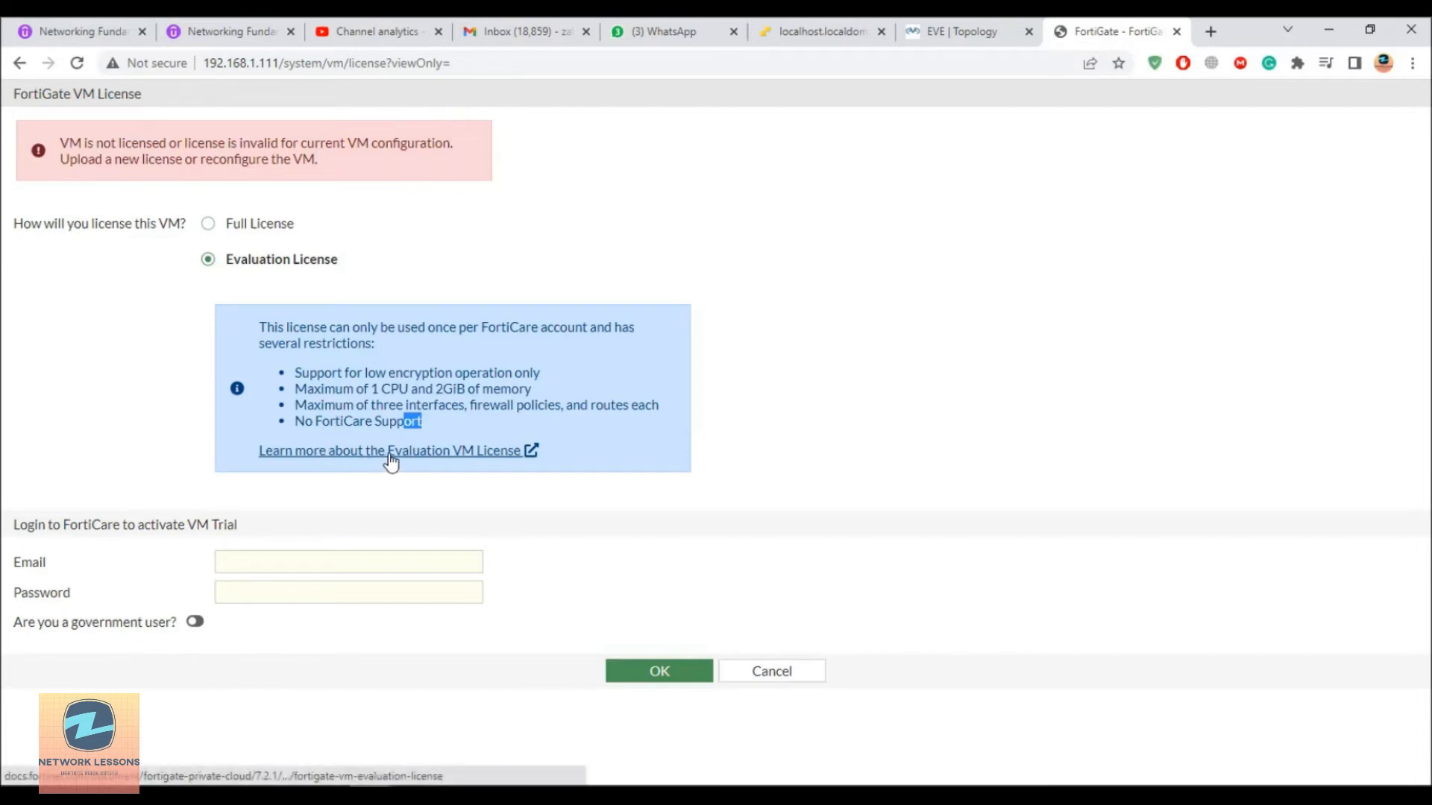
Step: Submit the evaluation license request with the FortiCare account e-mail and password, accepting the reboot
left_click(276, 558)
type("z")
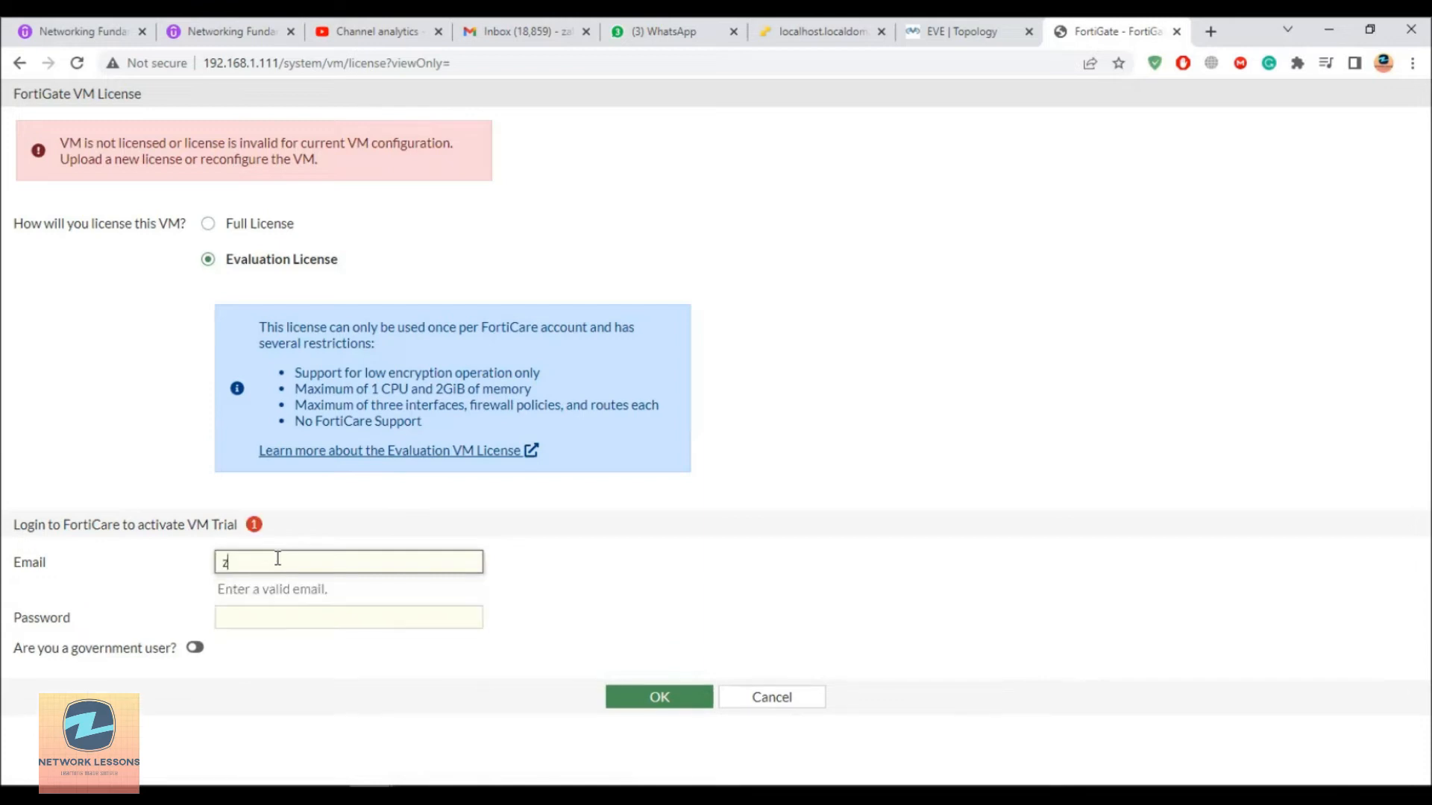
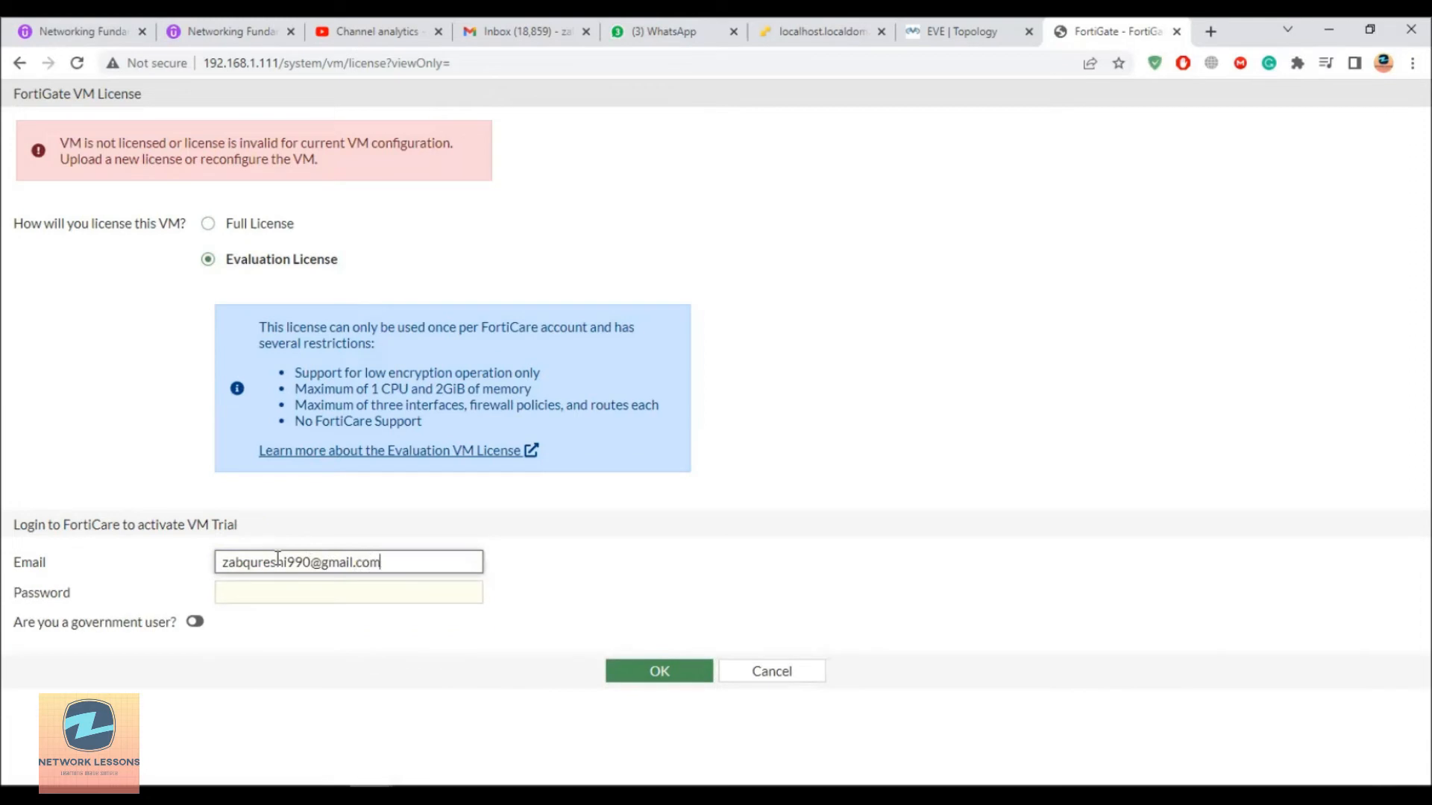
key("Tab")
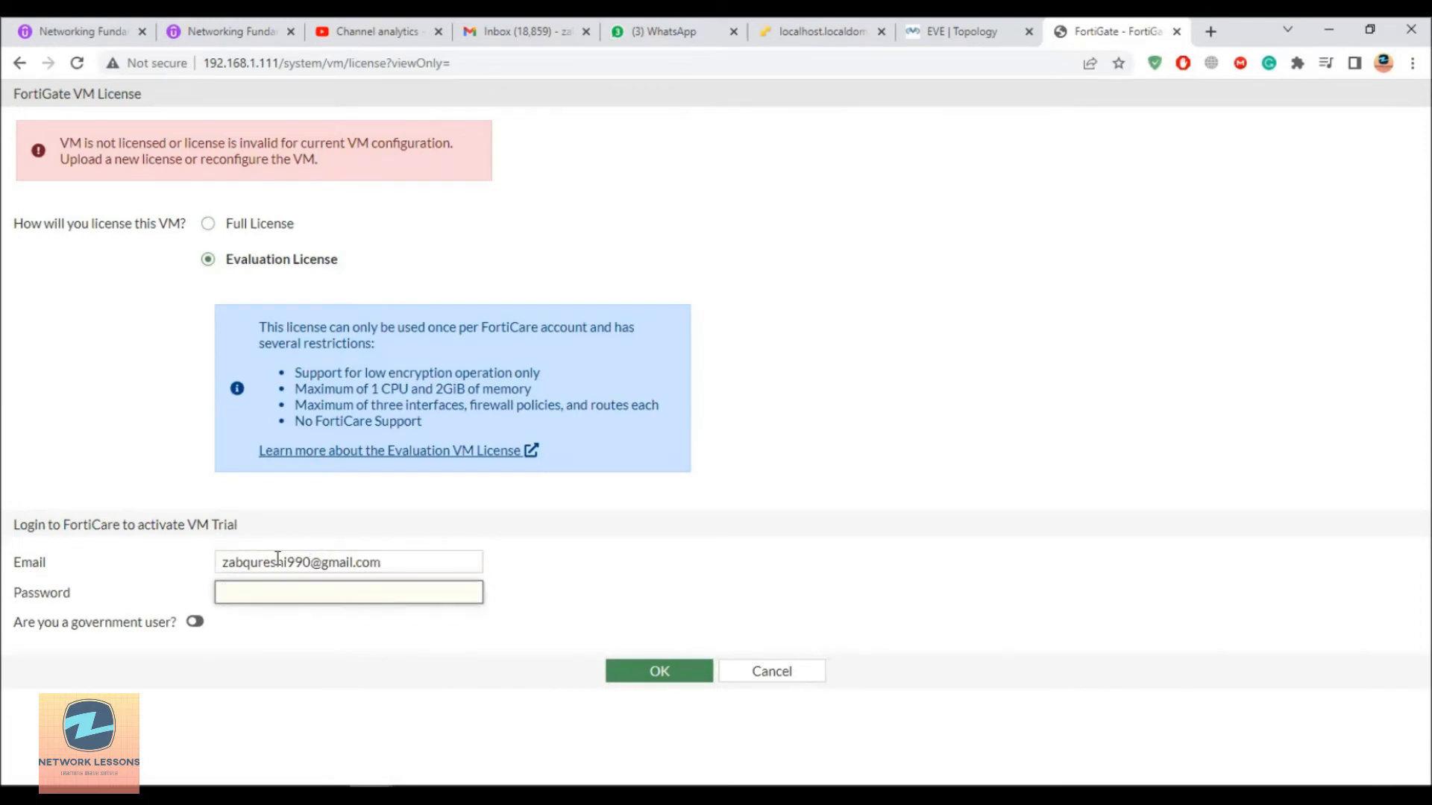
type("*********")
key("Return")
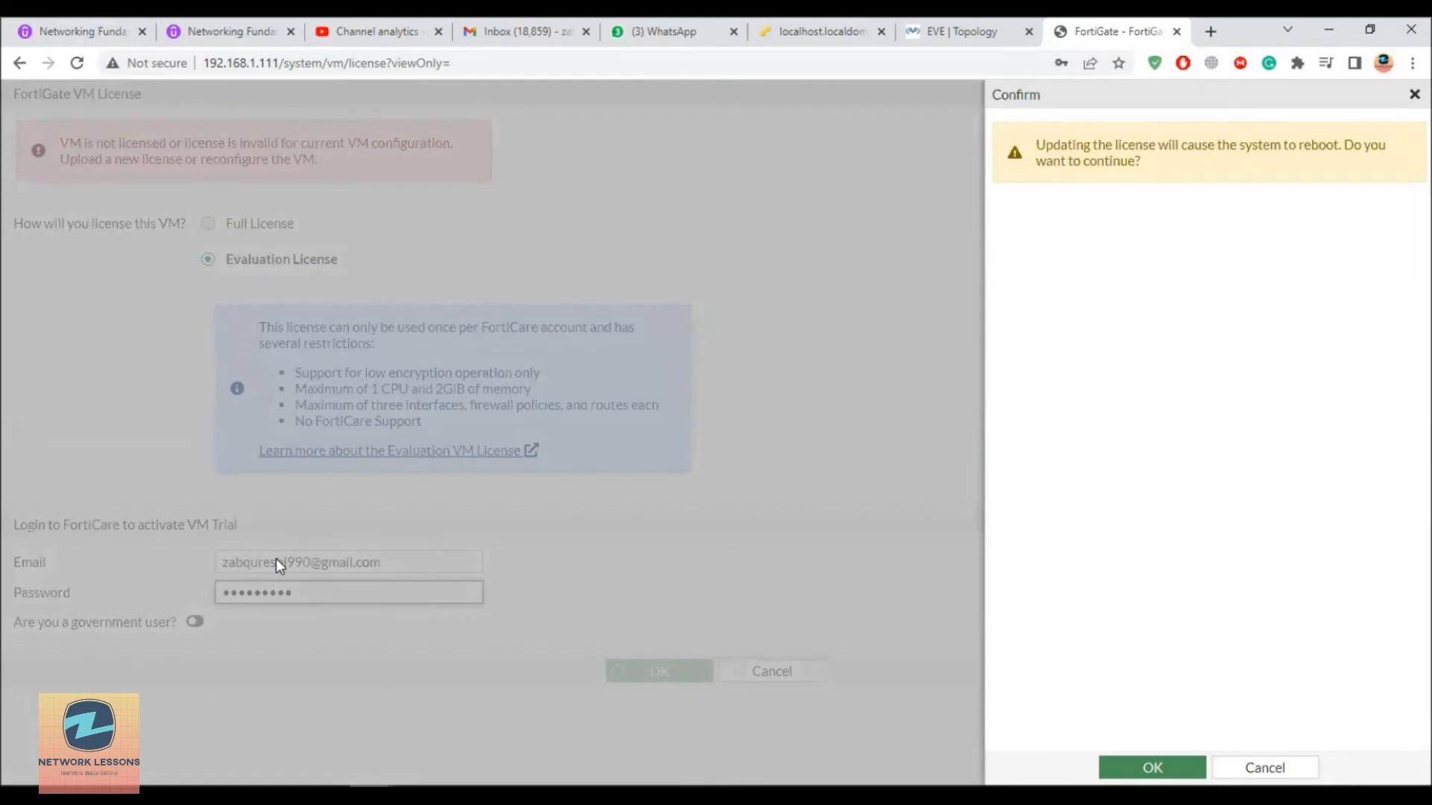
left_click(1152, 767)
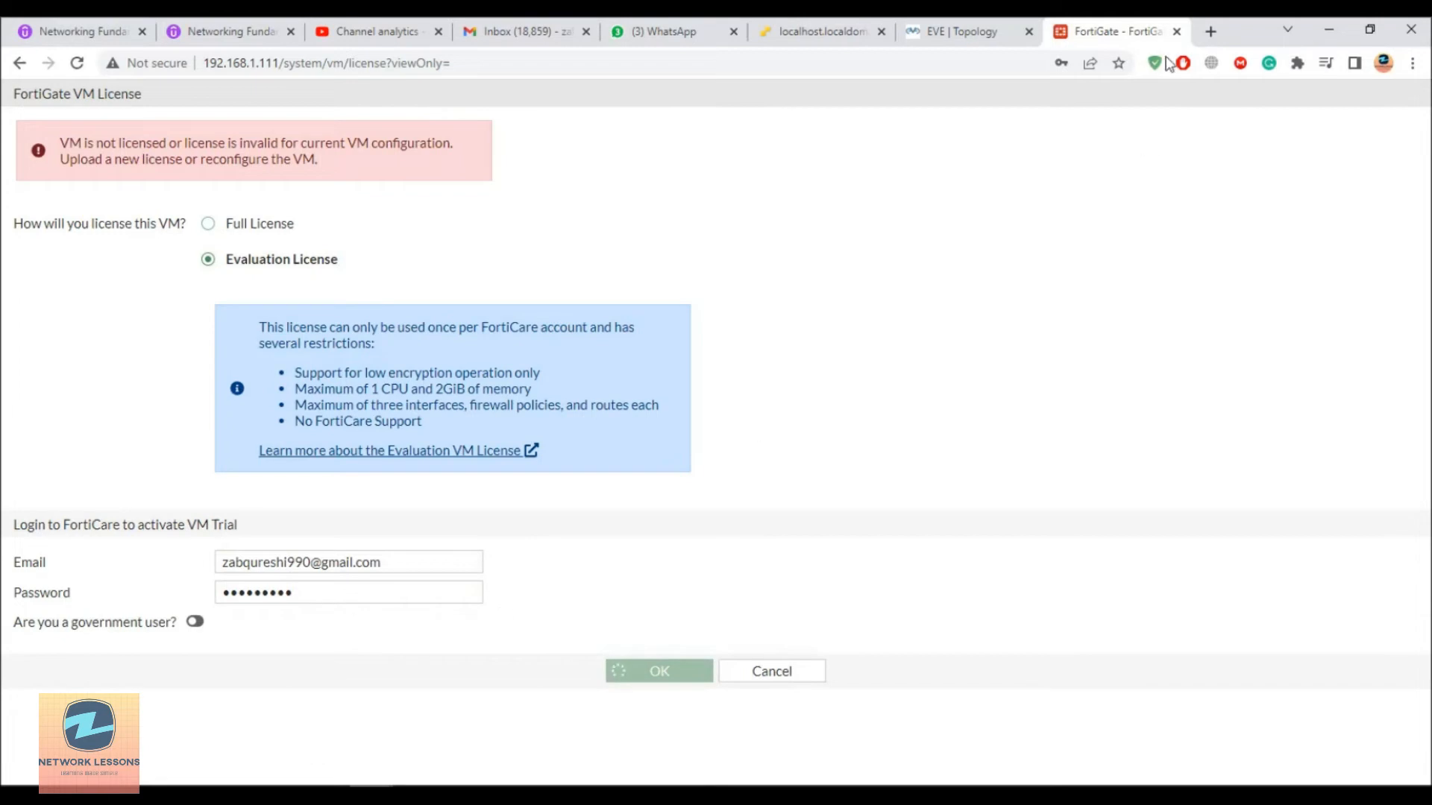
left_click(1210, 30)
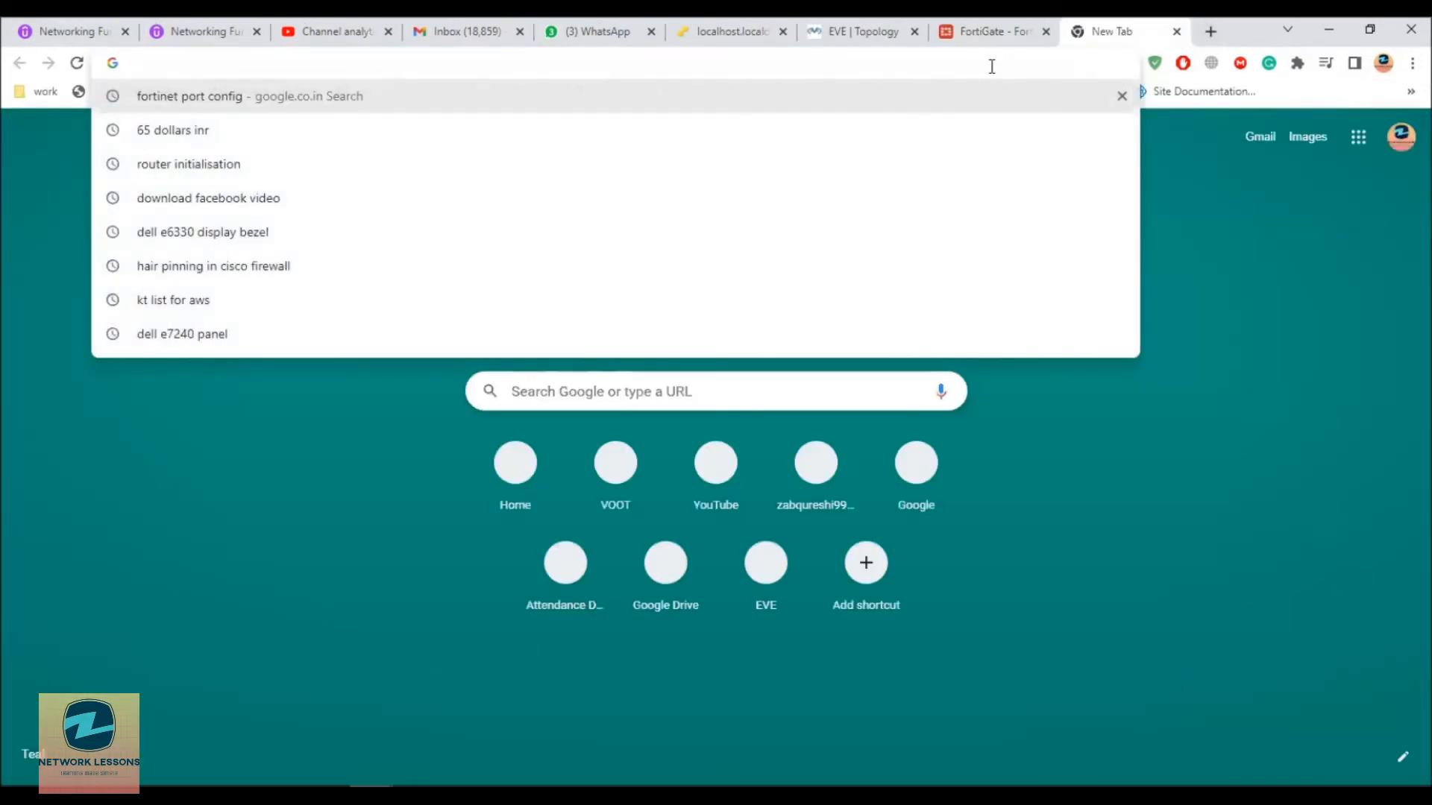
Step: Go to the Fortinet support site while checking the unlicensed VM warning on FortiGate
type("support.fortinet.com")
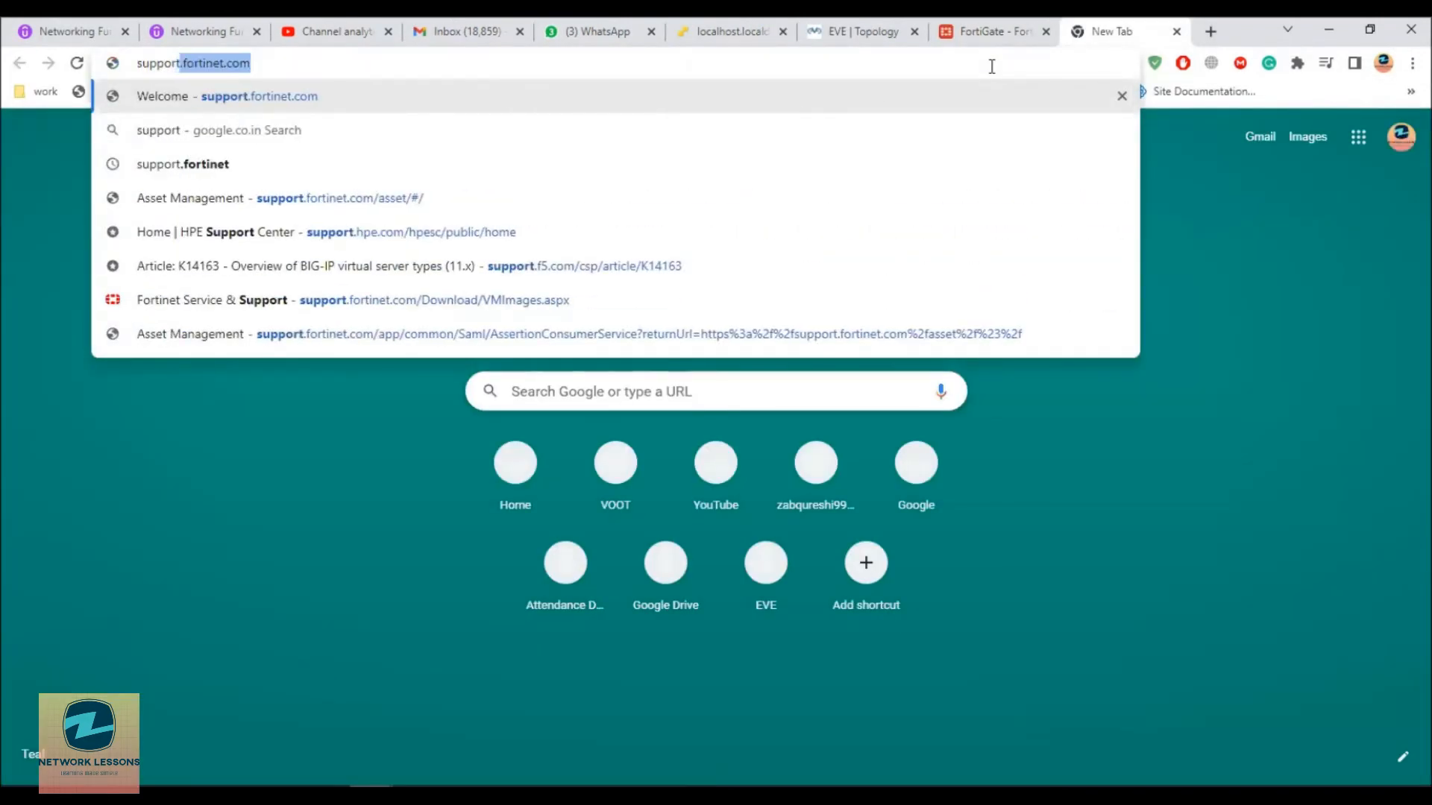
key("Return")
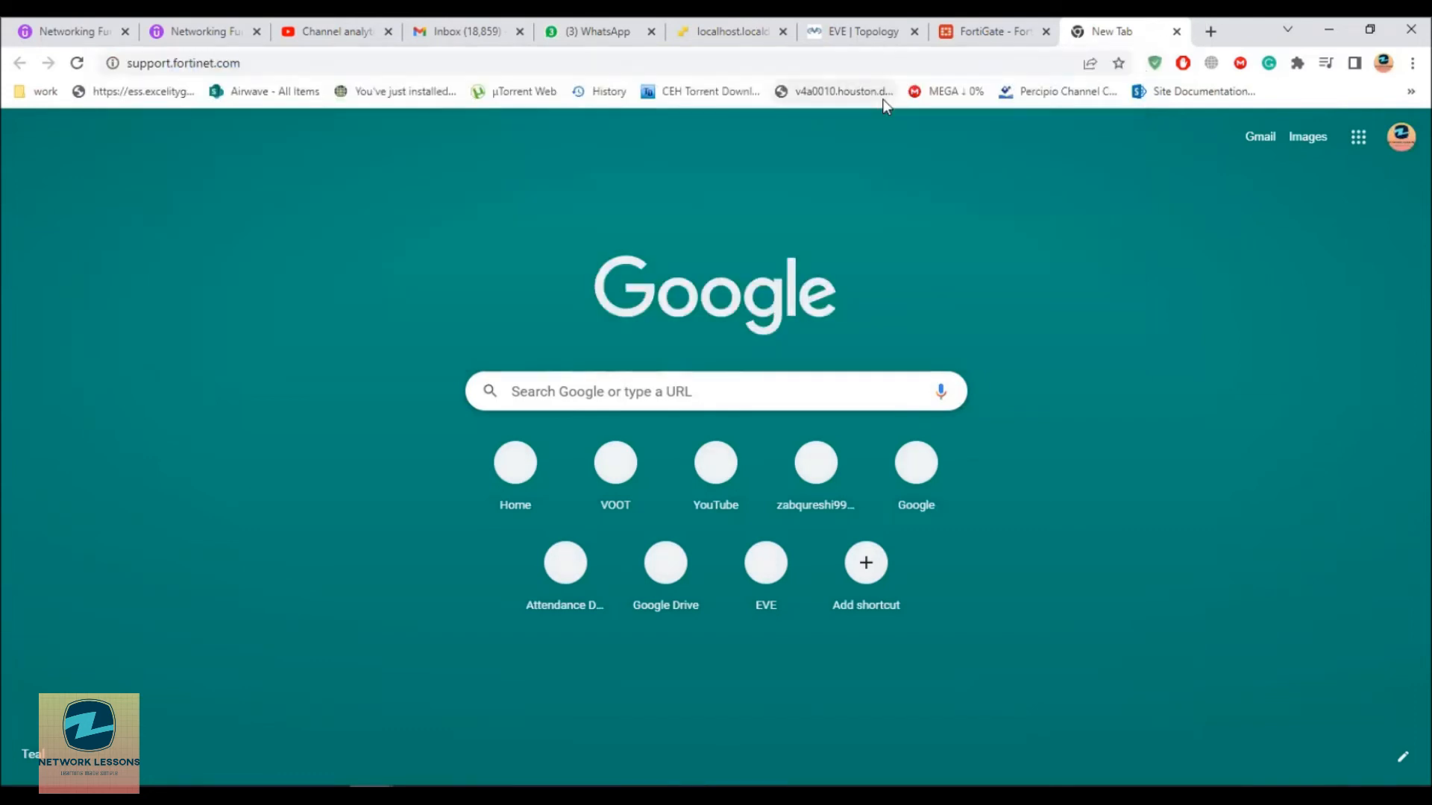
left_click(1031, 25)
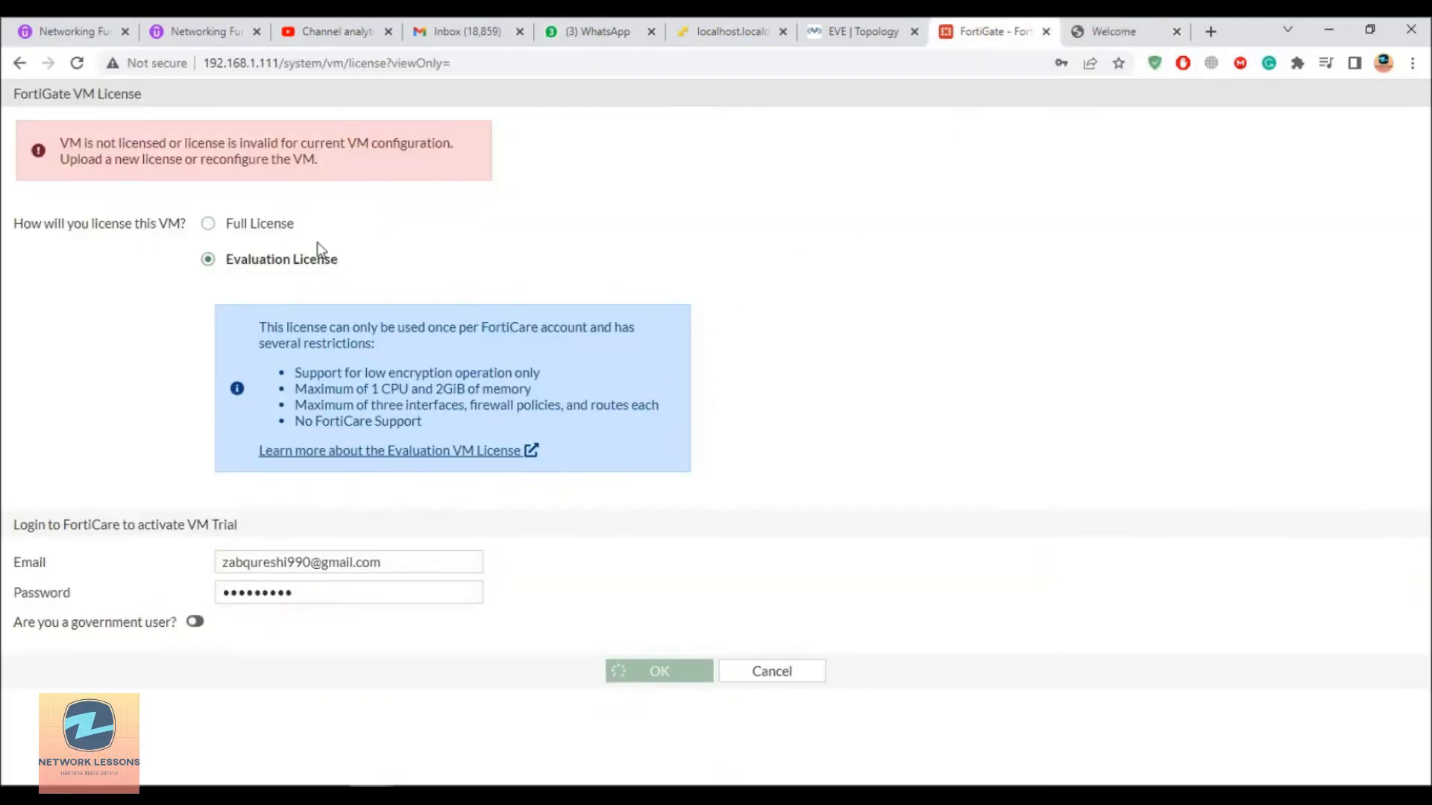
left_click_drag(148, 145, 187, 143)
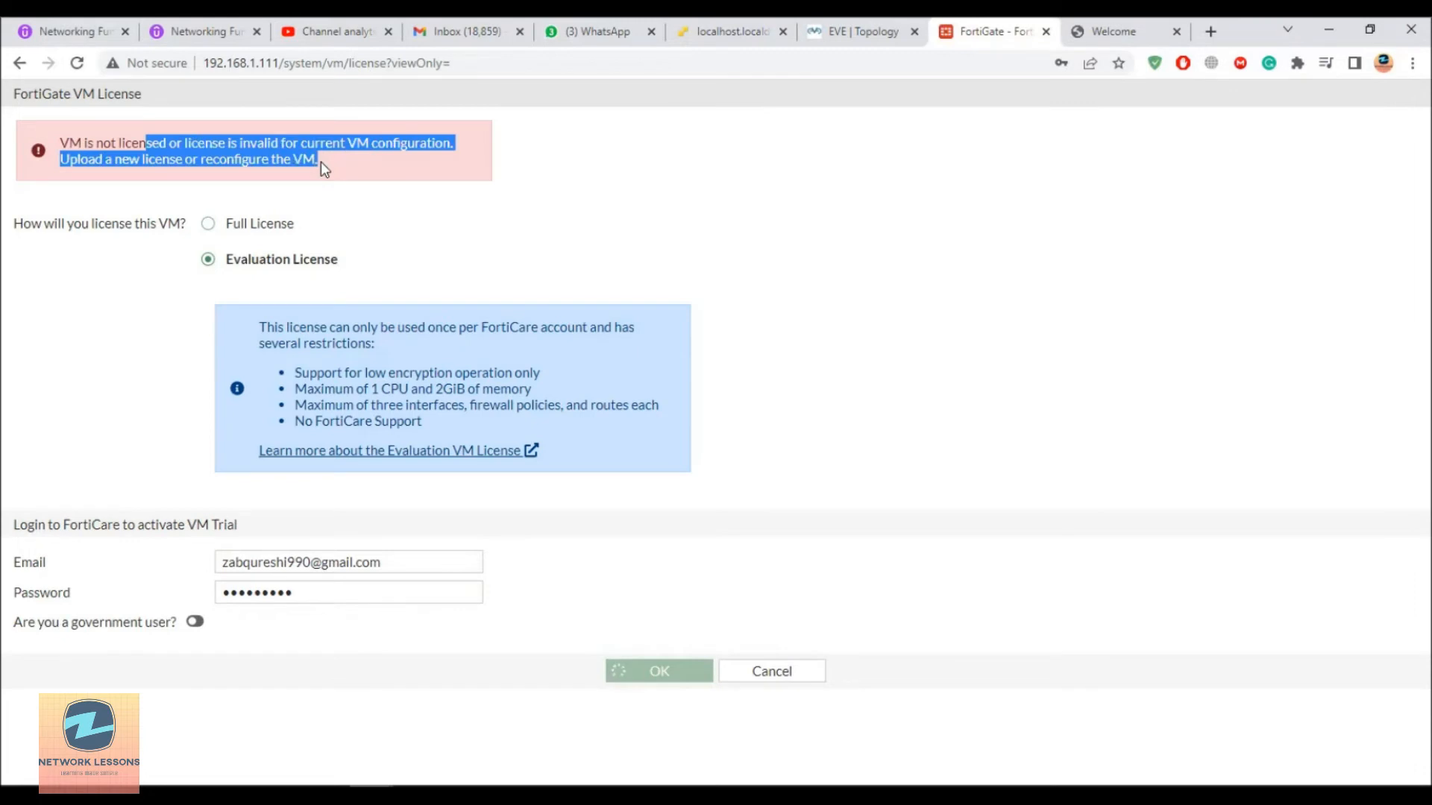
left_click(1091, 35)
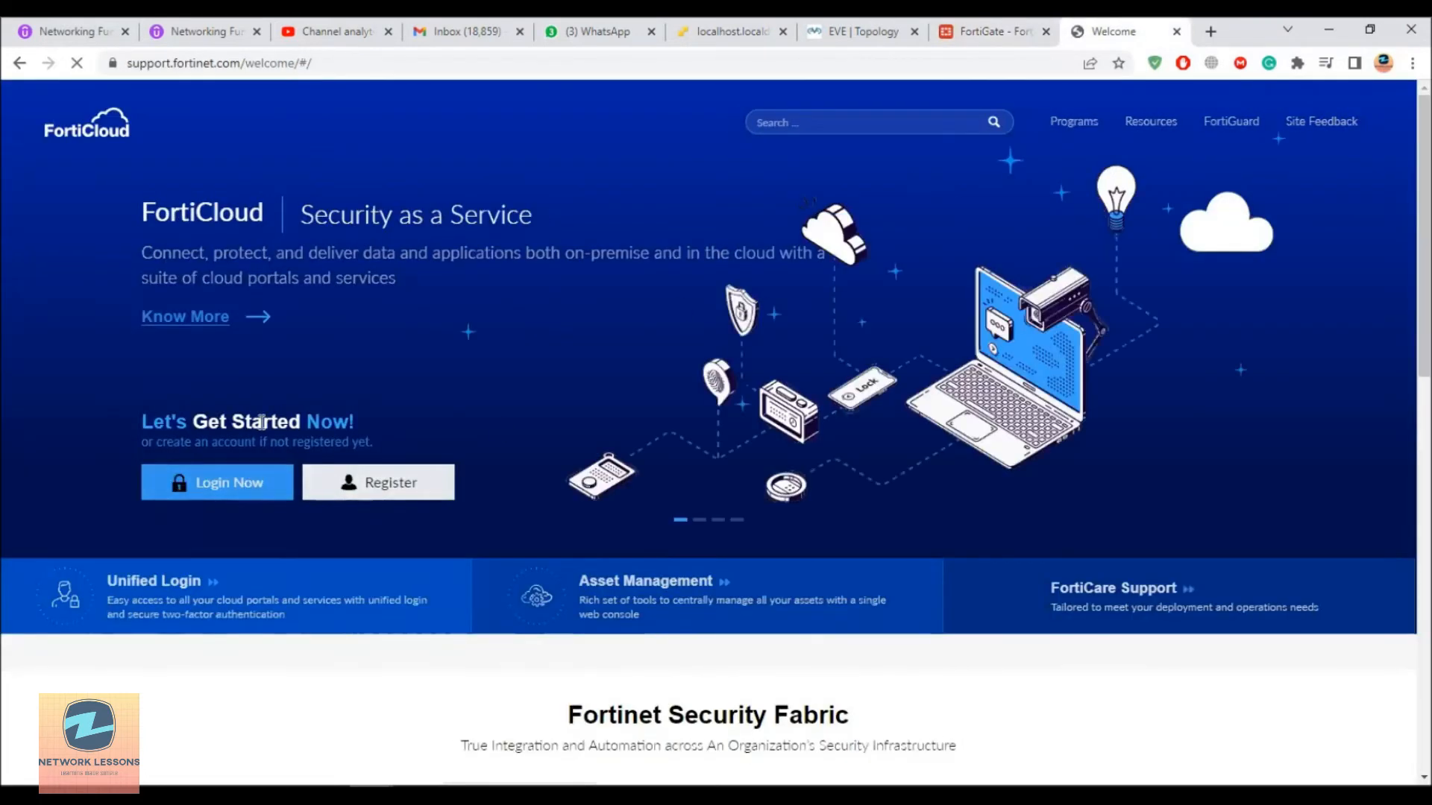
Step: Log in to FortiCloud and open the registered products list under Products > My Assets
left_click(250, 489)
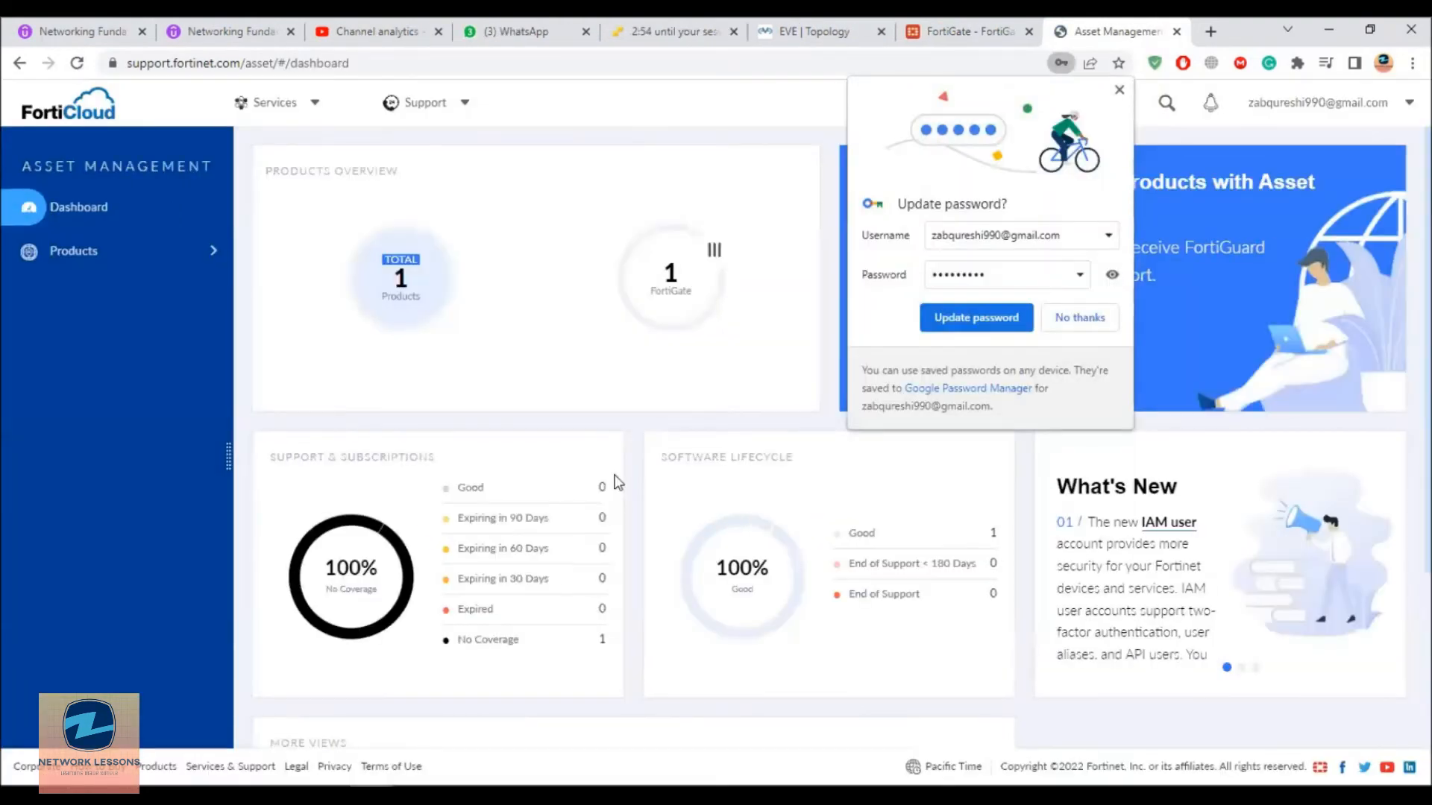
left_click(1087, 325)
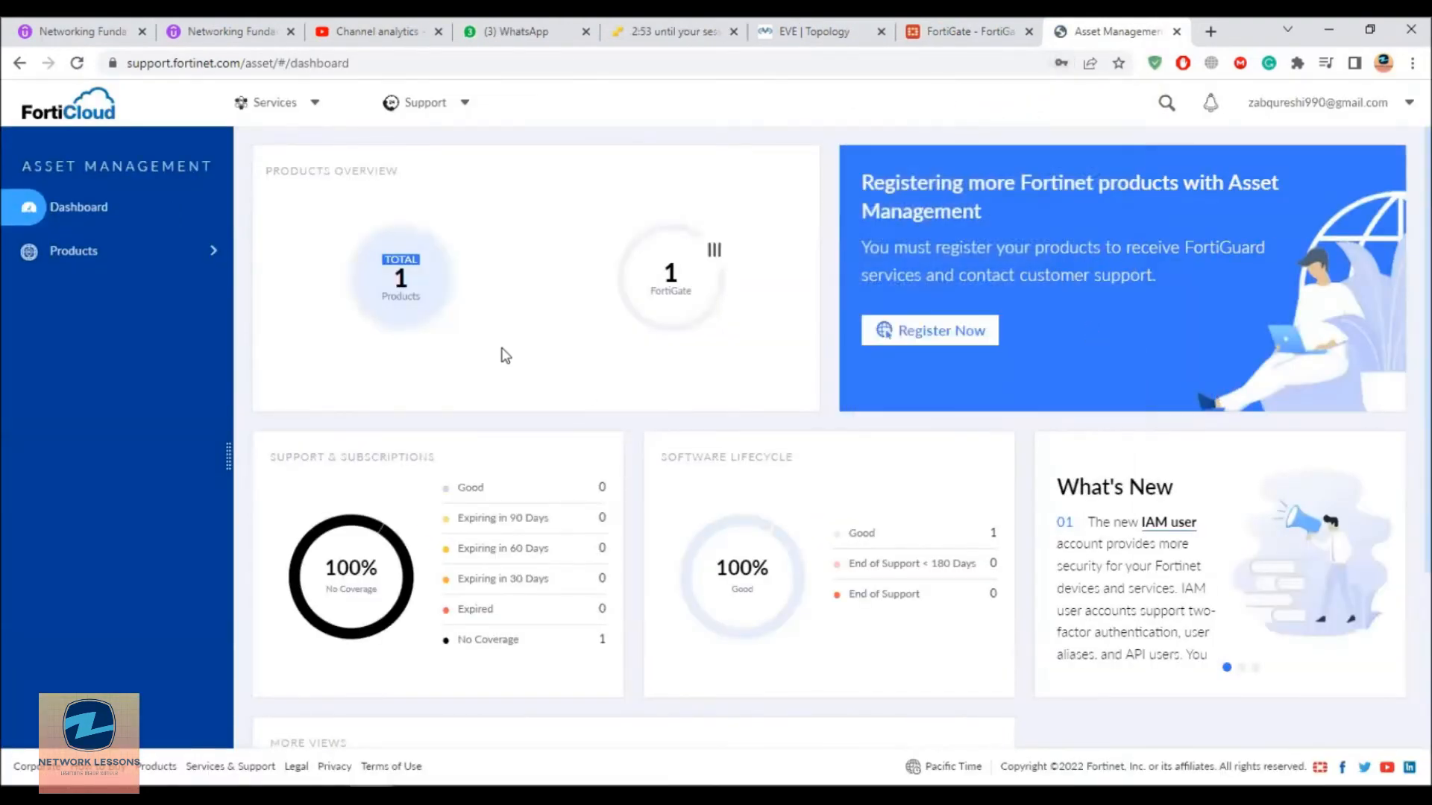
left_click(114, 267)
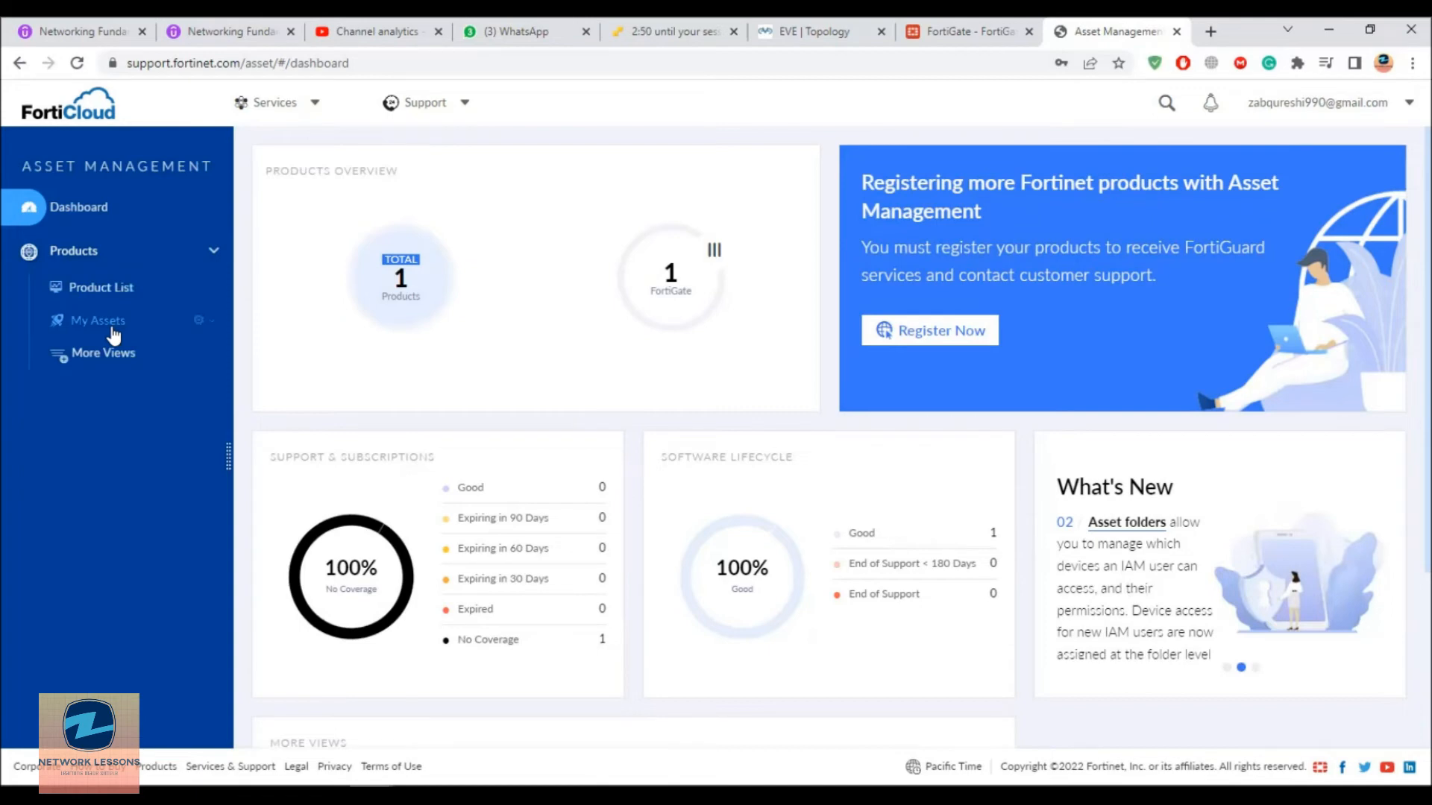
left_click(399, 283)
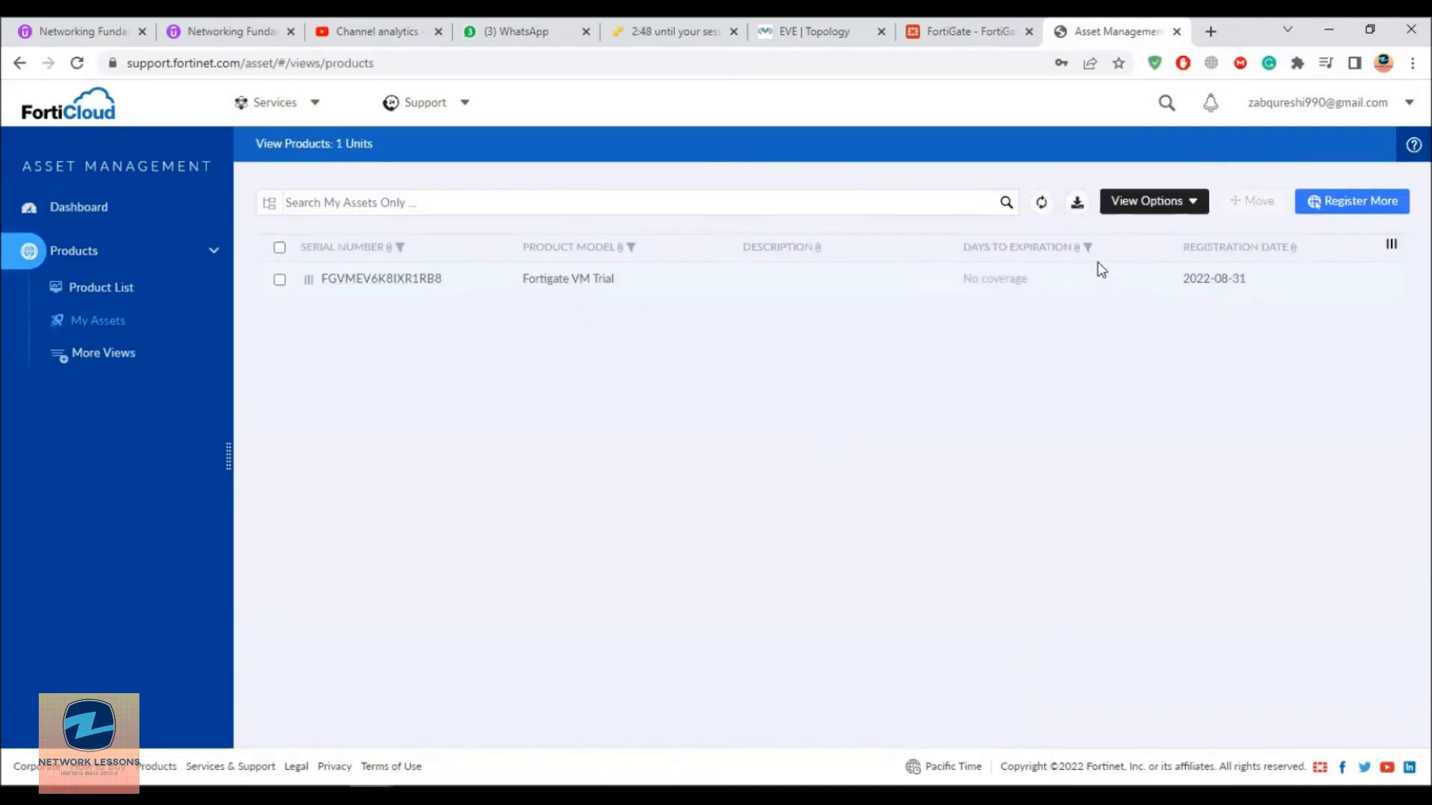
left_click(942, 21)
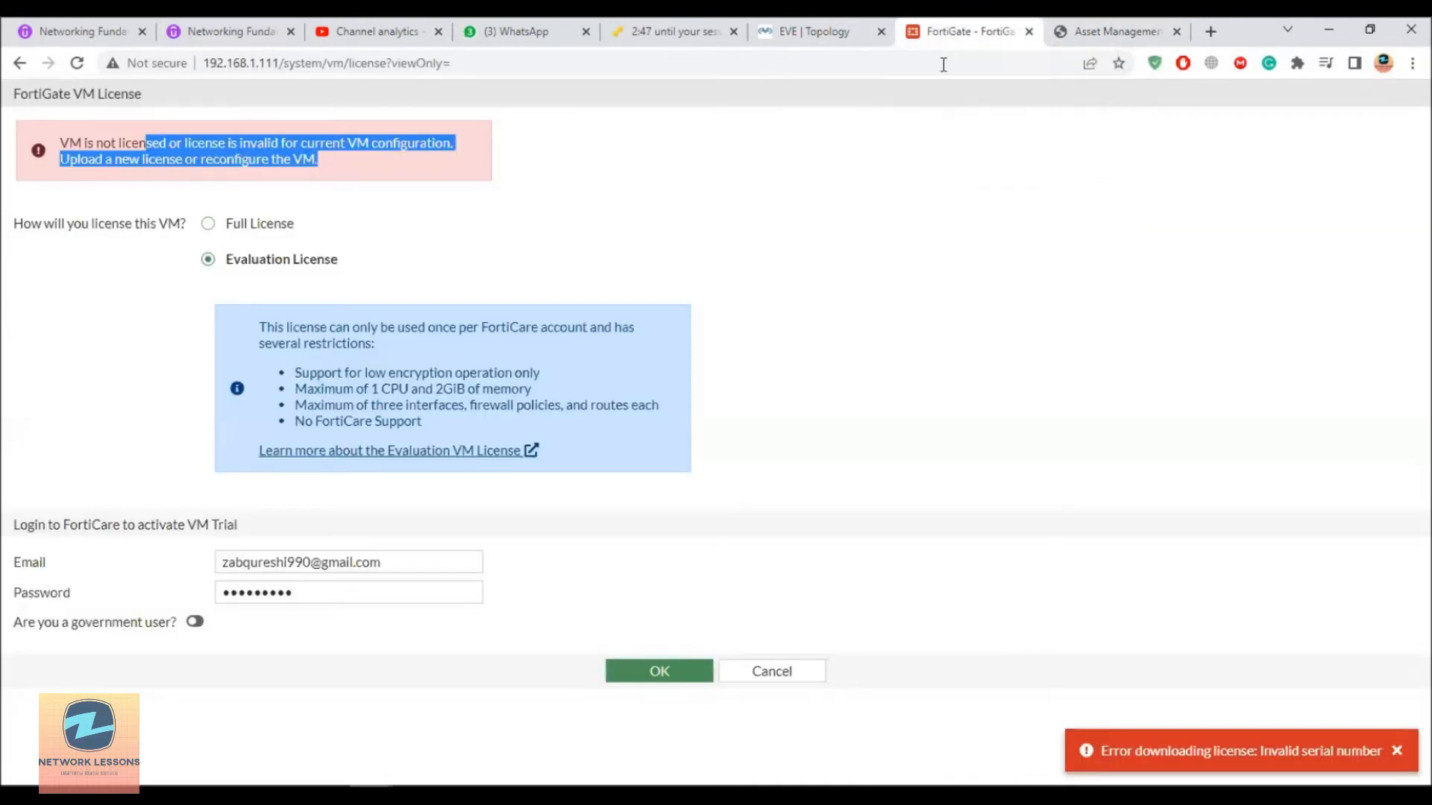
left_click(1082, 22)
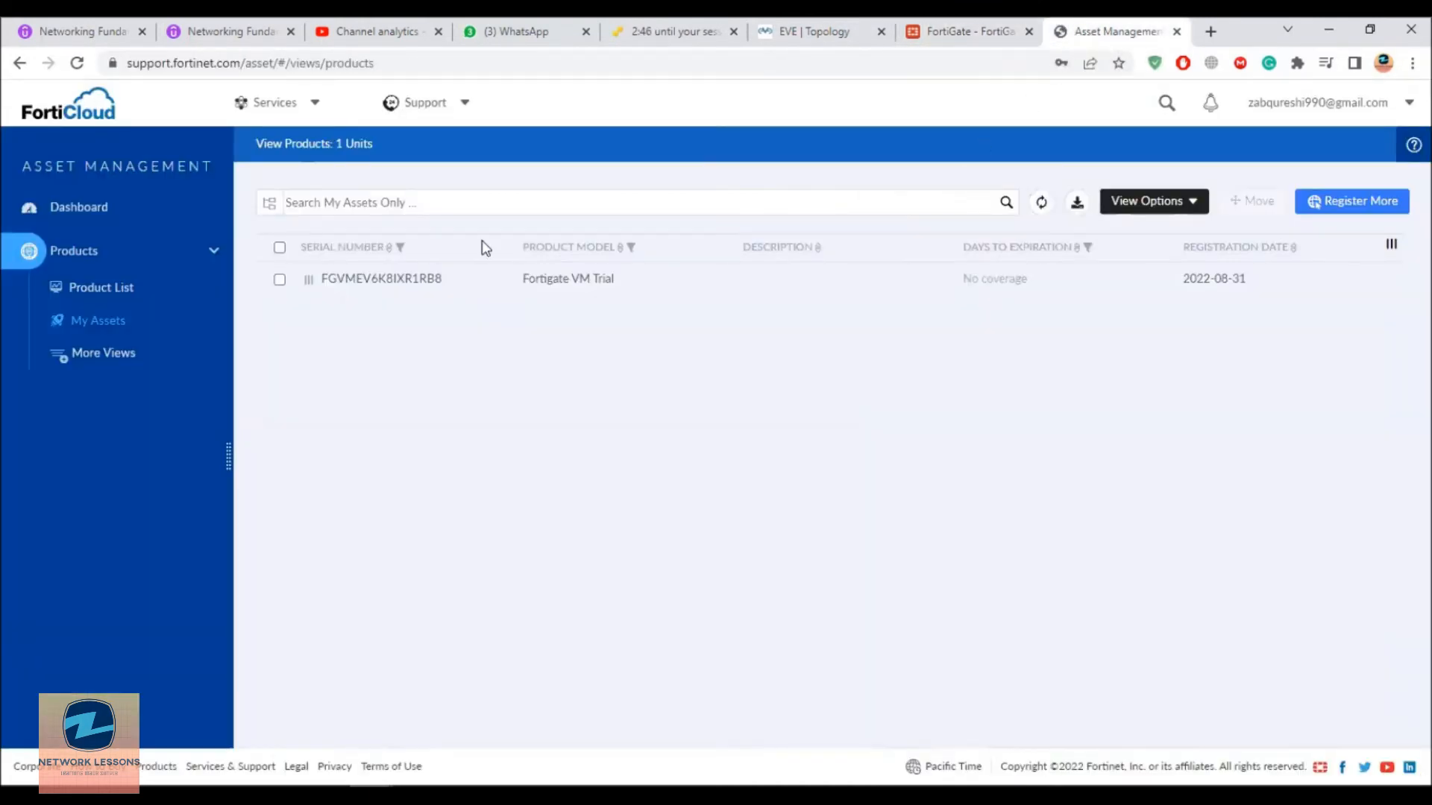
Step: Open the Fortigate VM Trial unit's product details
left_click(279, 280)
left_click(1388, 246)
left_click(1154, 257)
left_click(1170, 203)
left_click(758, 348)
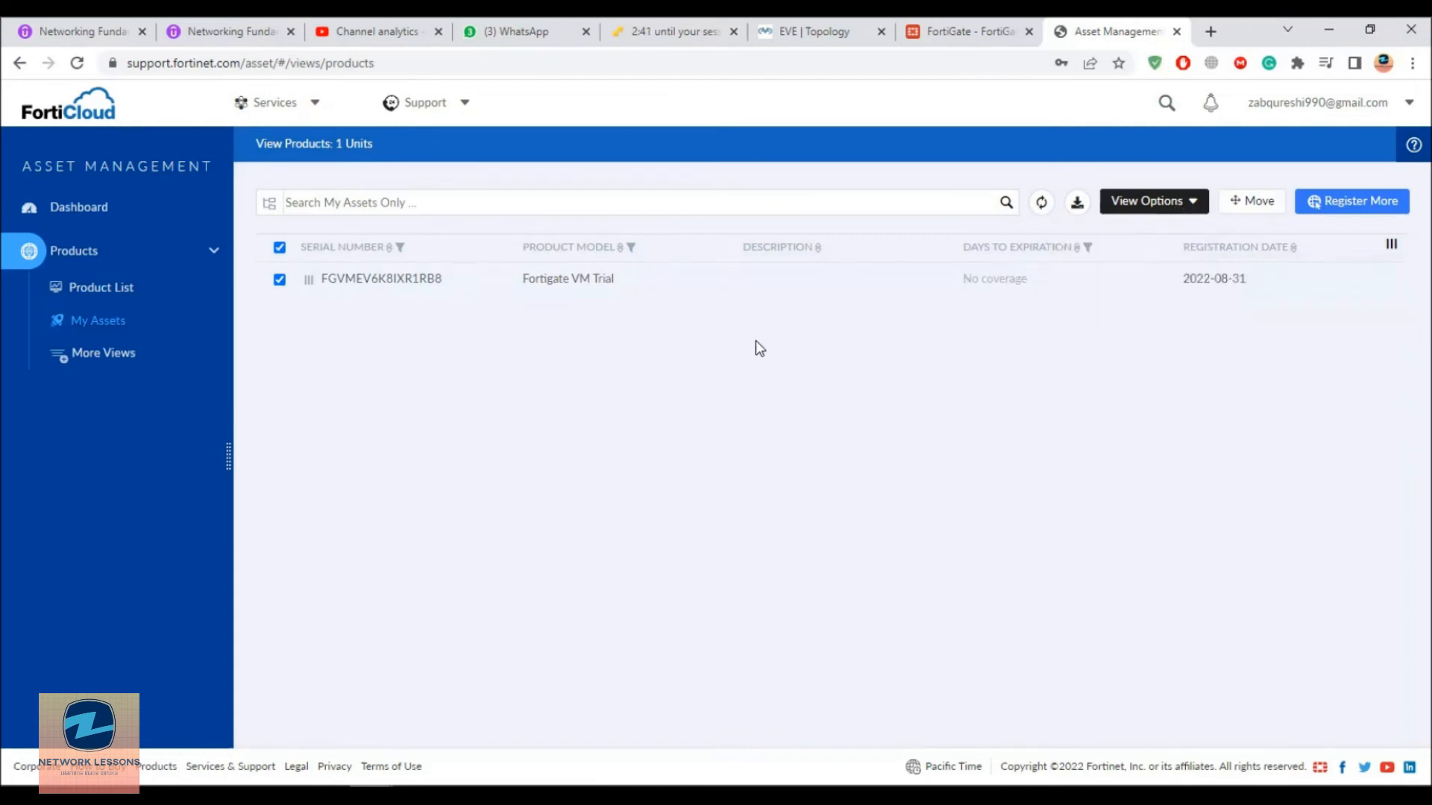
right_click(353, 288)
left_click(353, 288)
left_click(351, 279)
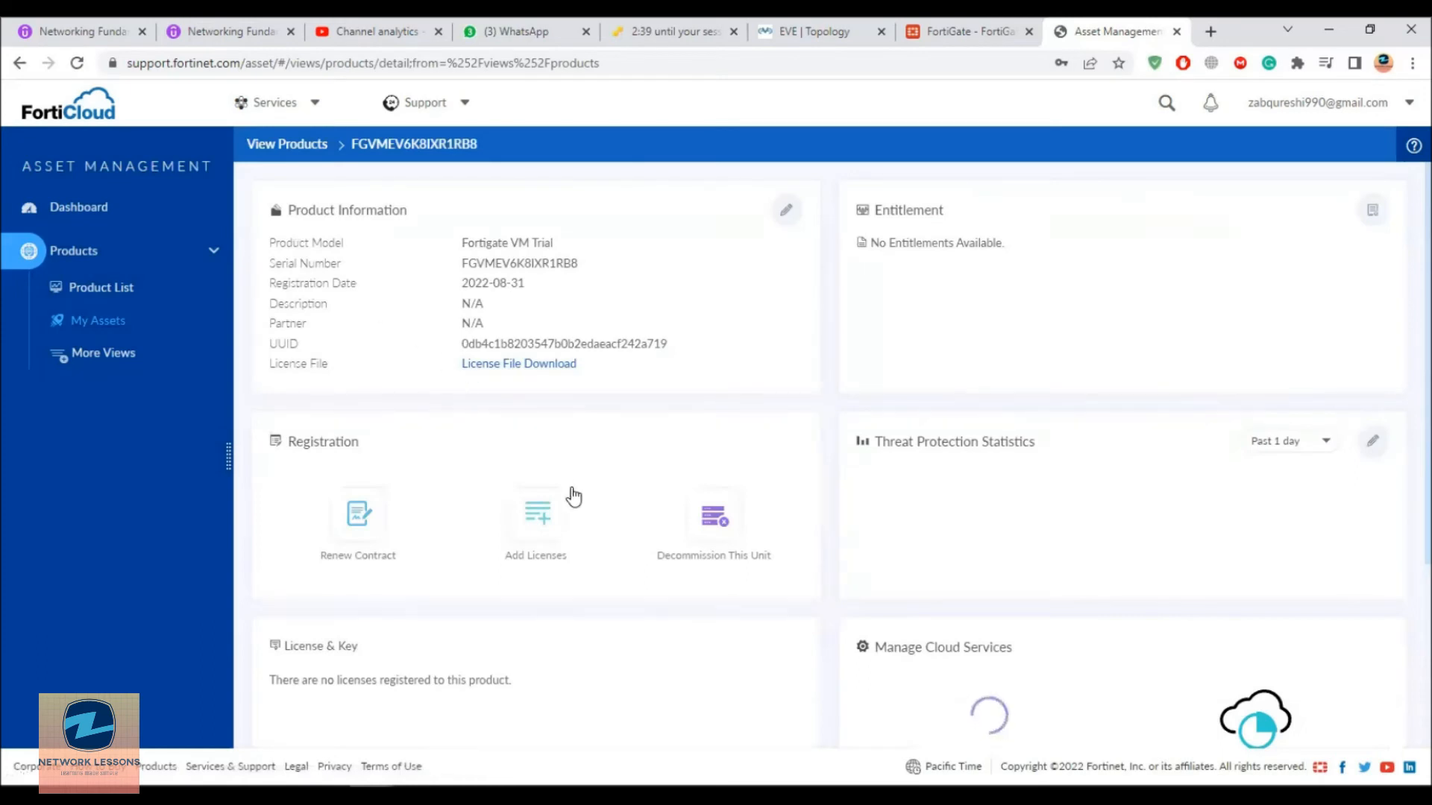
Step: Decommission the Fortigate VM Trial unit, agreeing to the warning and confirming
left_click(701, 535)
left_click(388, 437)
left_click(817, 550)
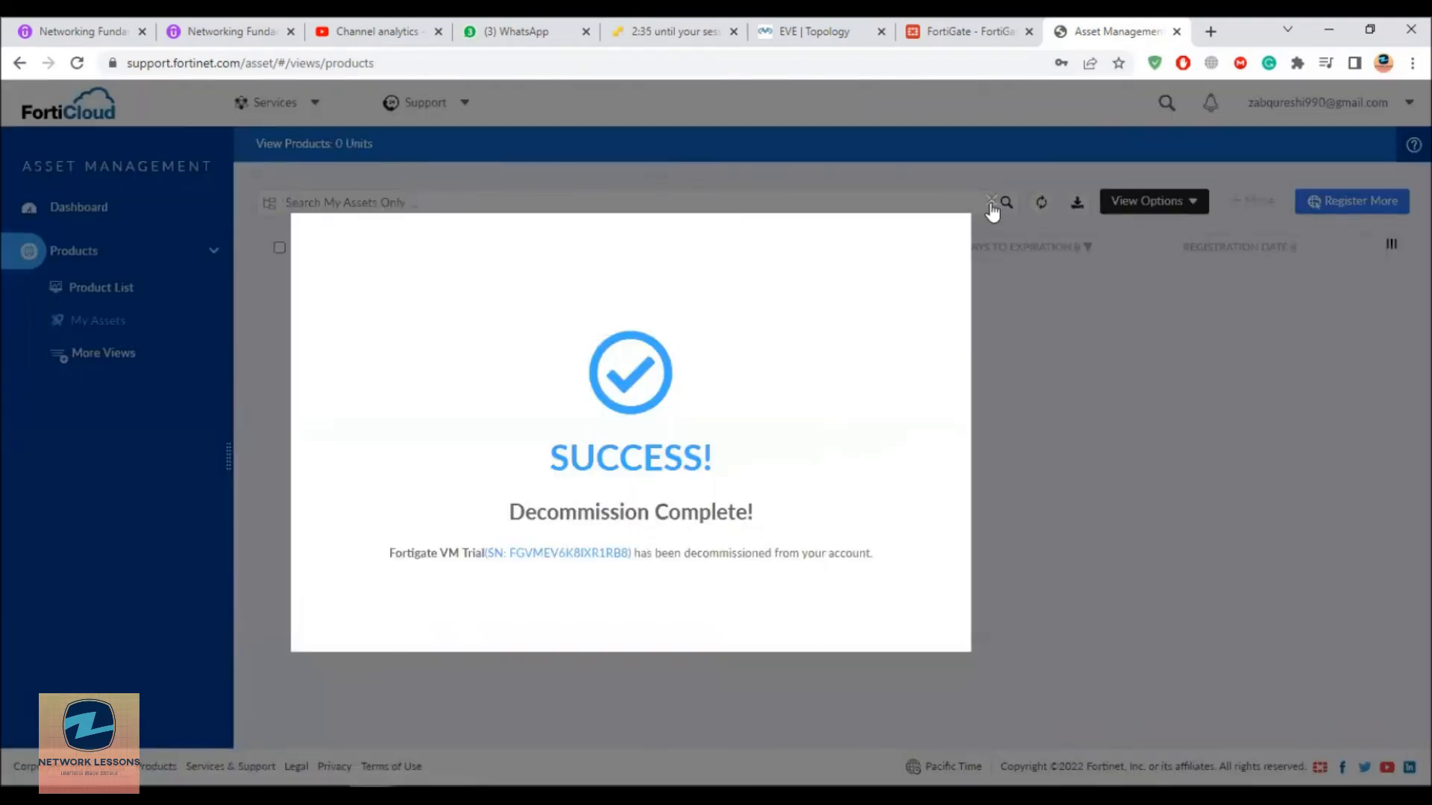
left_click(991, 204)
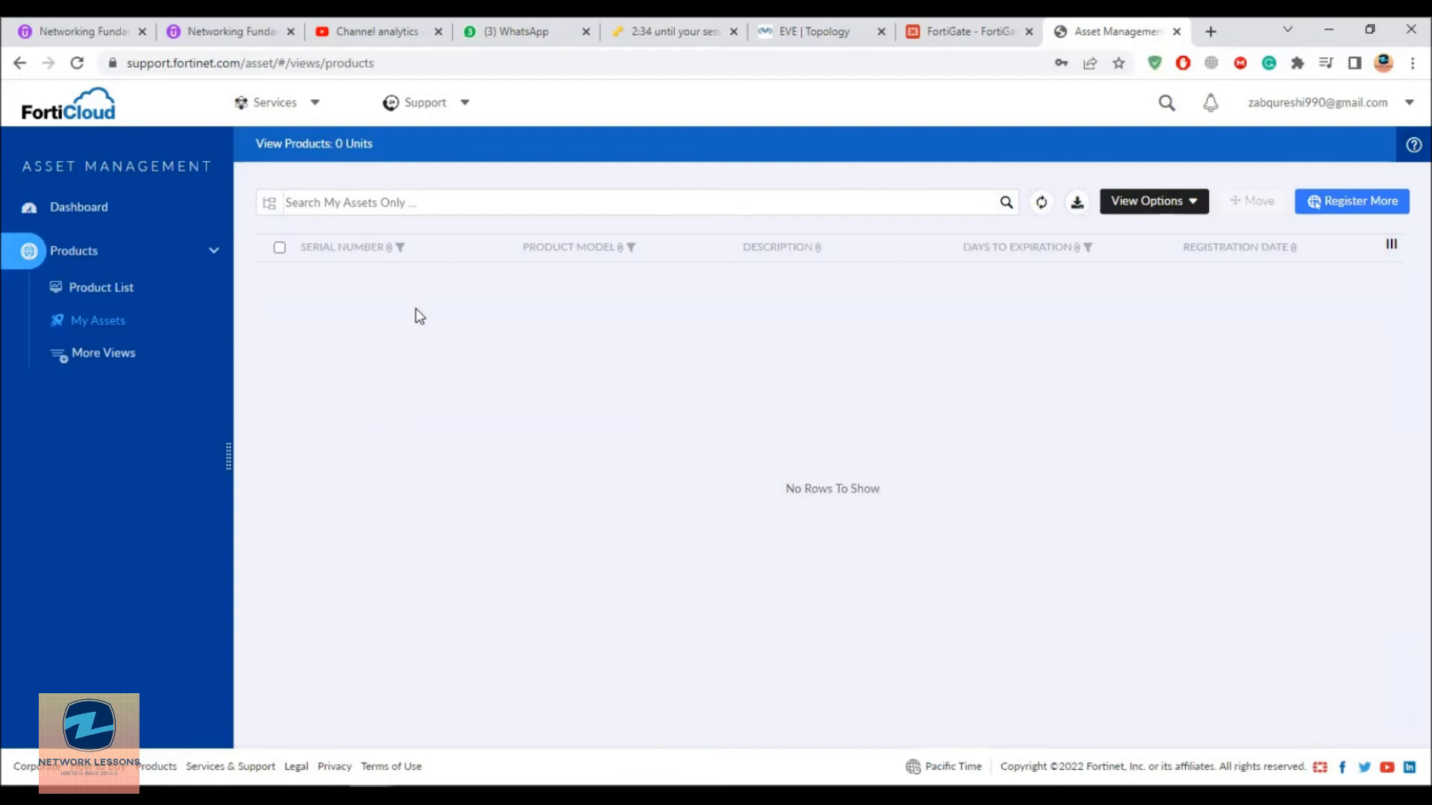
Step: Re-enter the FortiCare password and resubmit the evaluation license request, dismissing the download error
left_click(974, 30)
left_click_drag(381, 593, 128, 584)
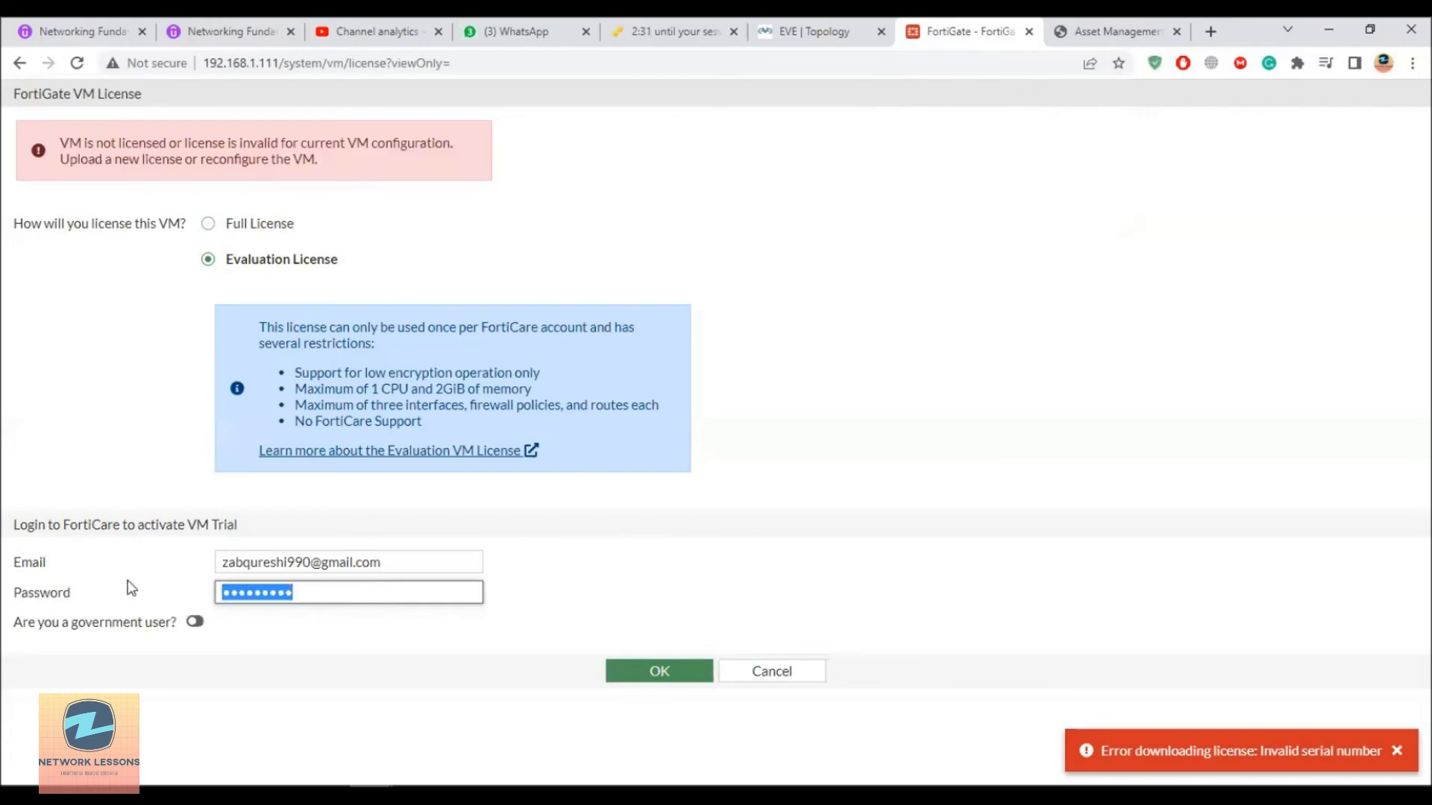
type("a")
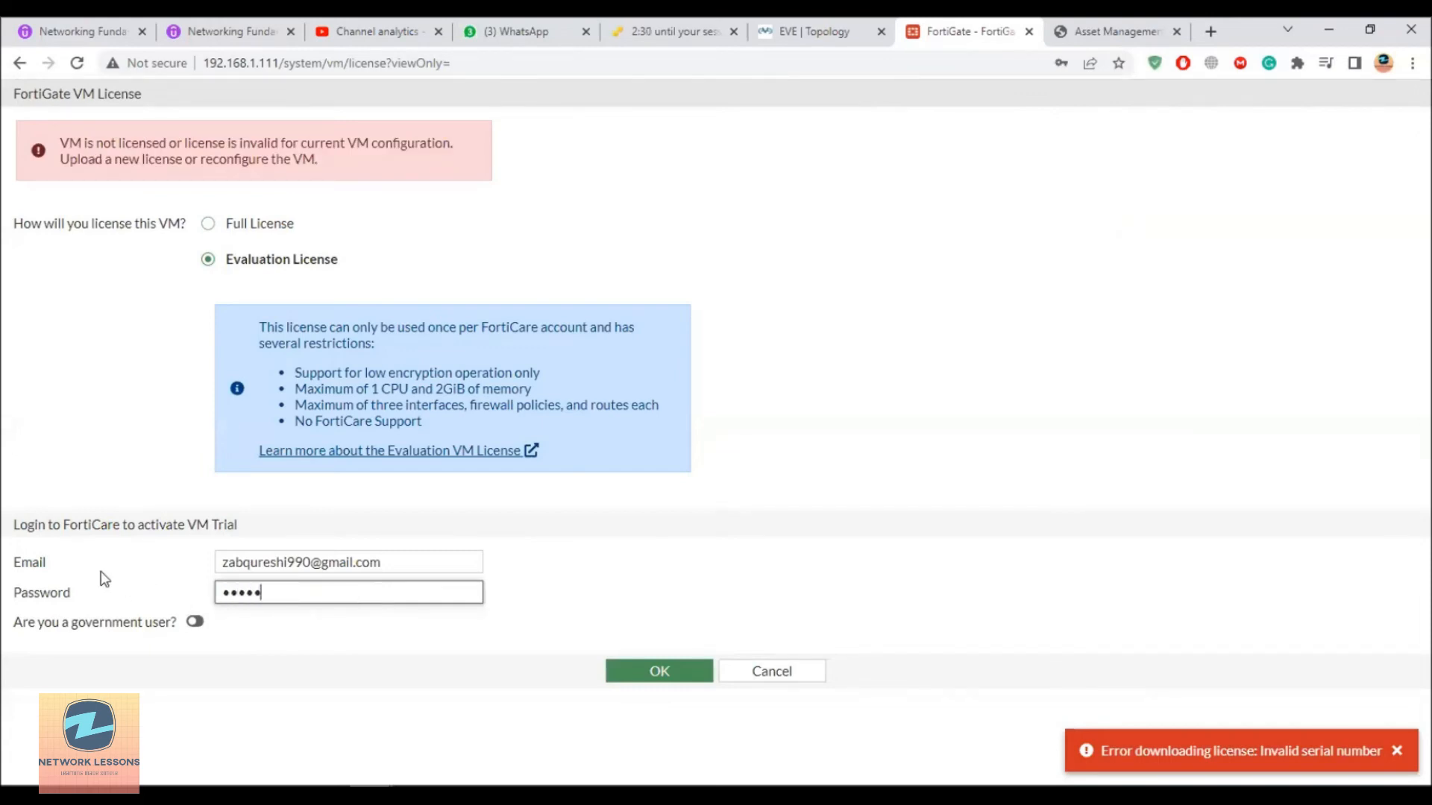
key("Return")
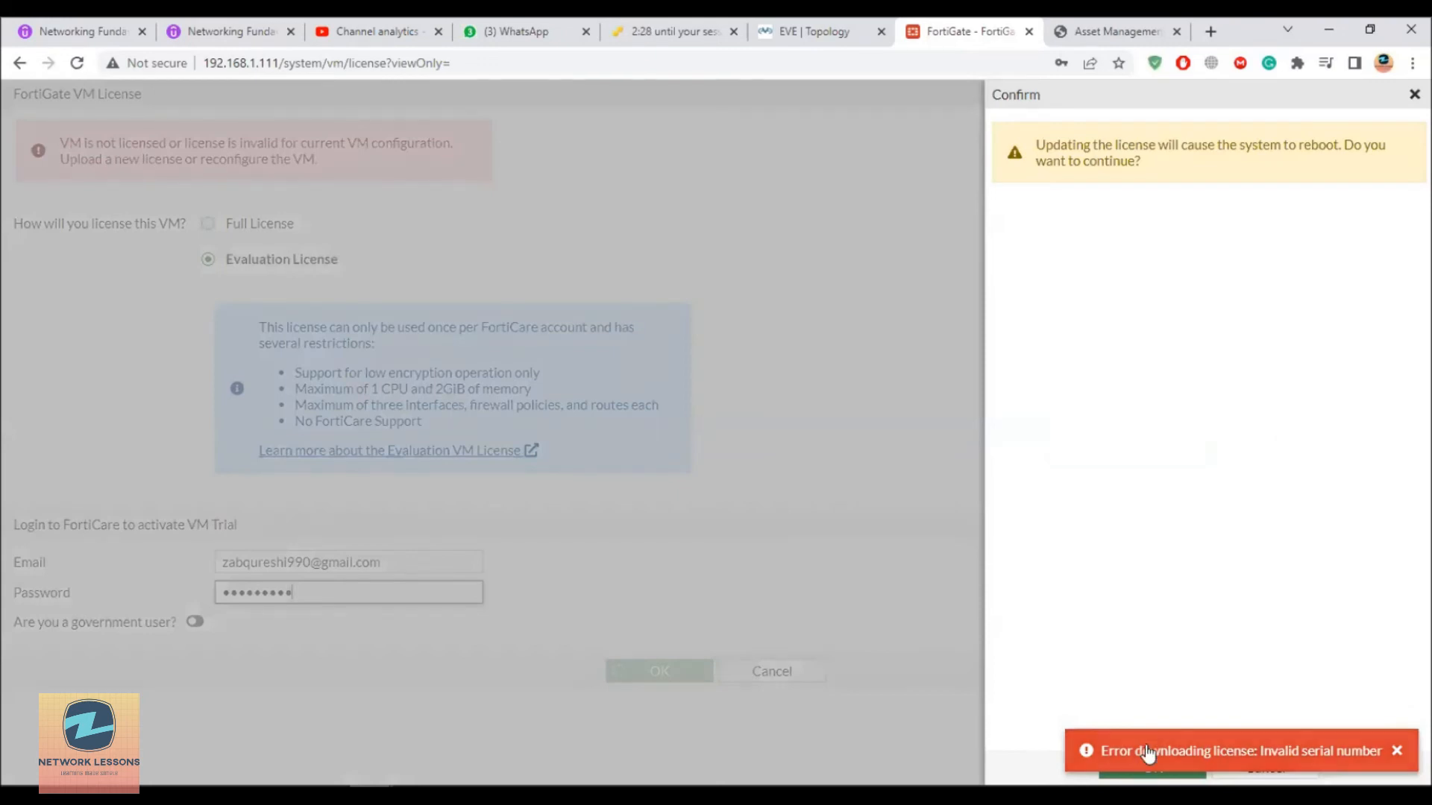
left_click(1149, 777)
left_click(1401, 761)
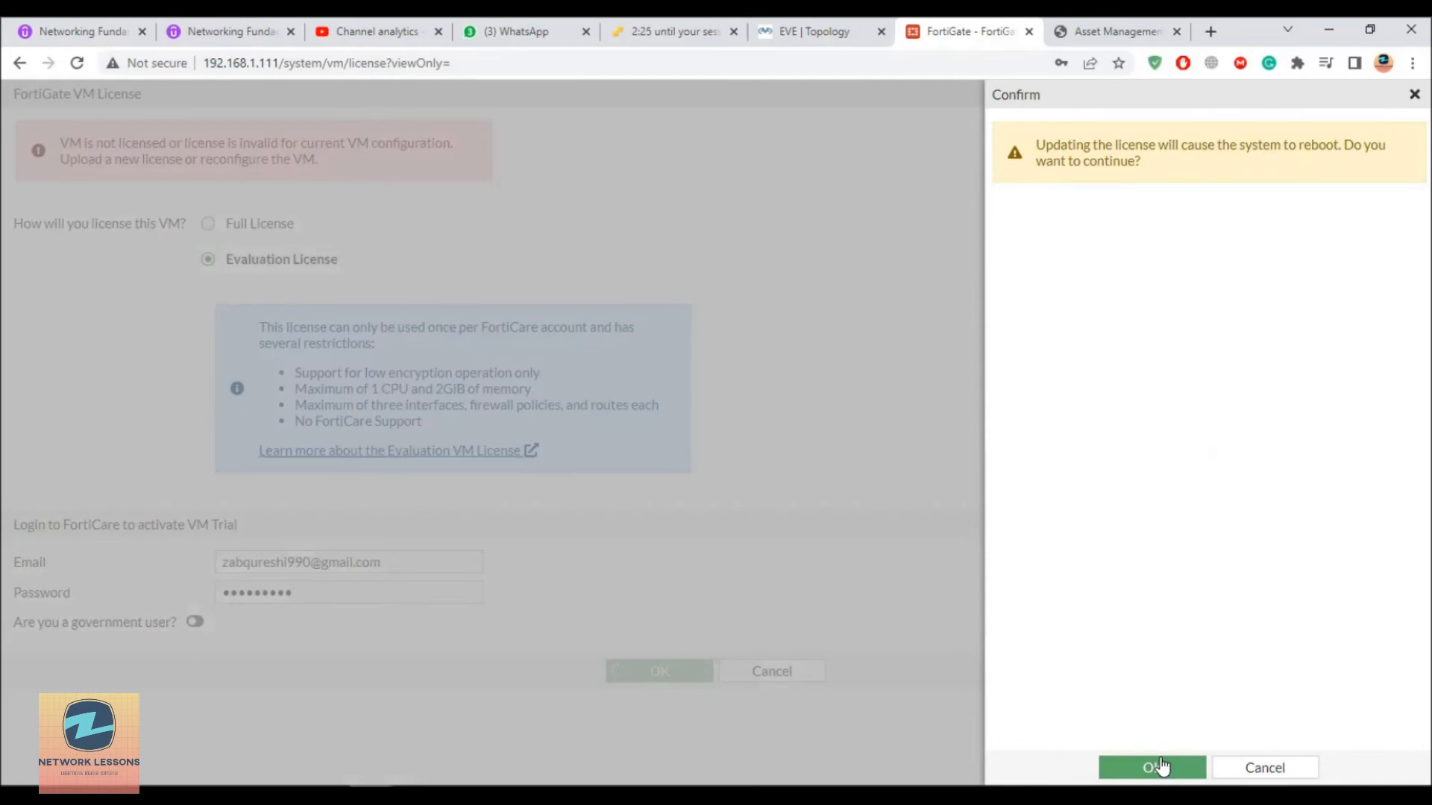
Step: Accept the license update and reboot, dismiss the download success notice, and return to FortiCloud assets
left_click(1161, 765)
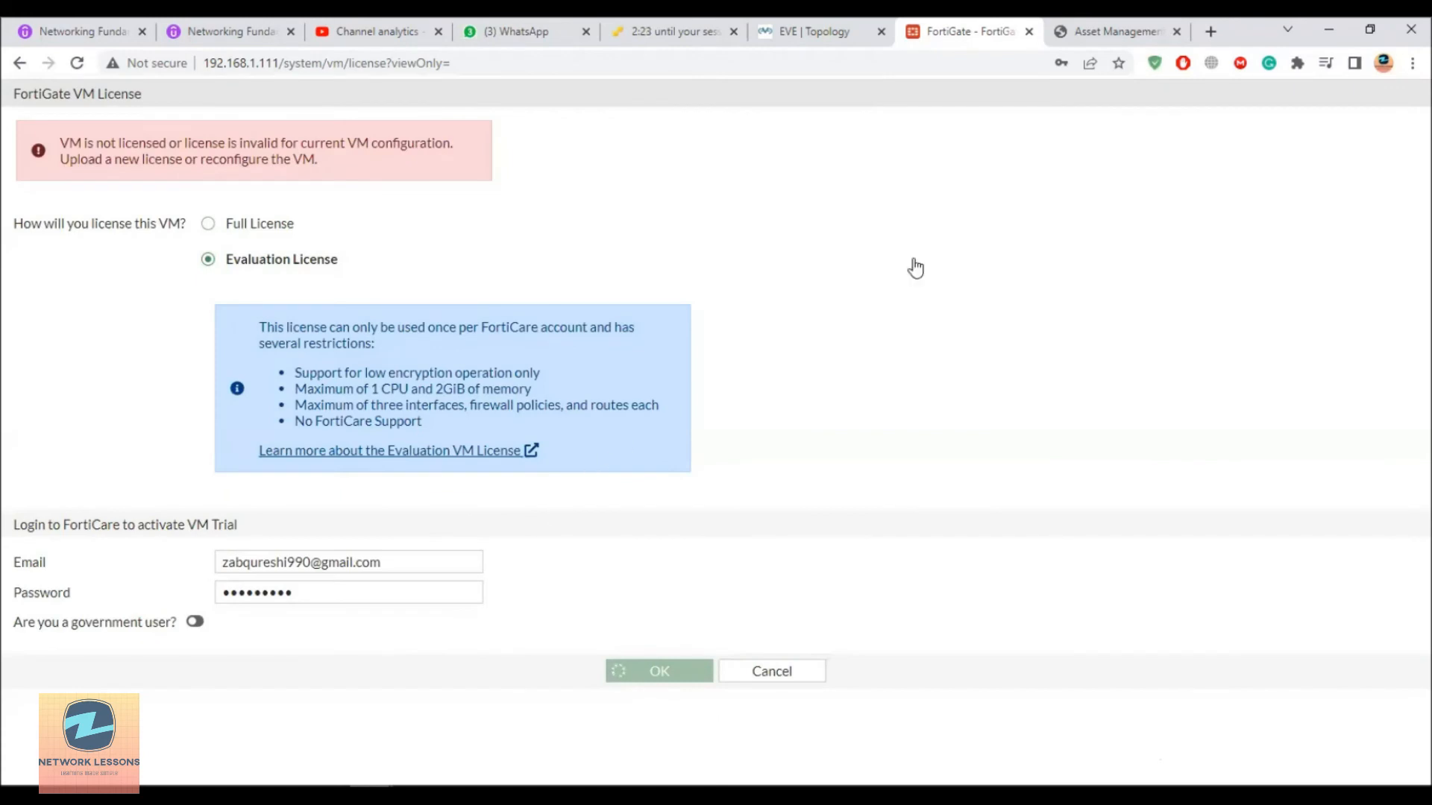
left_click_drag(349, 592, 196, 581)
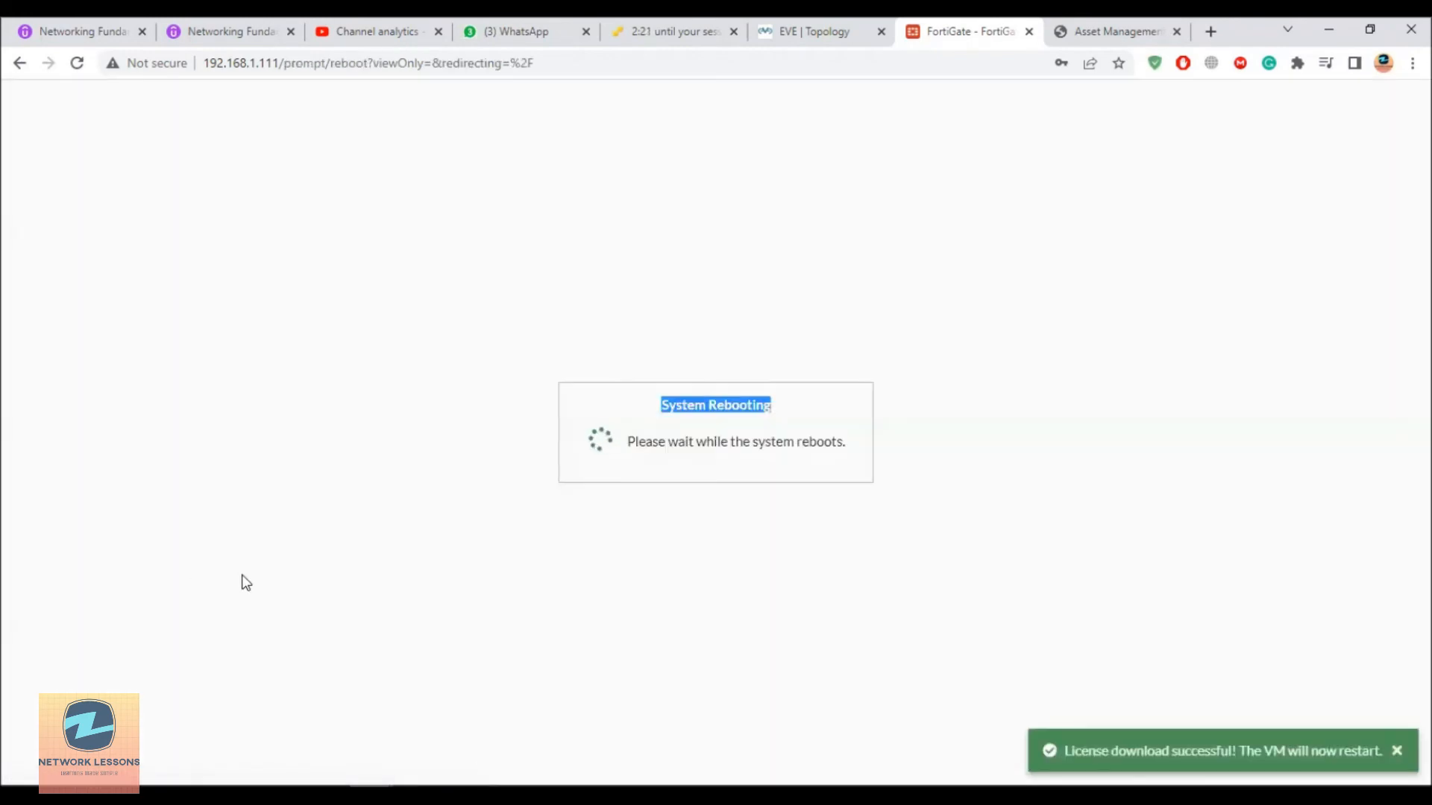
left_click(1394, 752)
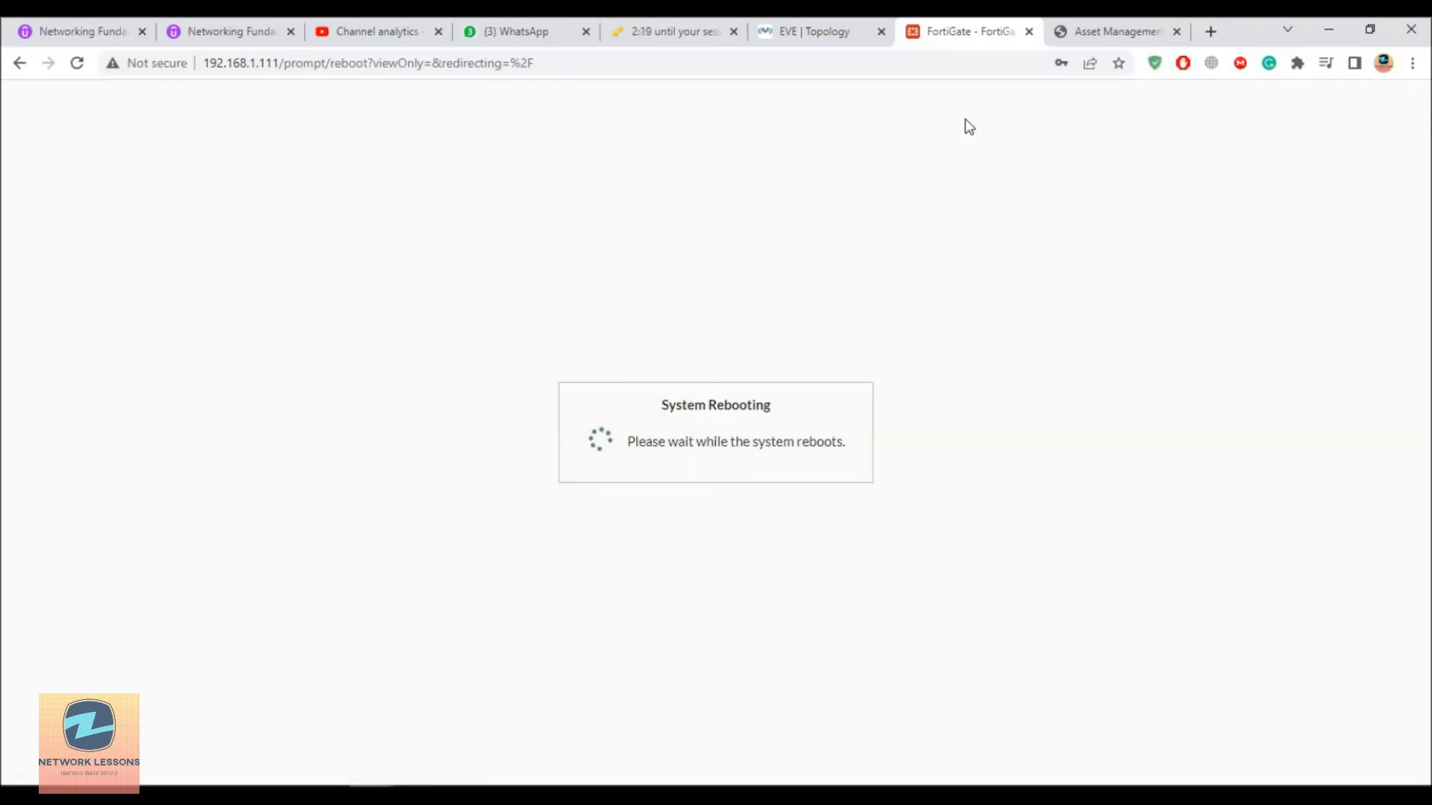
left_click(1096, 31)
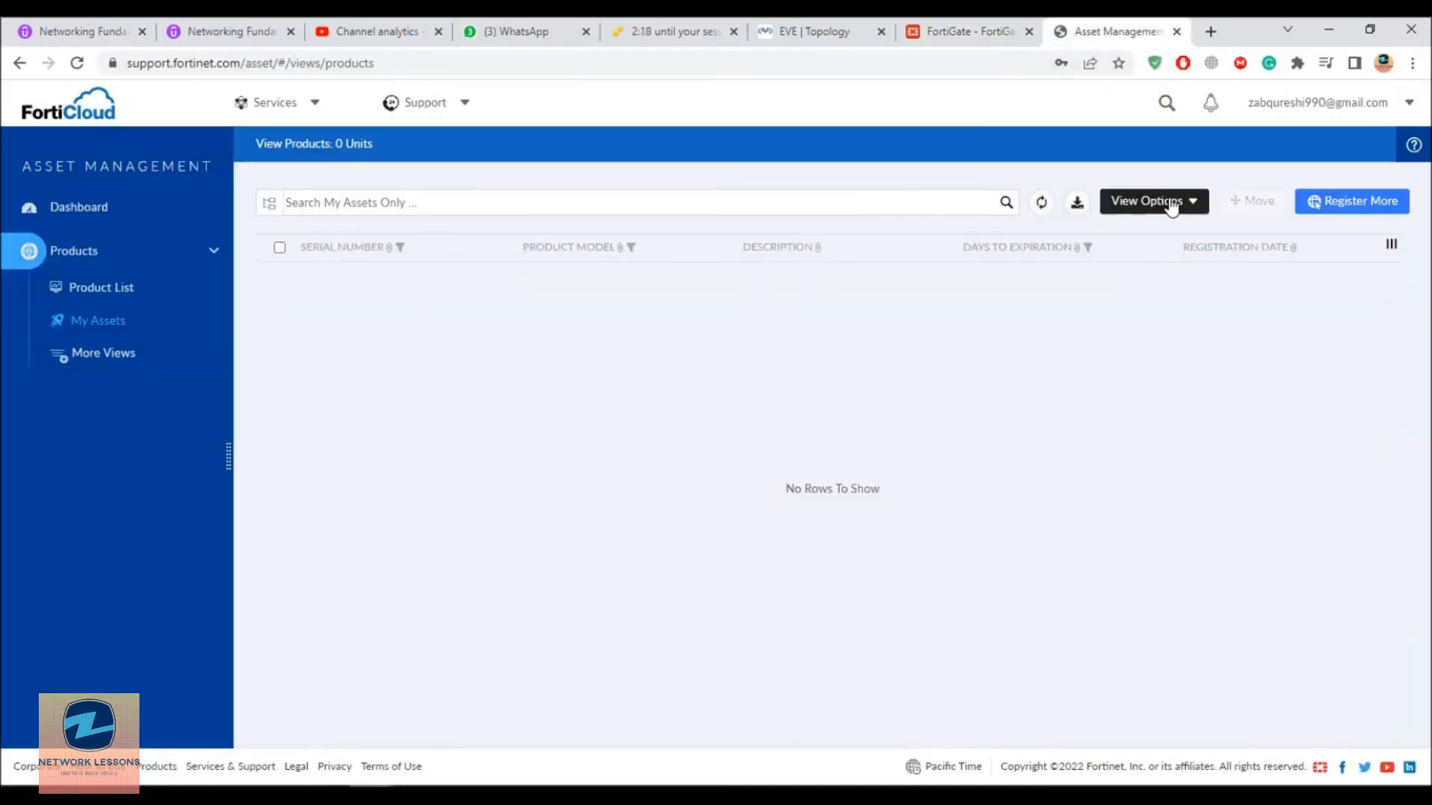
Step: Refresh My Assets and check the new Fortigate VM Trial row registered 2022-09-12
left_click(1043, 208)
left_click(1043, 207)
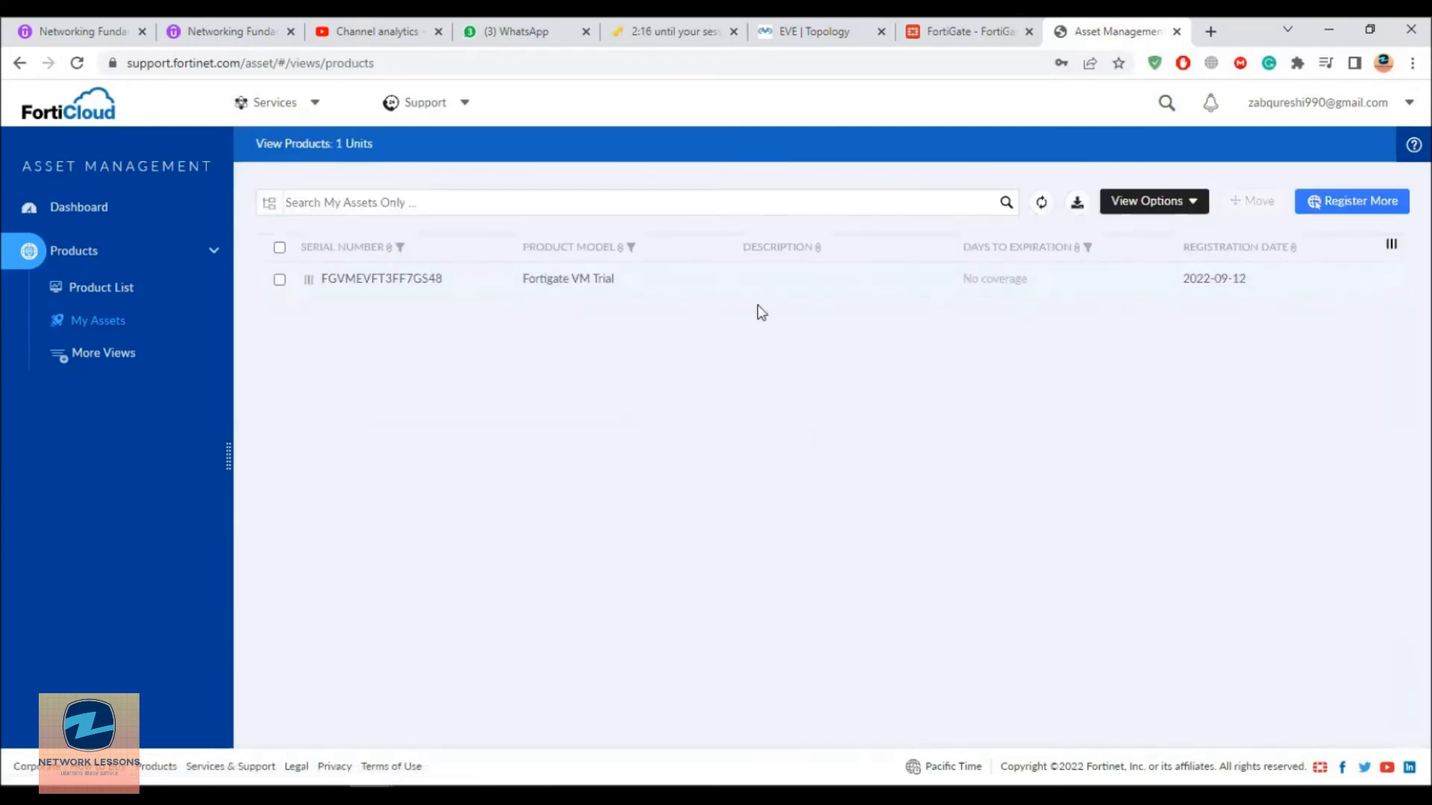
left_click(279, 280)
left_click_drag(1226, 280, 1247, 283)
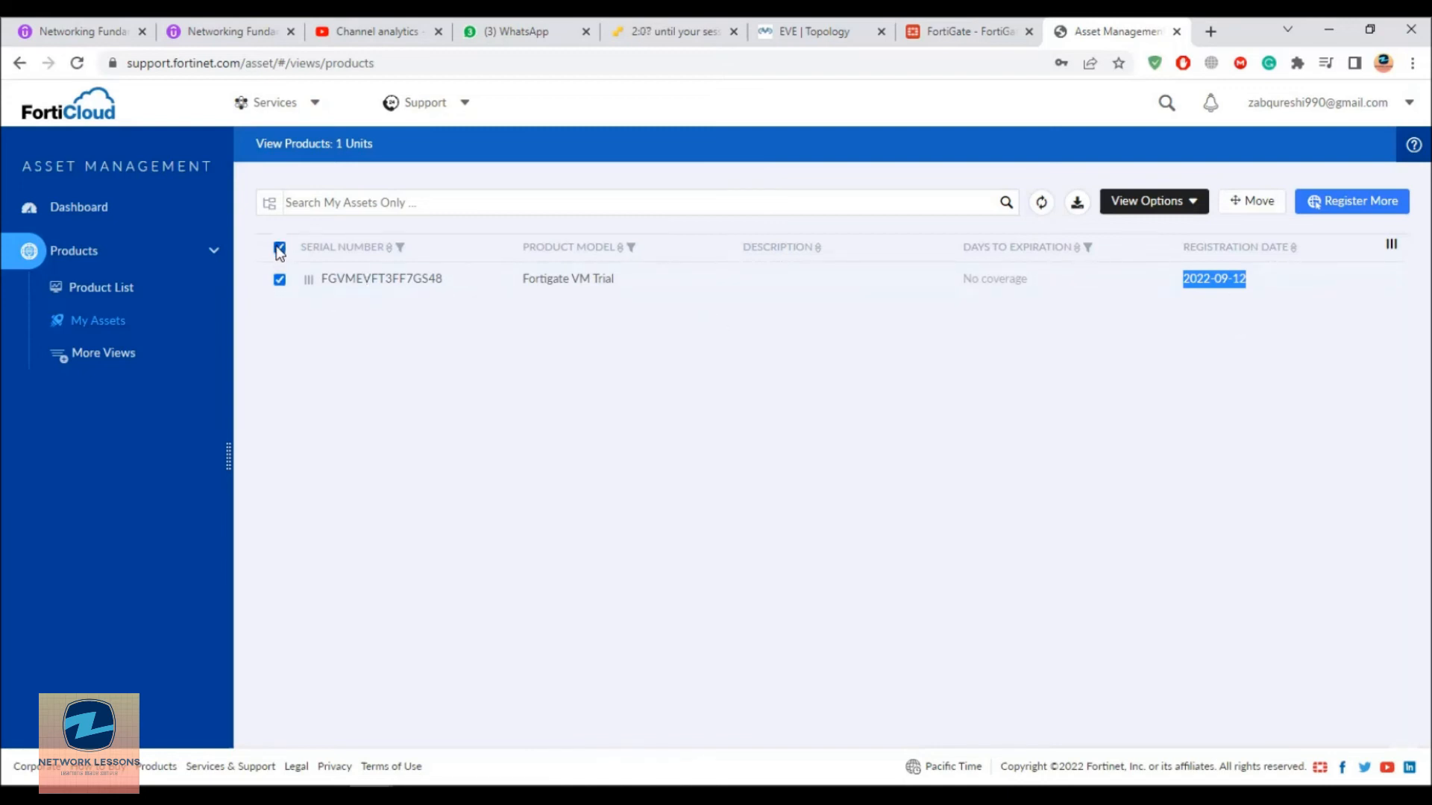
left_click(1197, 290)
left_click_drag(1189, 284, 1230, 282)
left_click(280, 246)
Step: Open the Fortigate VM Trial unit's detail page and review its entitlements
left_click(399, 280)
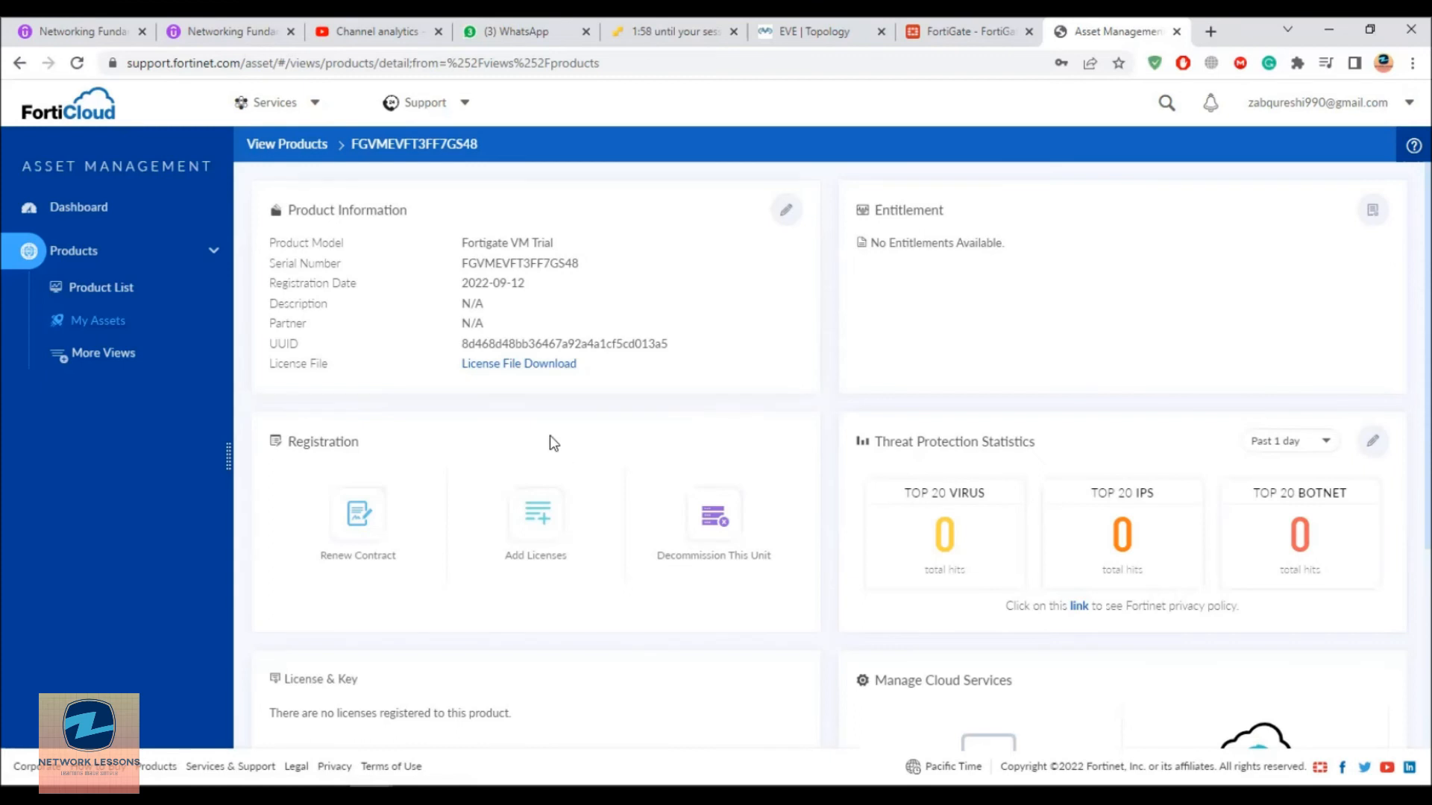
scroll(874, 321, "down", 1)
scroll(876, 321, "down", 2)
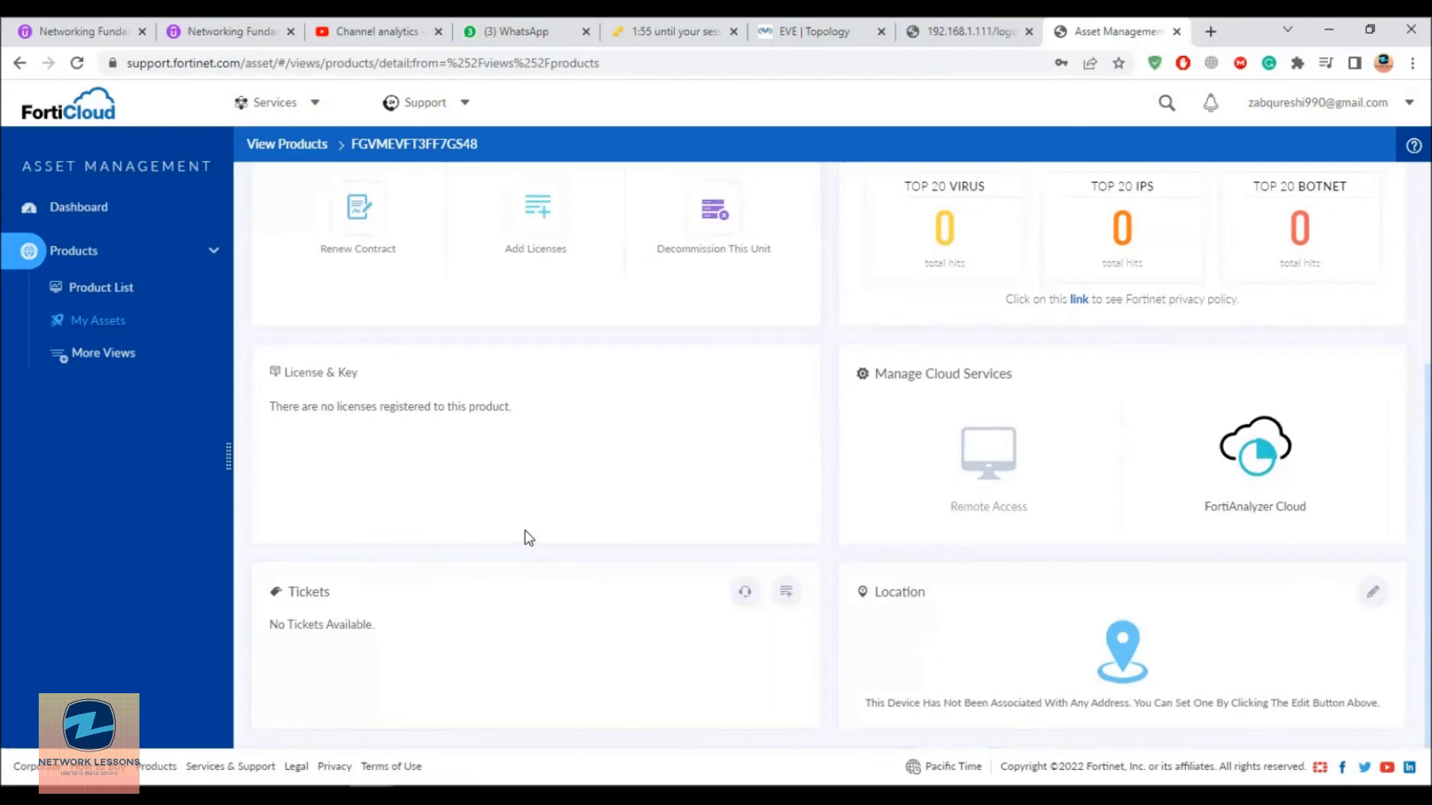
scroll(529, 538, "up", 3)
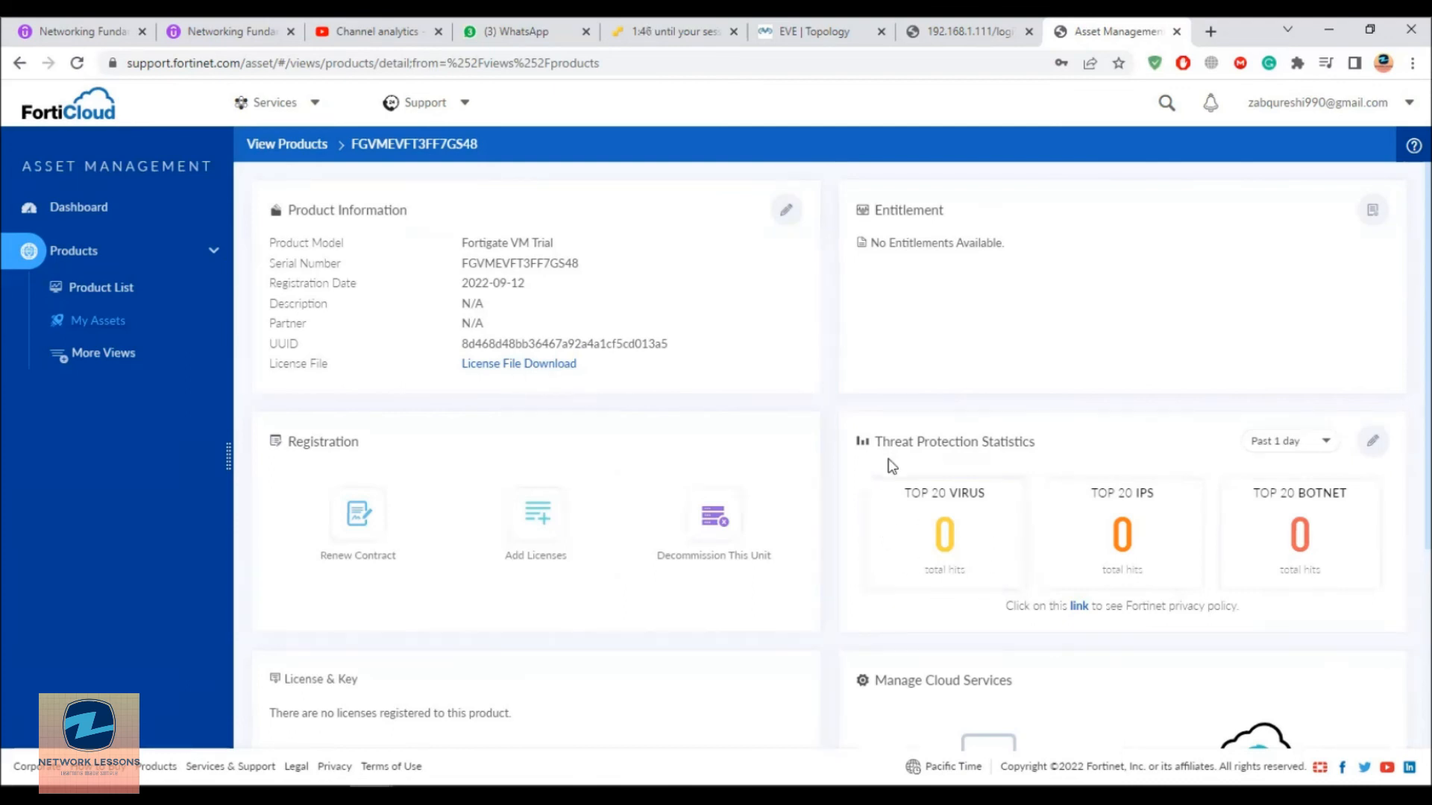
Step: Log in to FortiGate as admin with the admin password, declining to save it in Chrome
left_click(1003, 43)
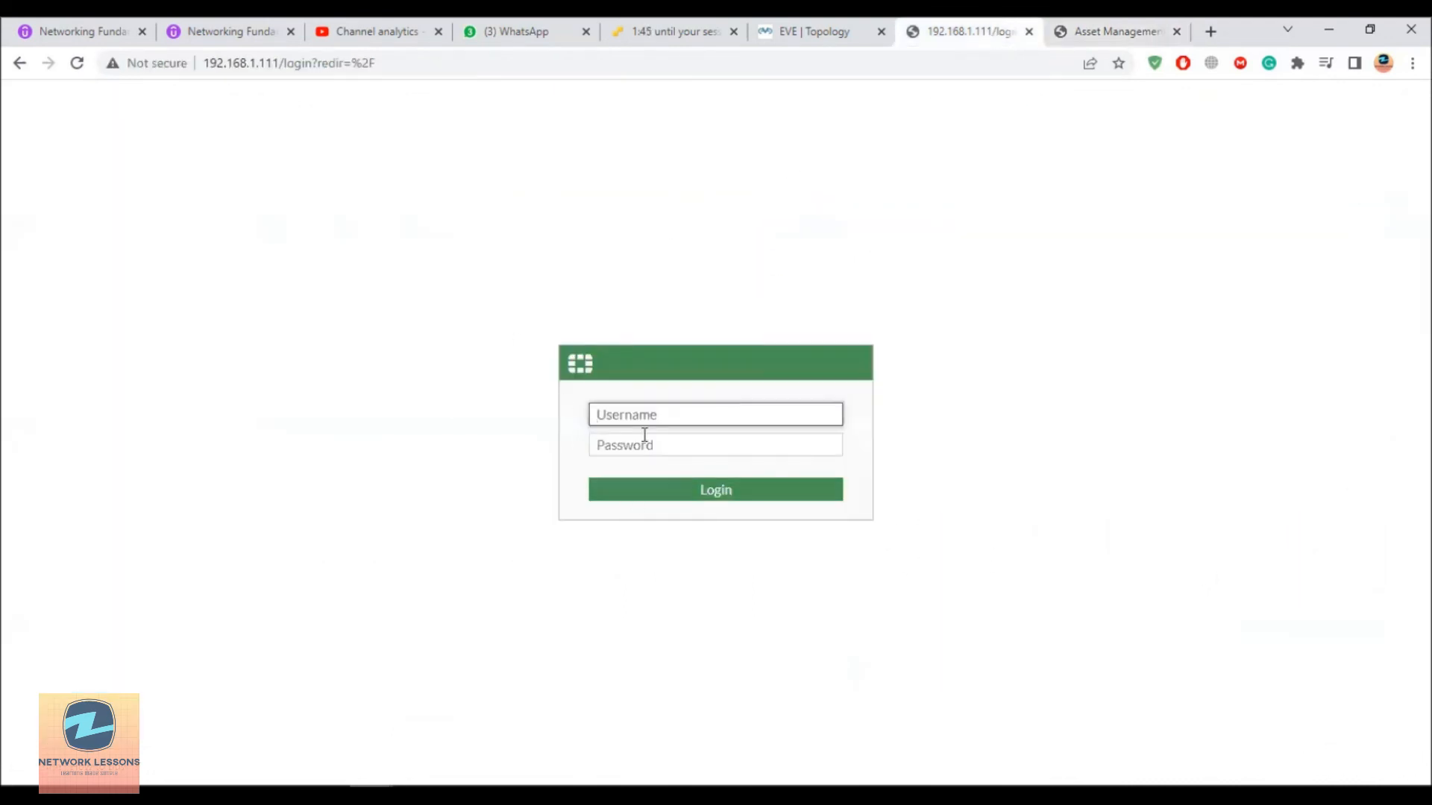
type("admin")
key("Tab")
type("admin123")
key("Return")
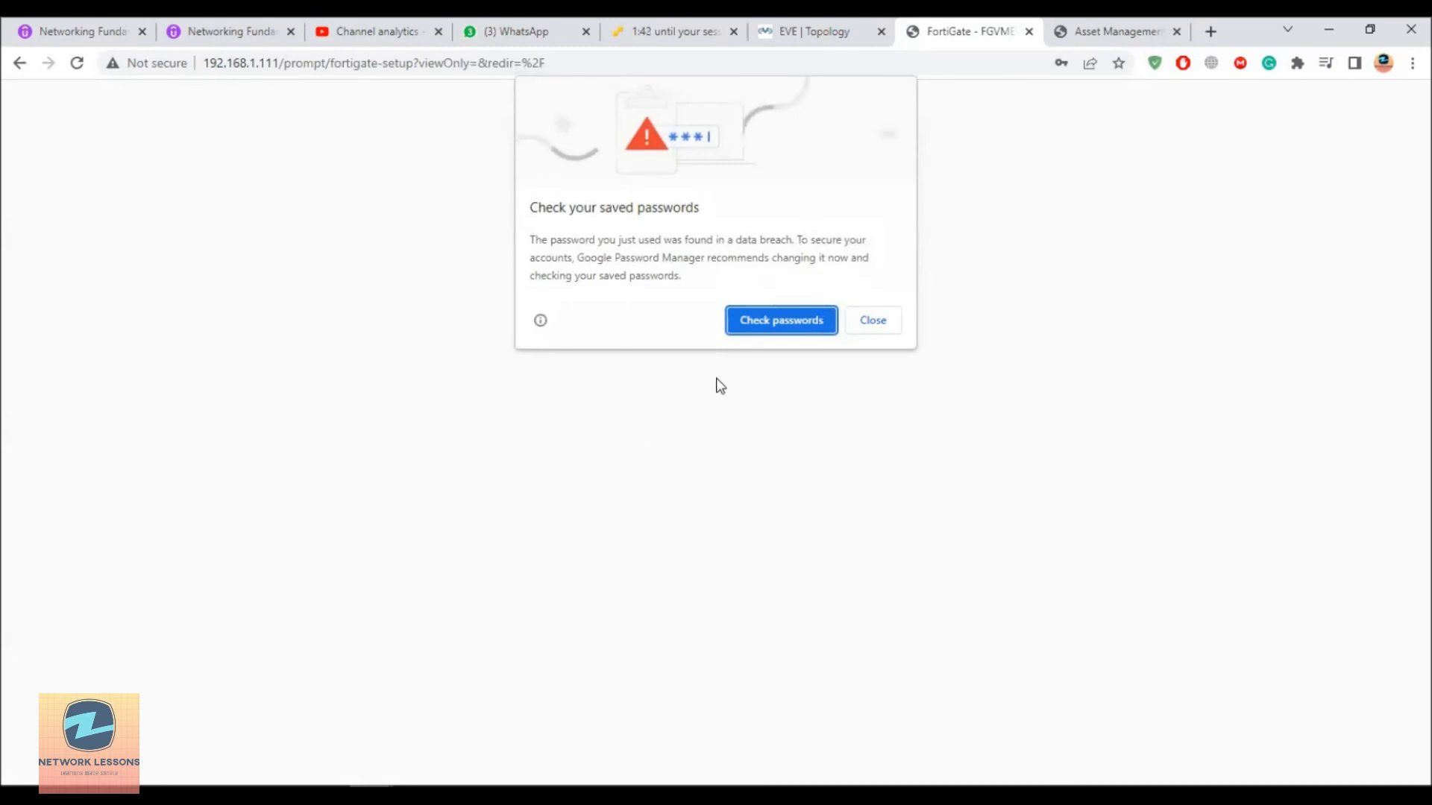
left_click(874, 319)
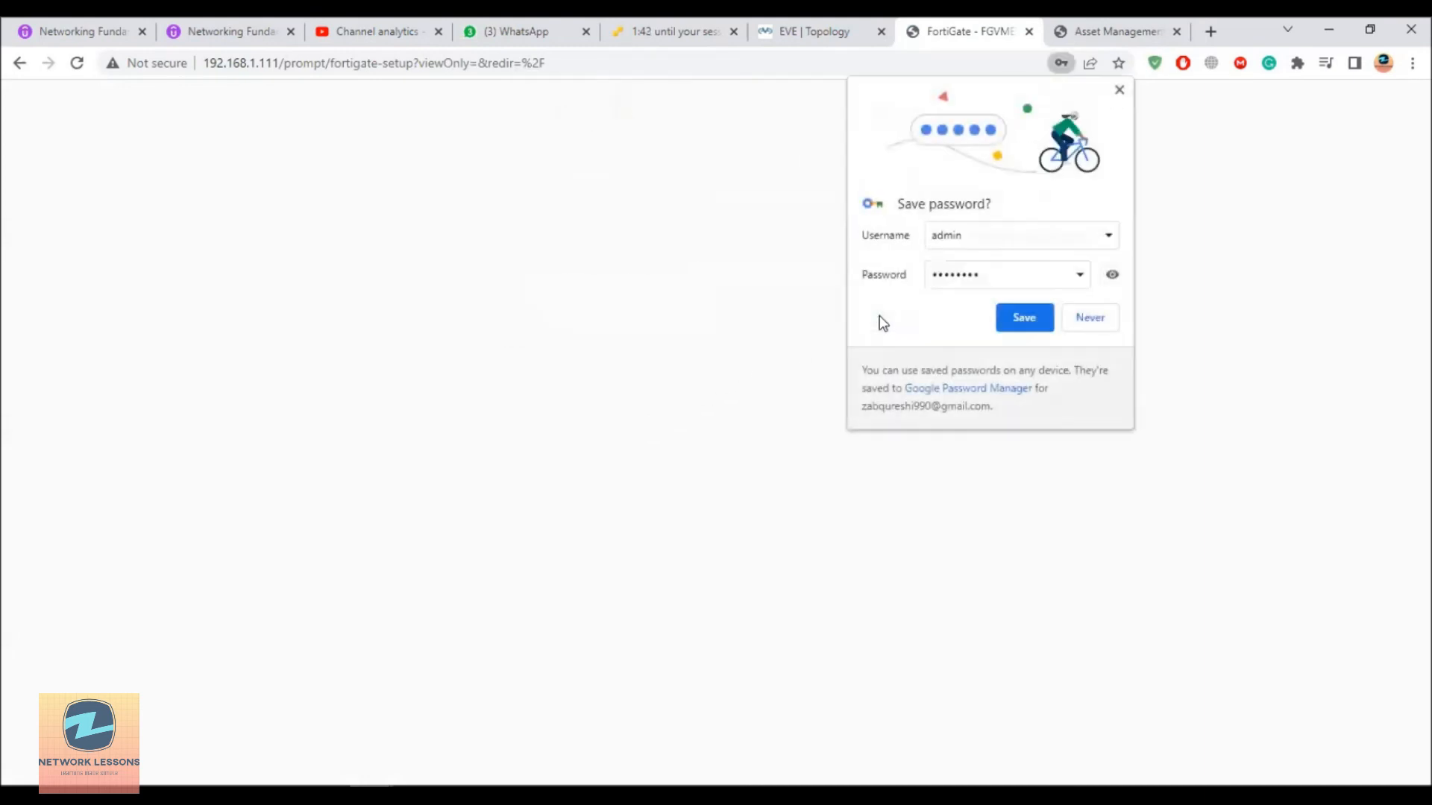
left_click(1087, 328)
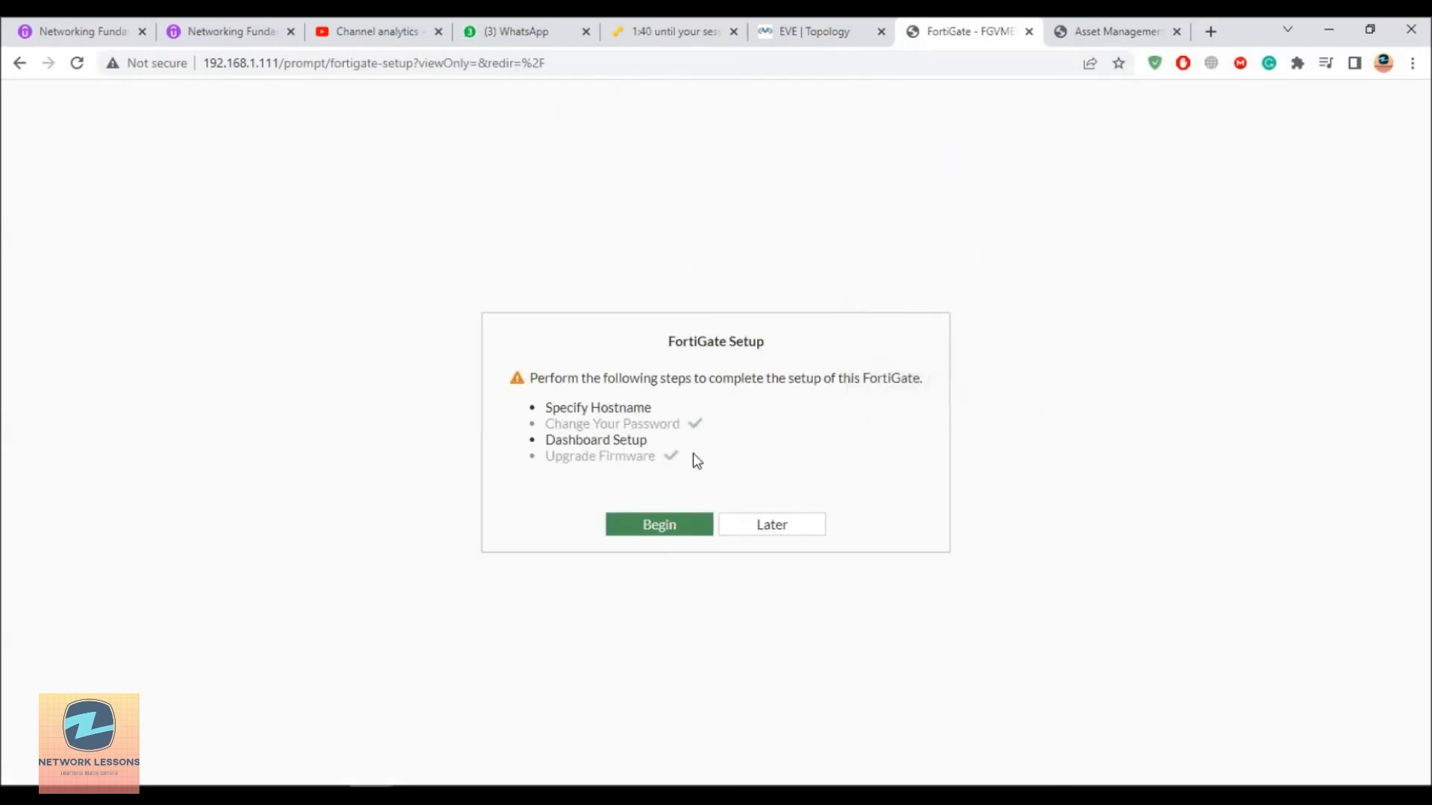
Step: Run the setup wizard, keeping the default serial-number hostname and applying the Optimal dashboards
left_click(666, 530)
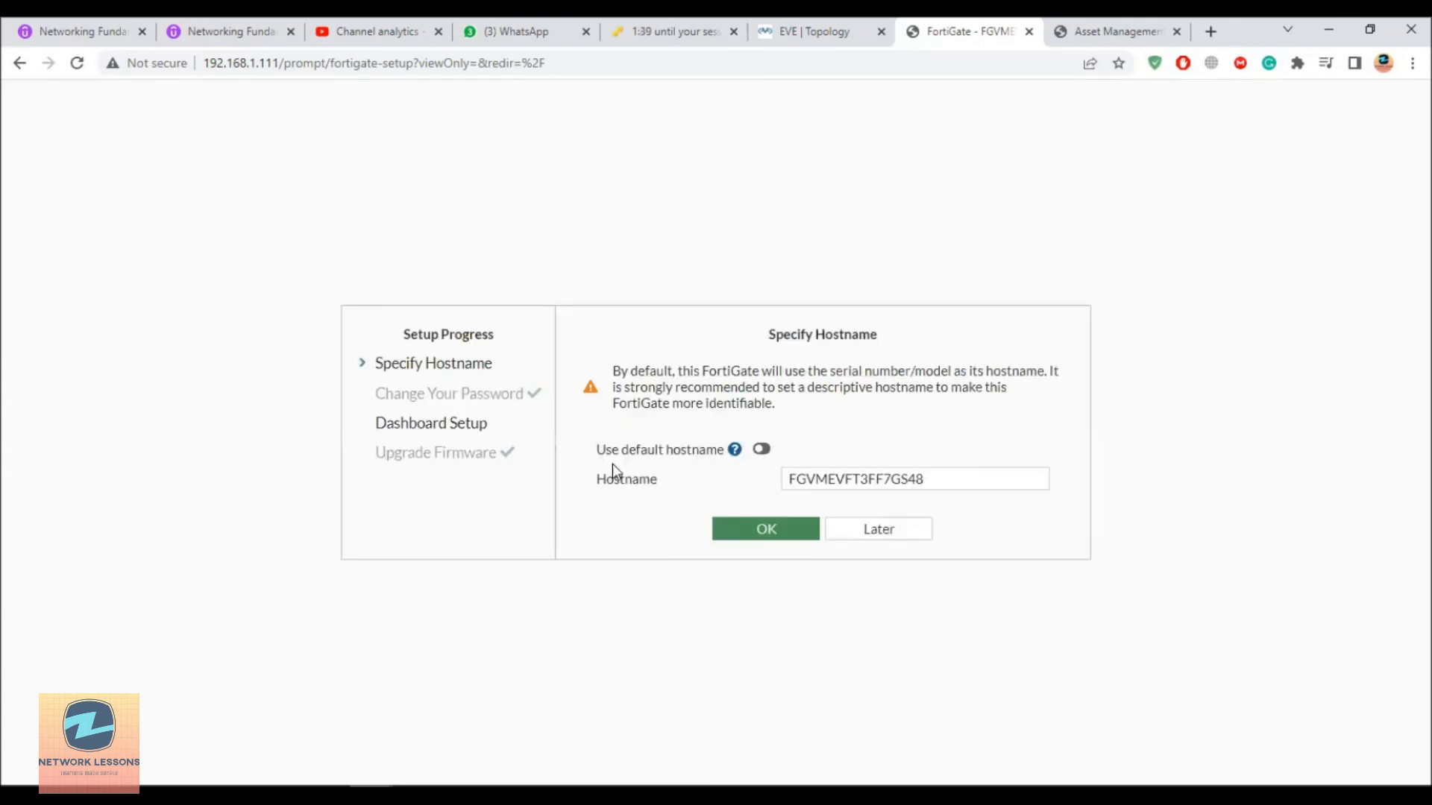
left_click_drag(941, 478, 742, 486)
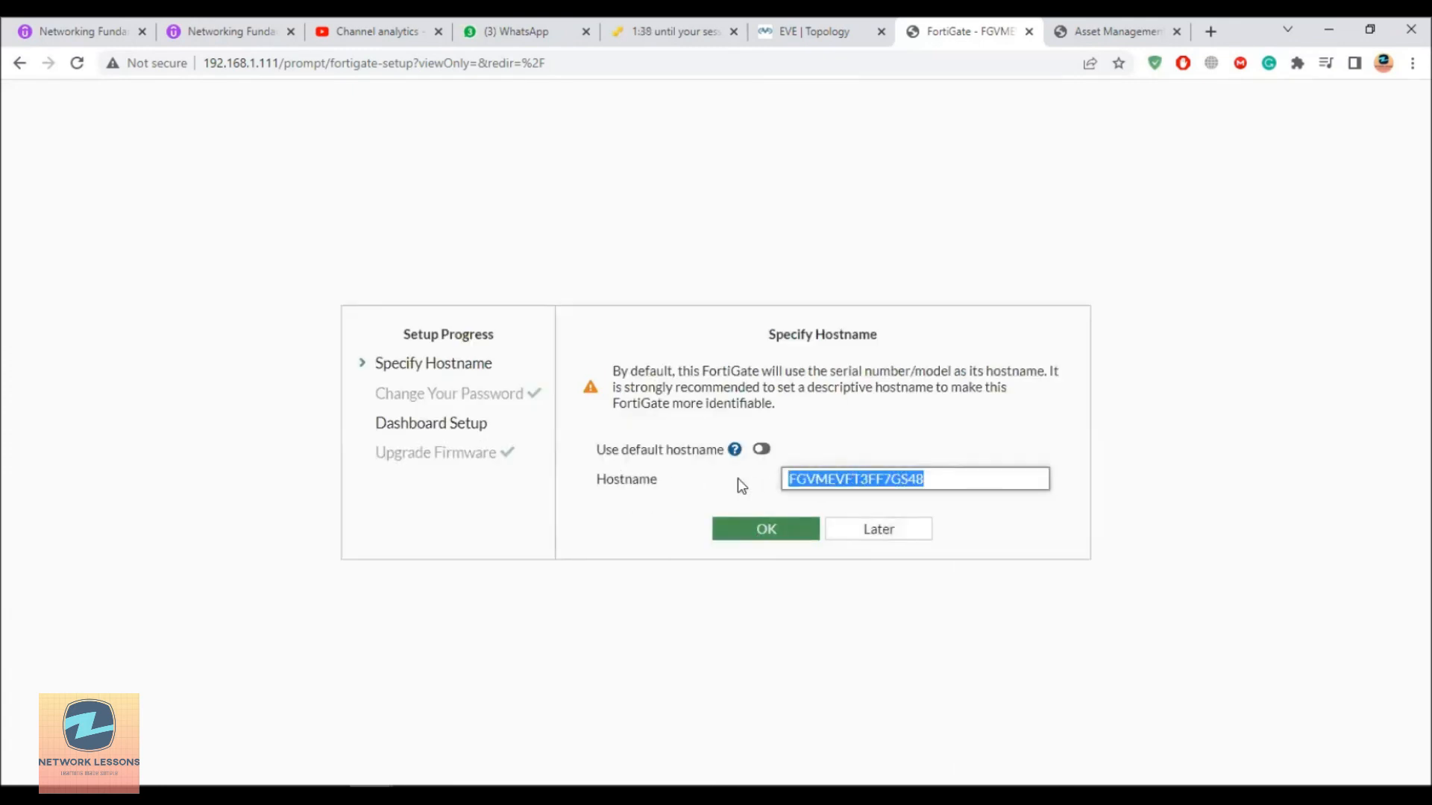
left_click(1100, 33)
left_click_drag(586, 265, 446, 261)
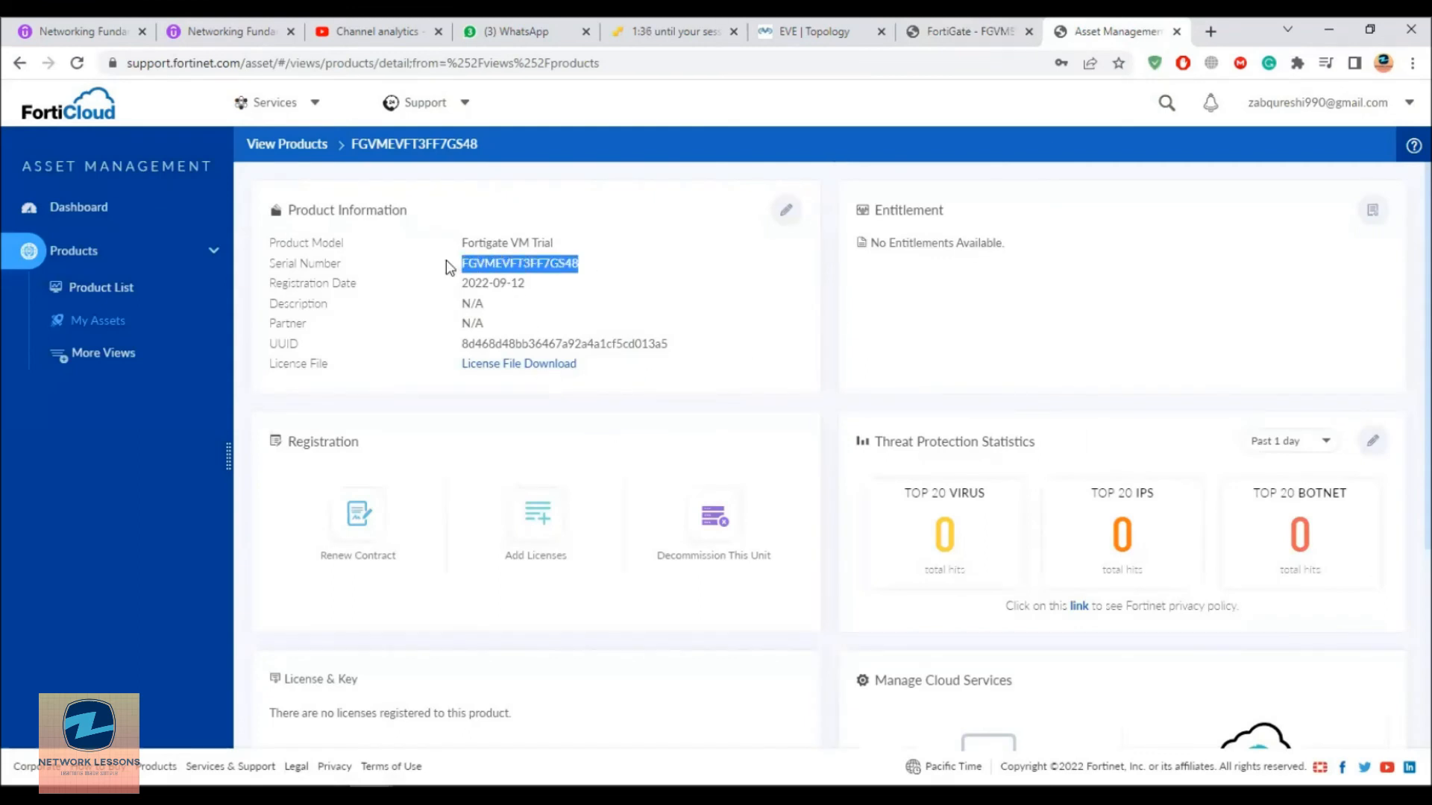
left_click(931, 33)
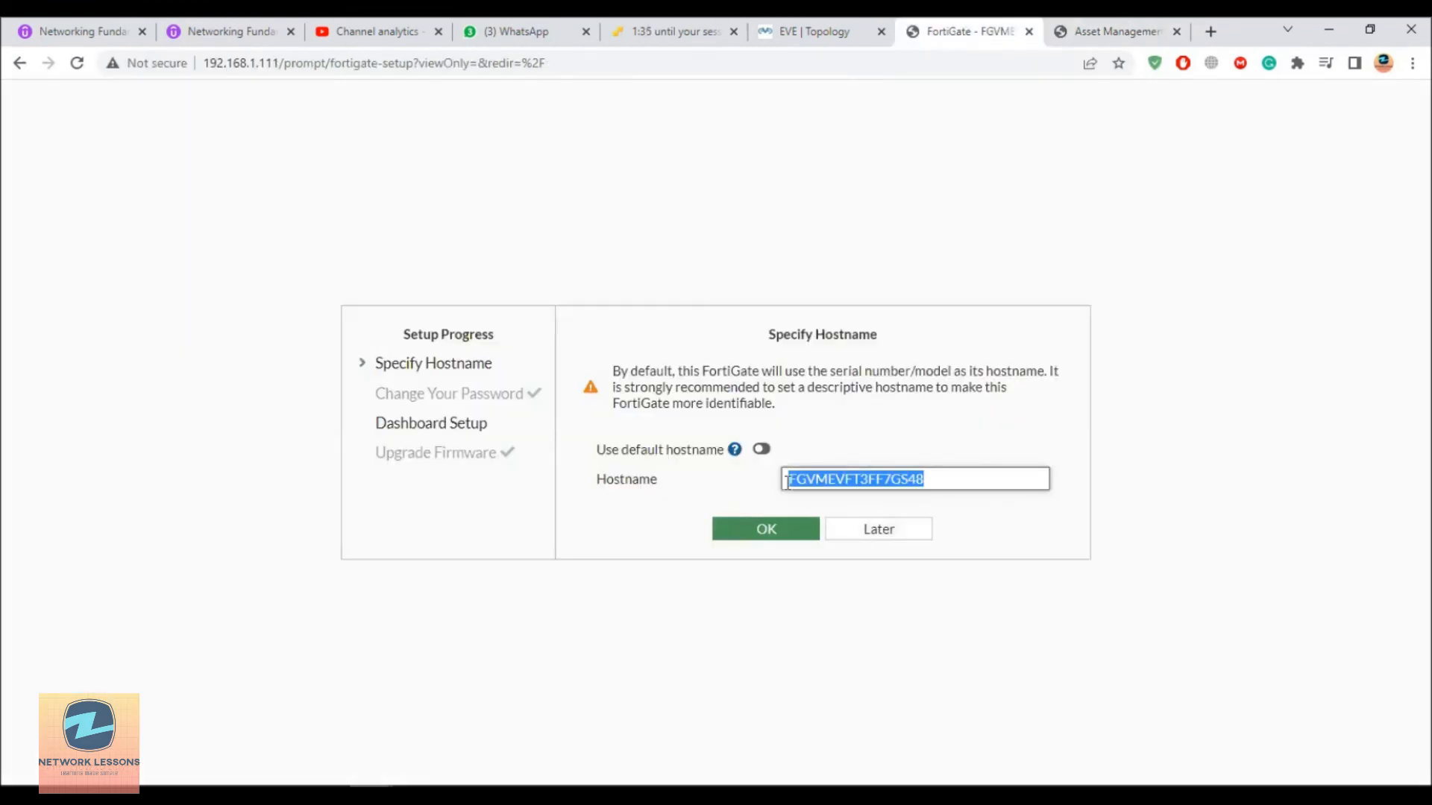
left_click(765, 534)
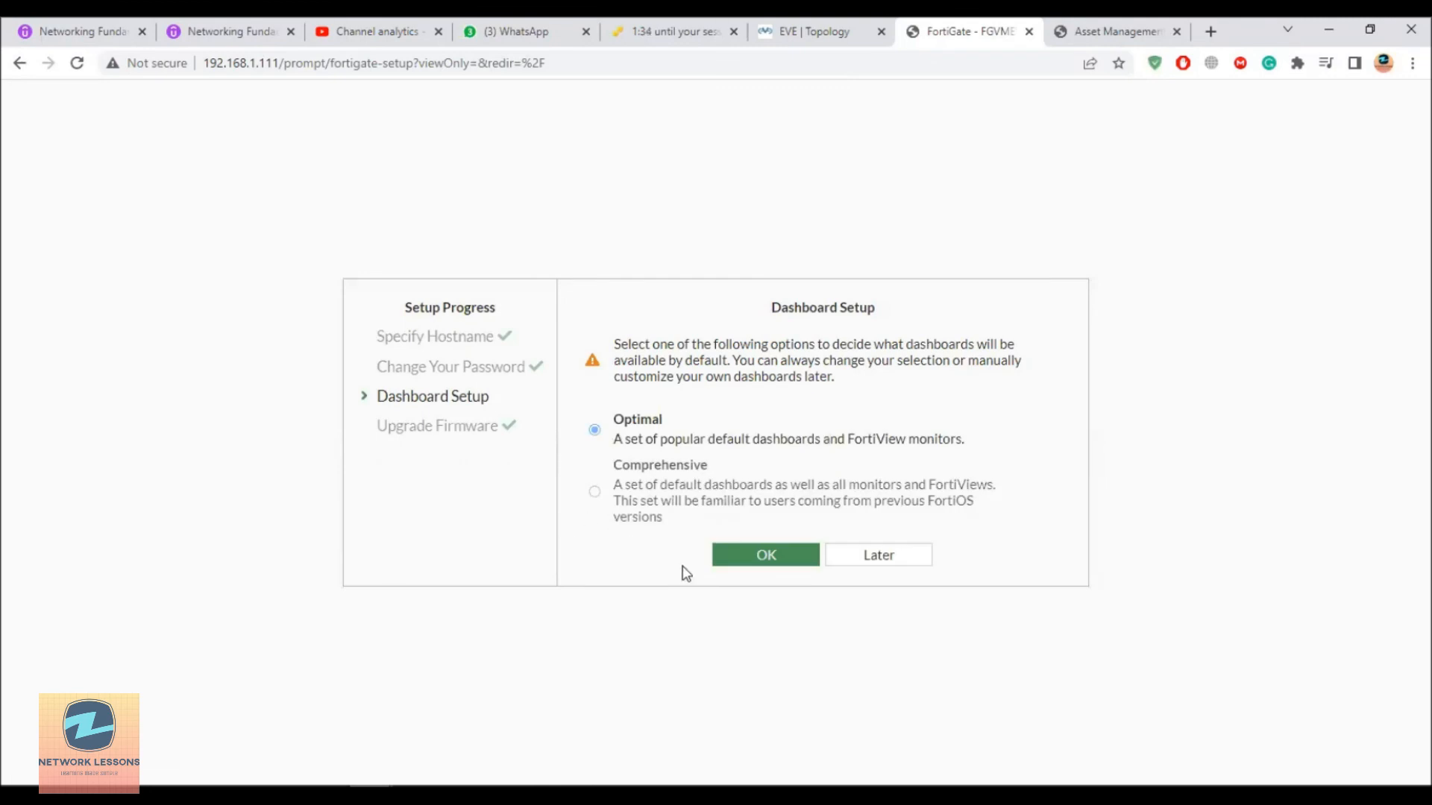
left_click(753, 558)
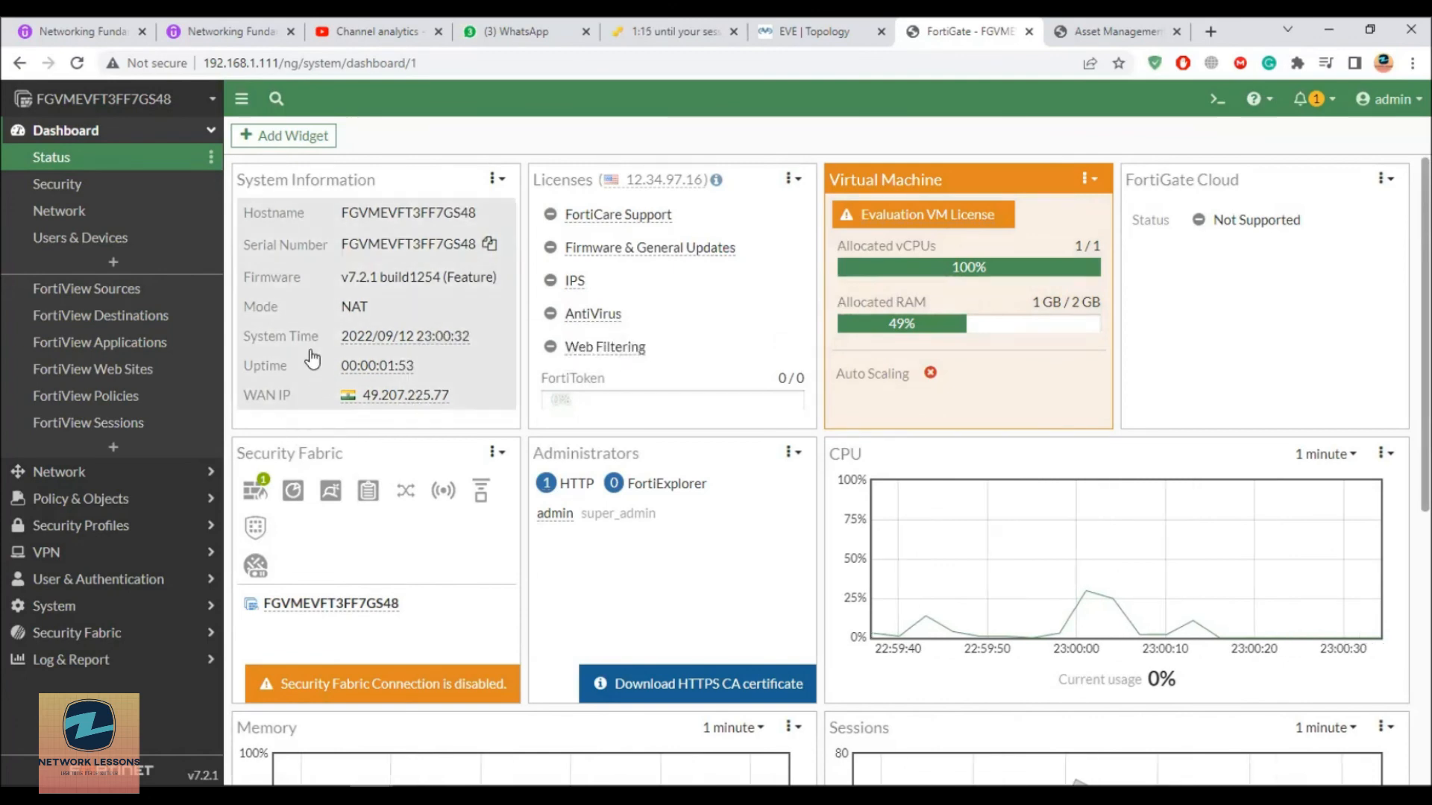
Step: Scroll through the Status dashboard's license, system information and resource widgets
scroll(619, 446, "down", 2)
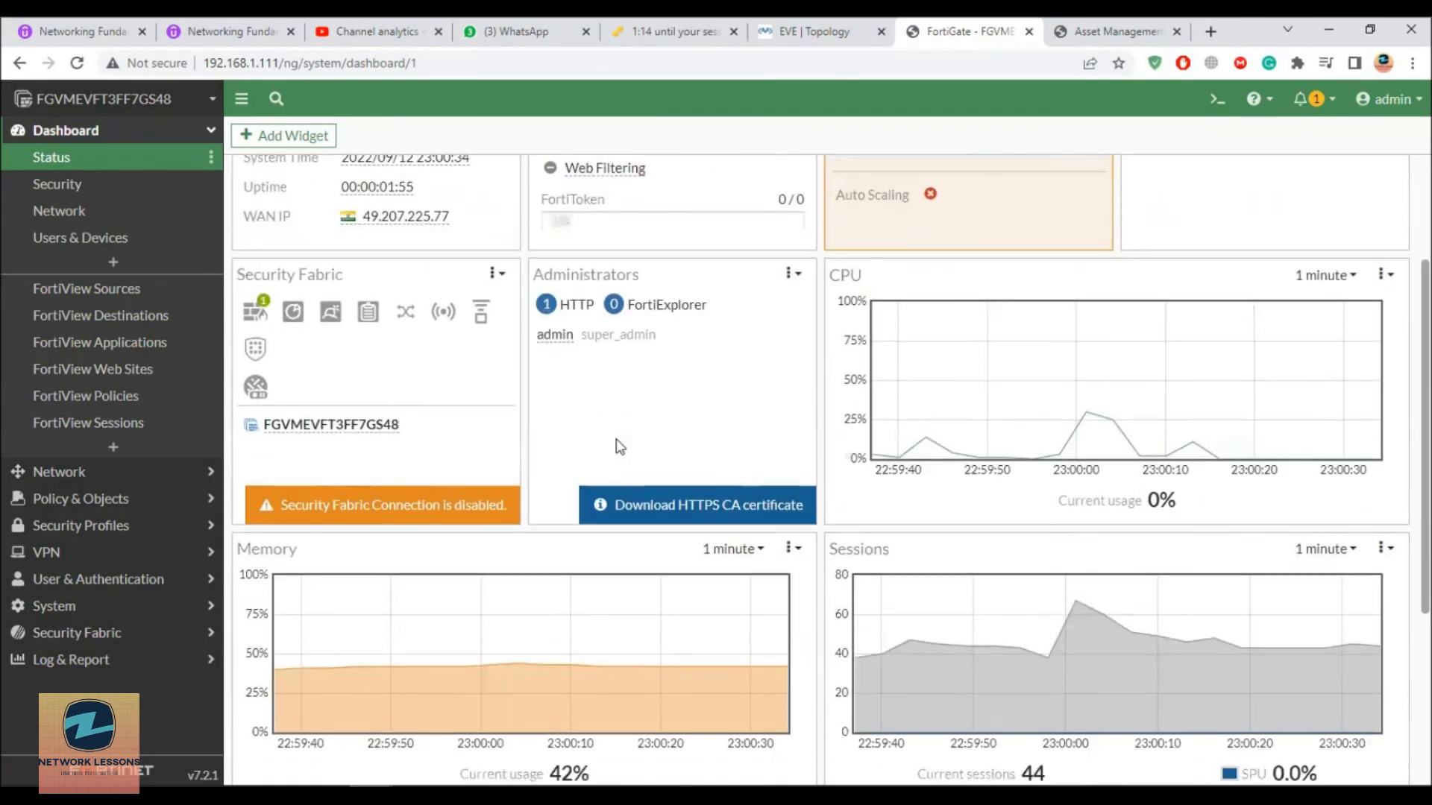
scroll(617, 446, "down", 2)
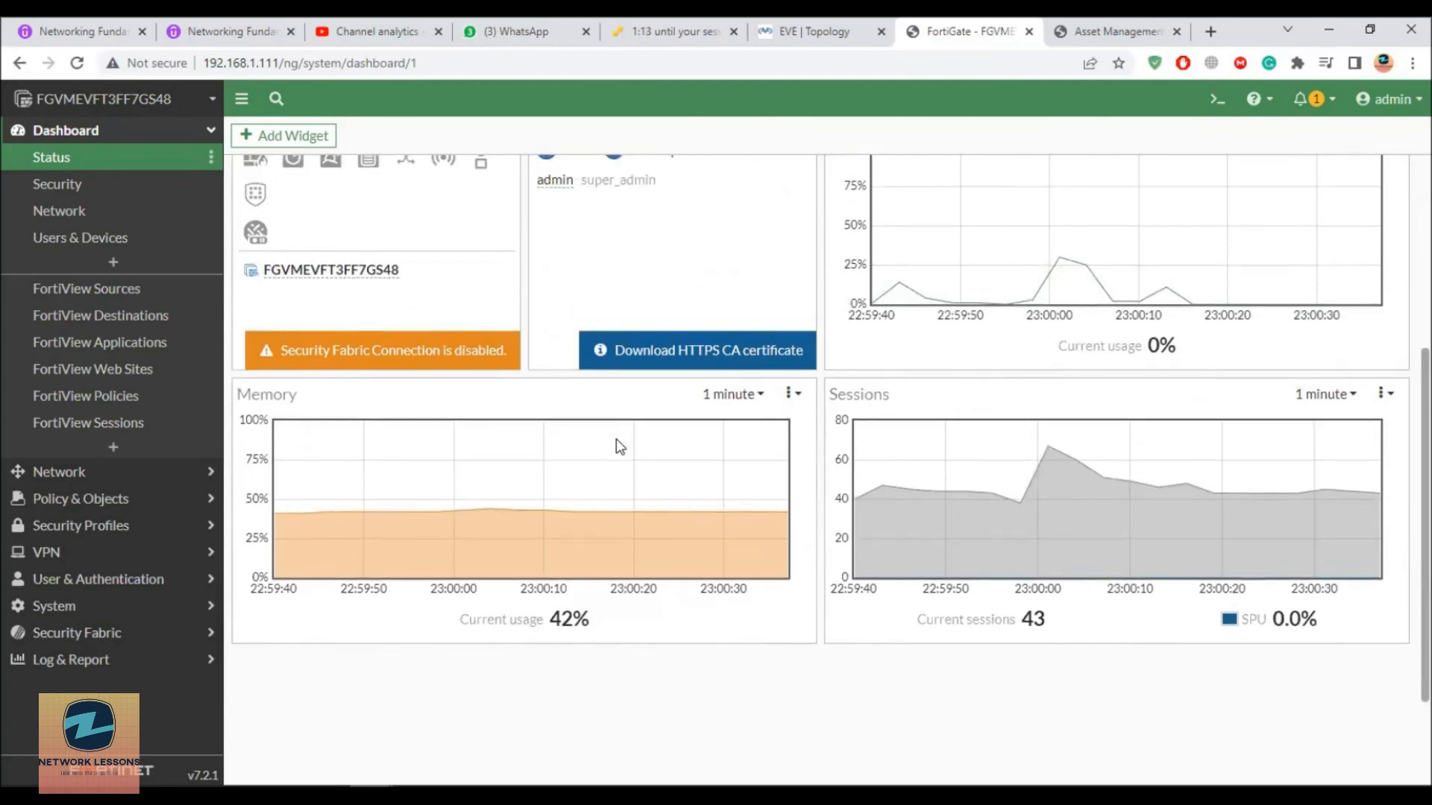
scroll(616, 446, "up", 4)
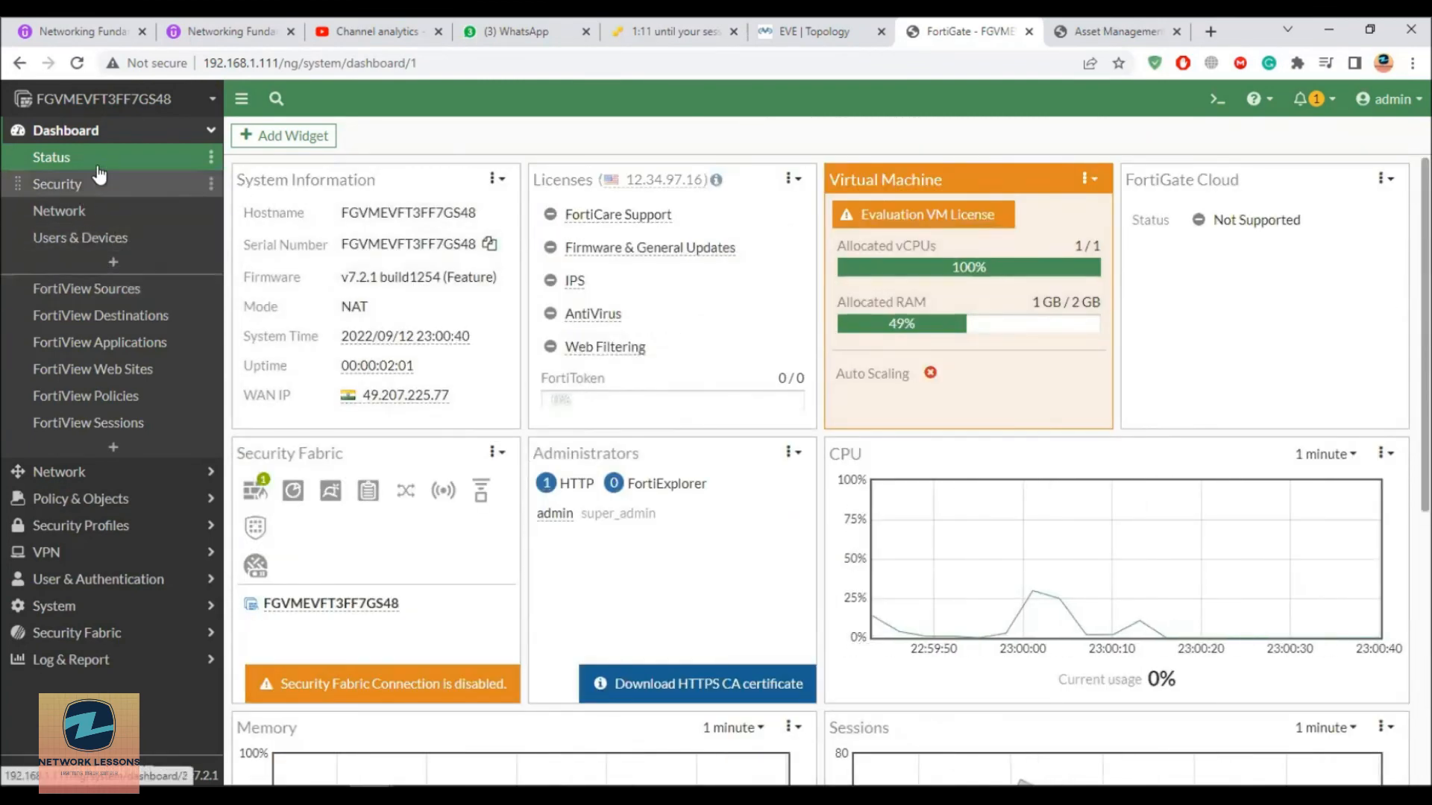
Step: Browse the Network dashboard, Interfaces and Policy & Objects, then log out the admin session
left_click(93, 209)
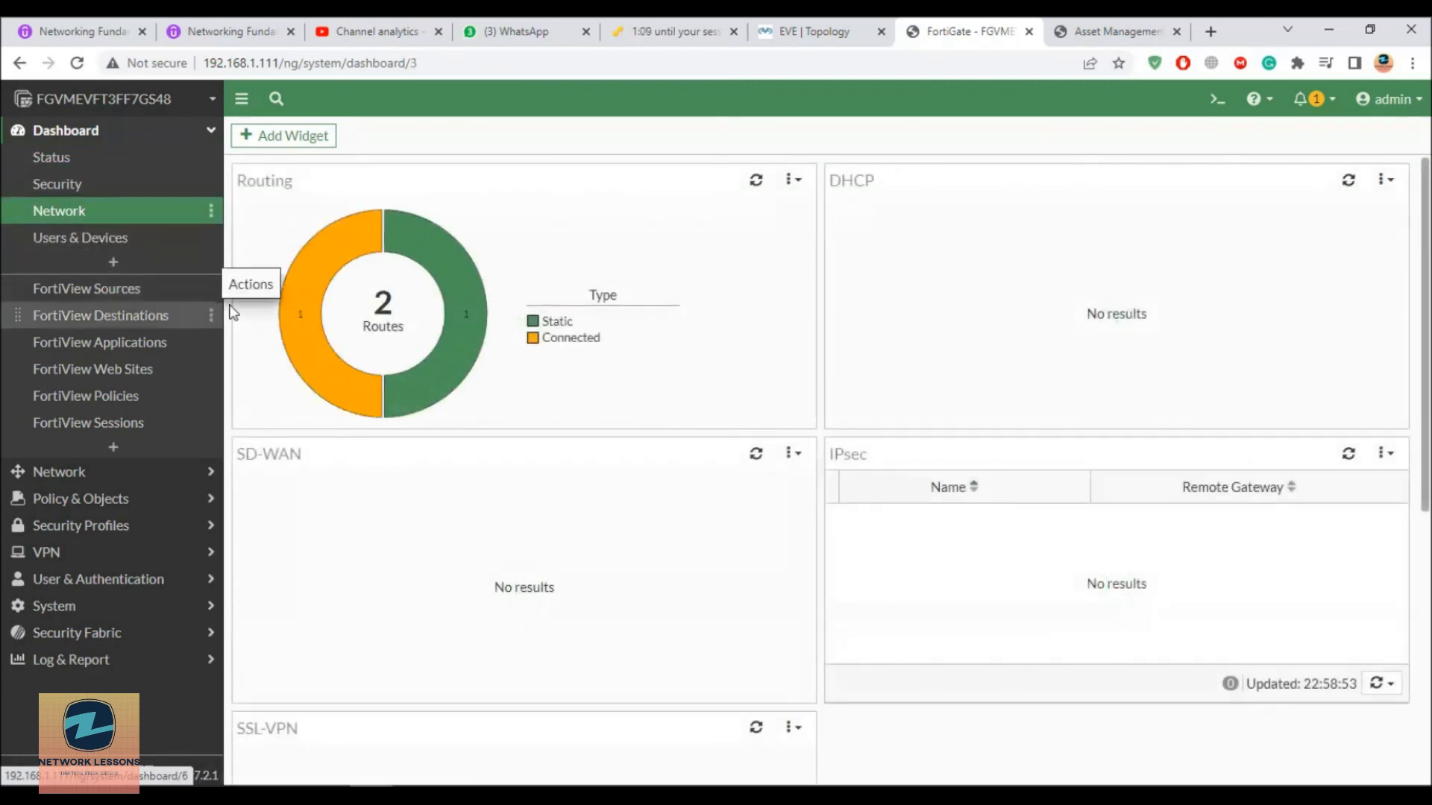
left_click(58, 471)
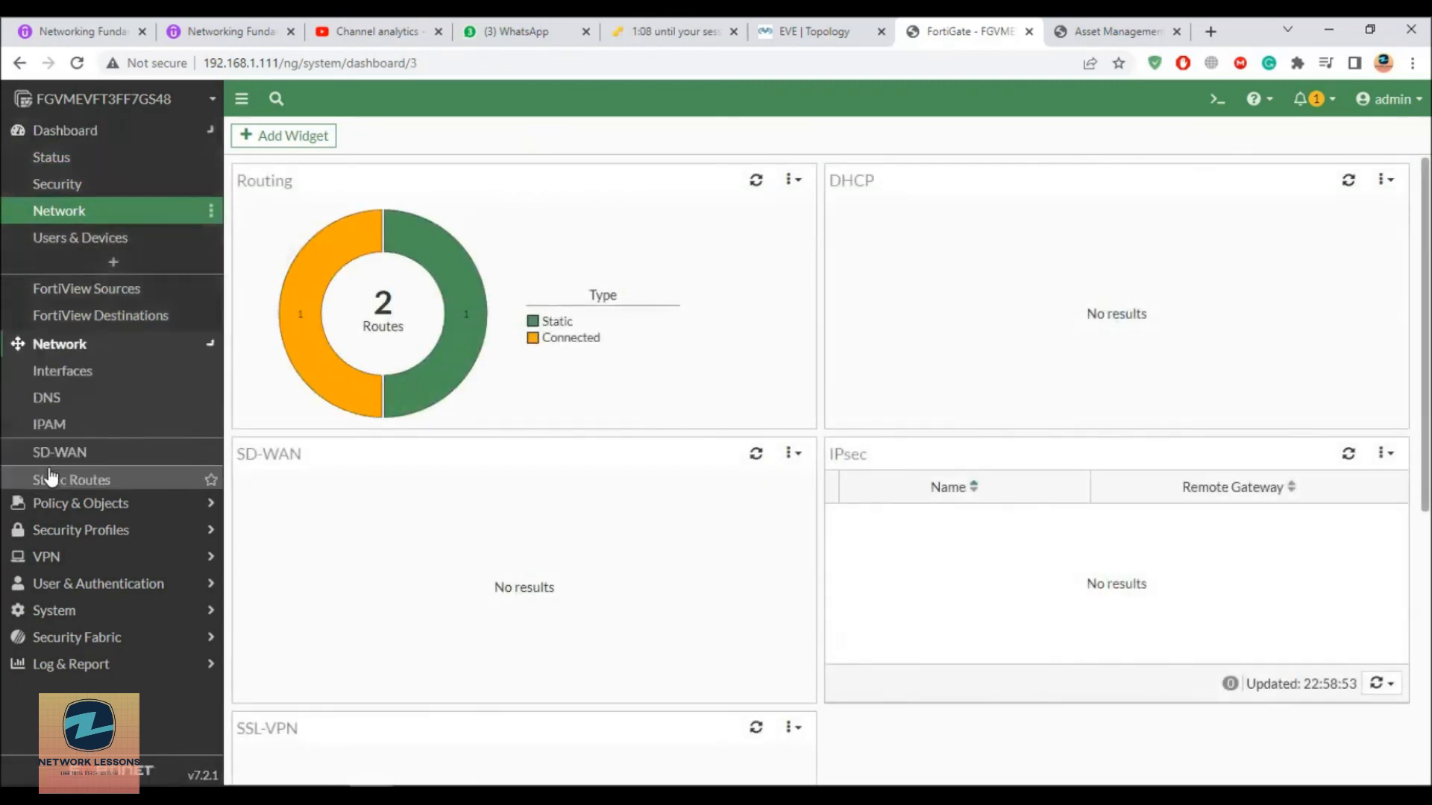
left_click(76, 191)
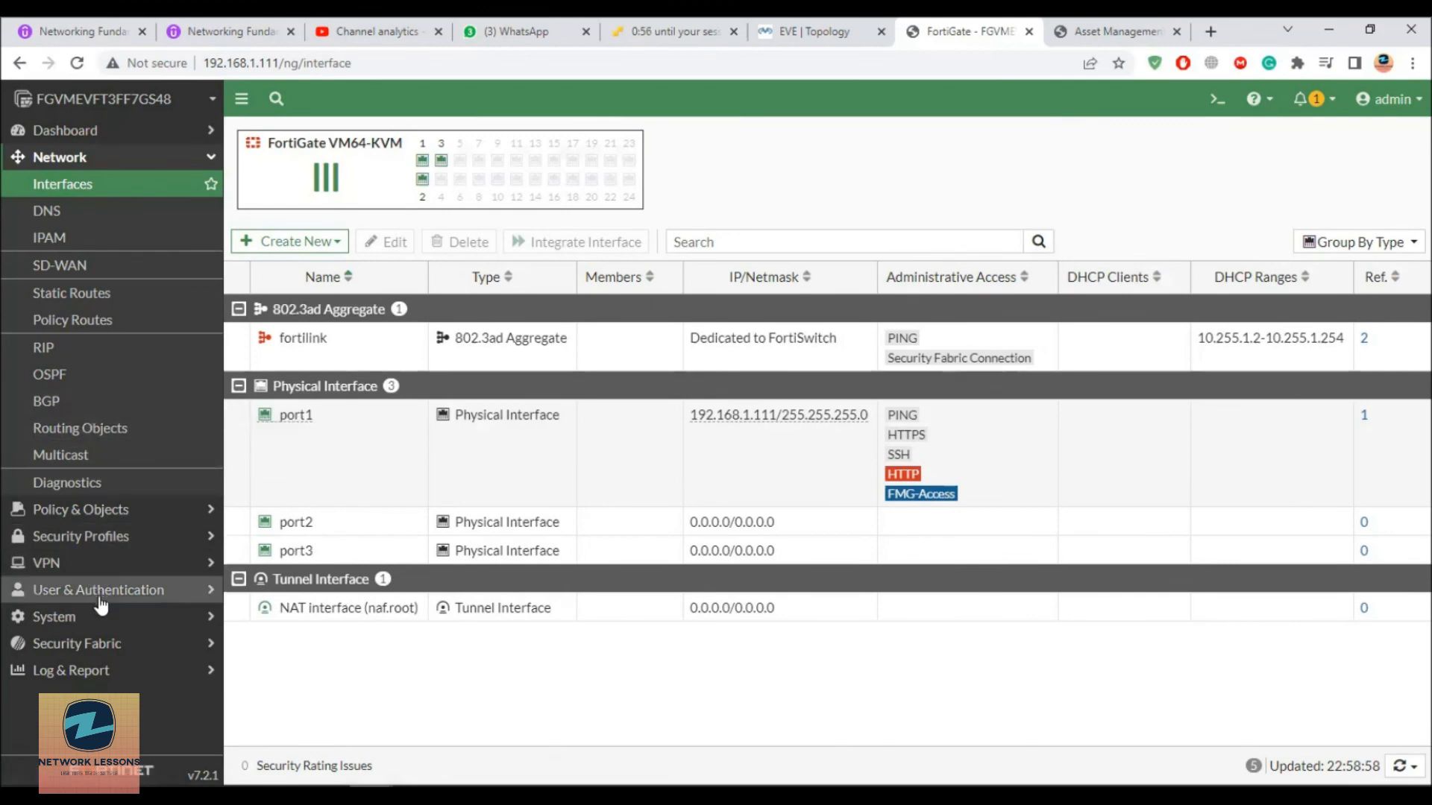
left_click(104, 509)
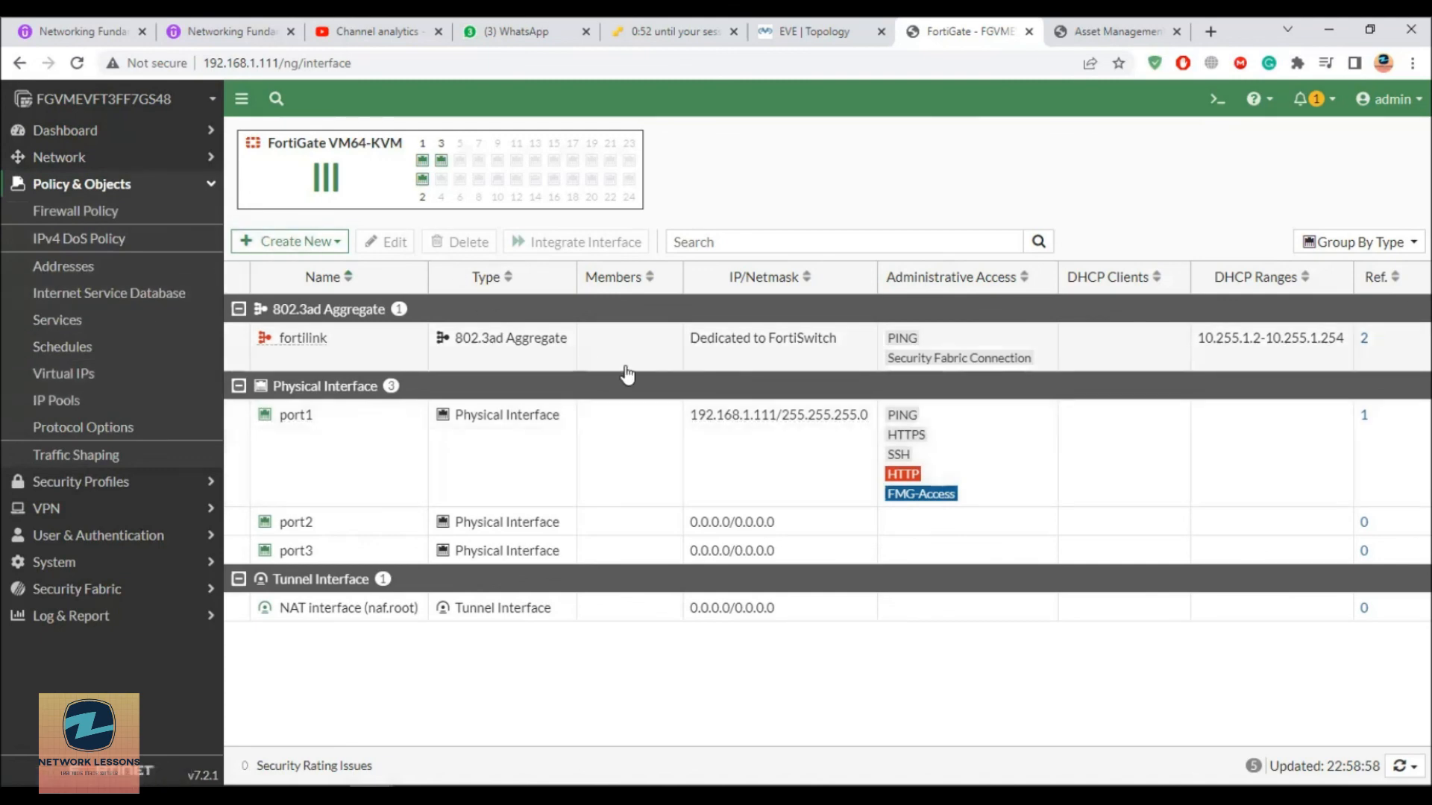
left_click(115, 110)
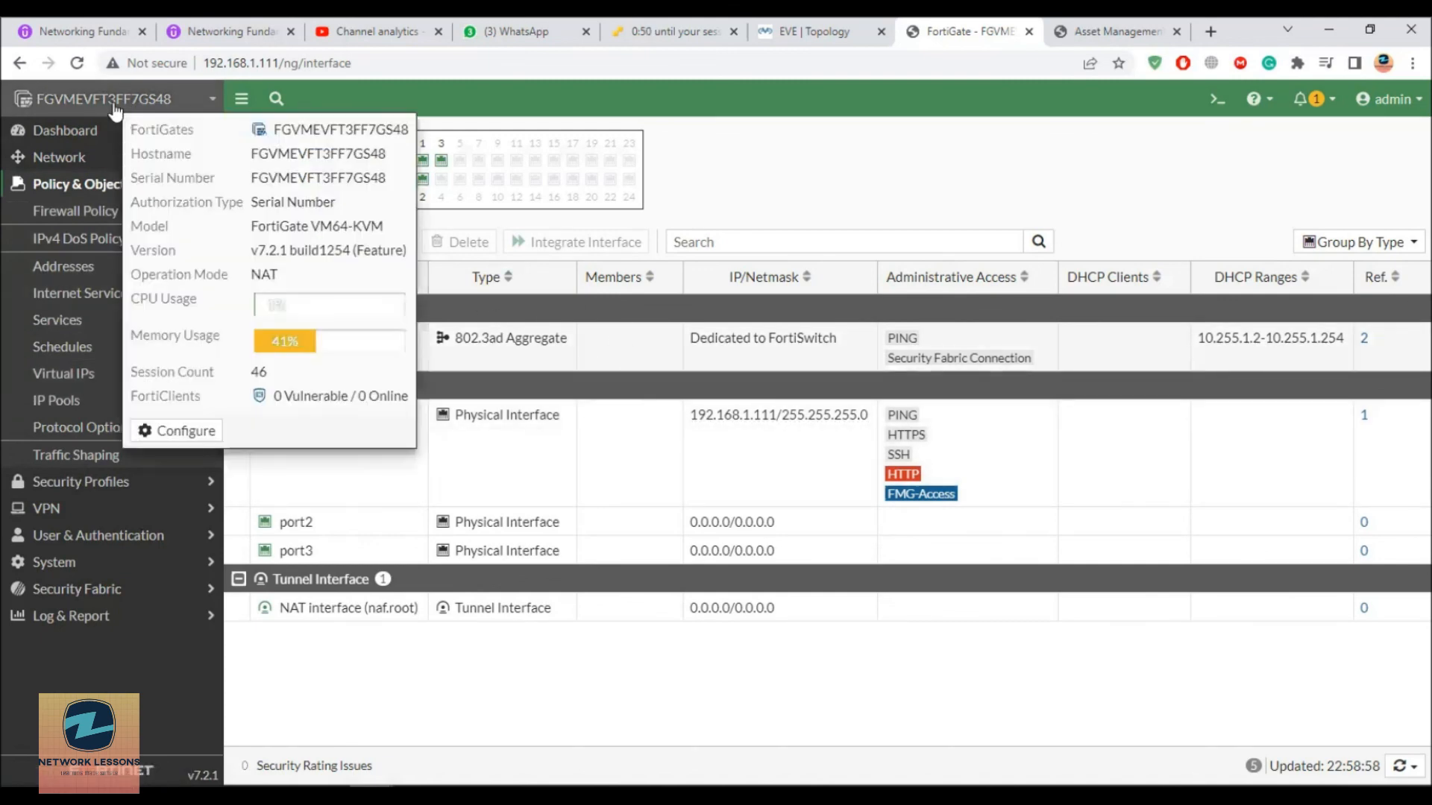
left_click(1393, 99)
left_click(1312, 263)
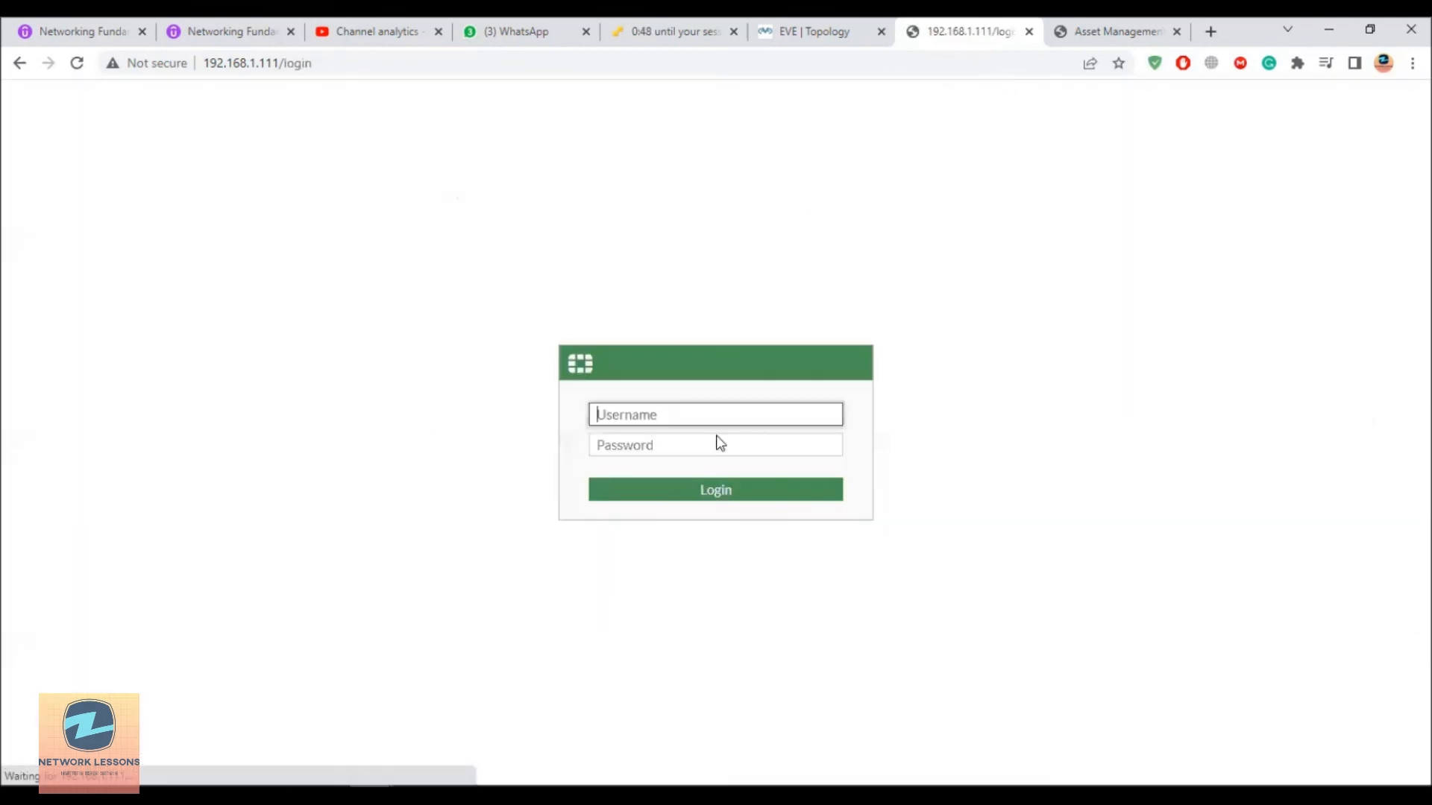